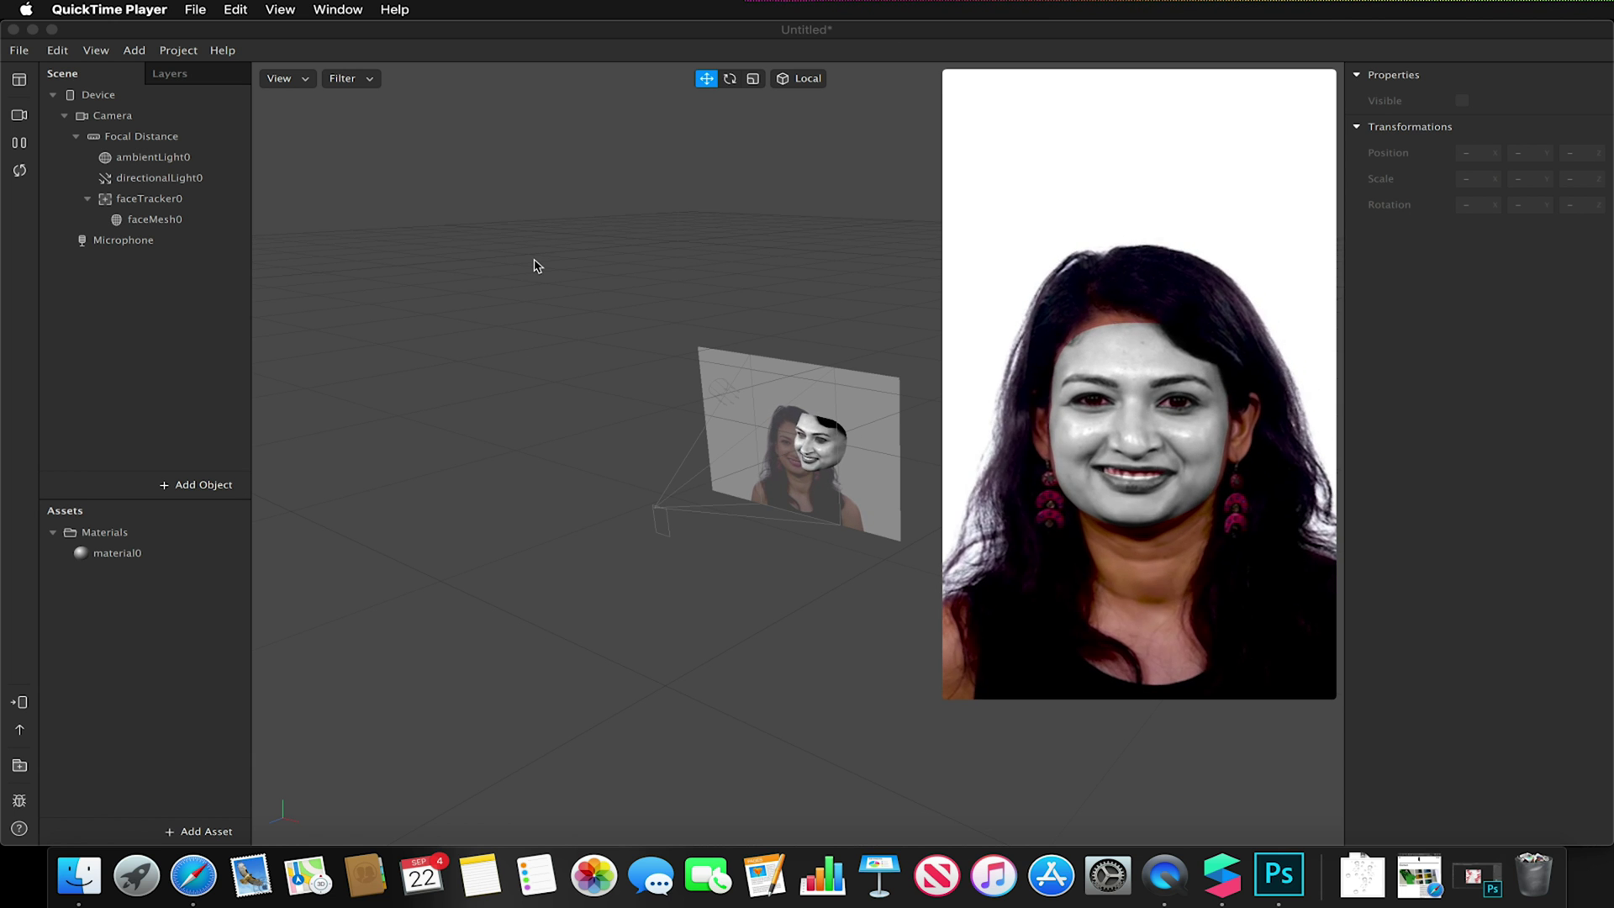
left_click(74, 883)
left_click_drag(590, 677, 533, 263)
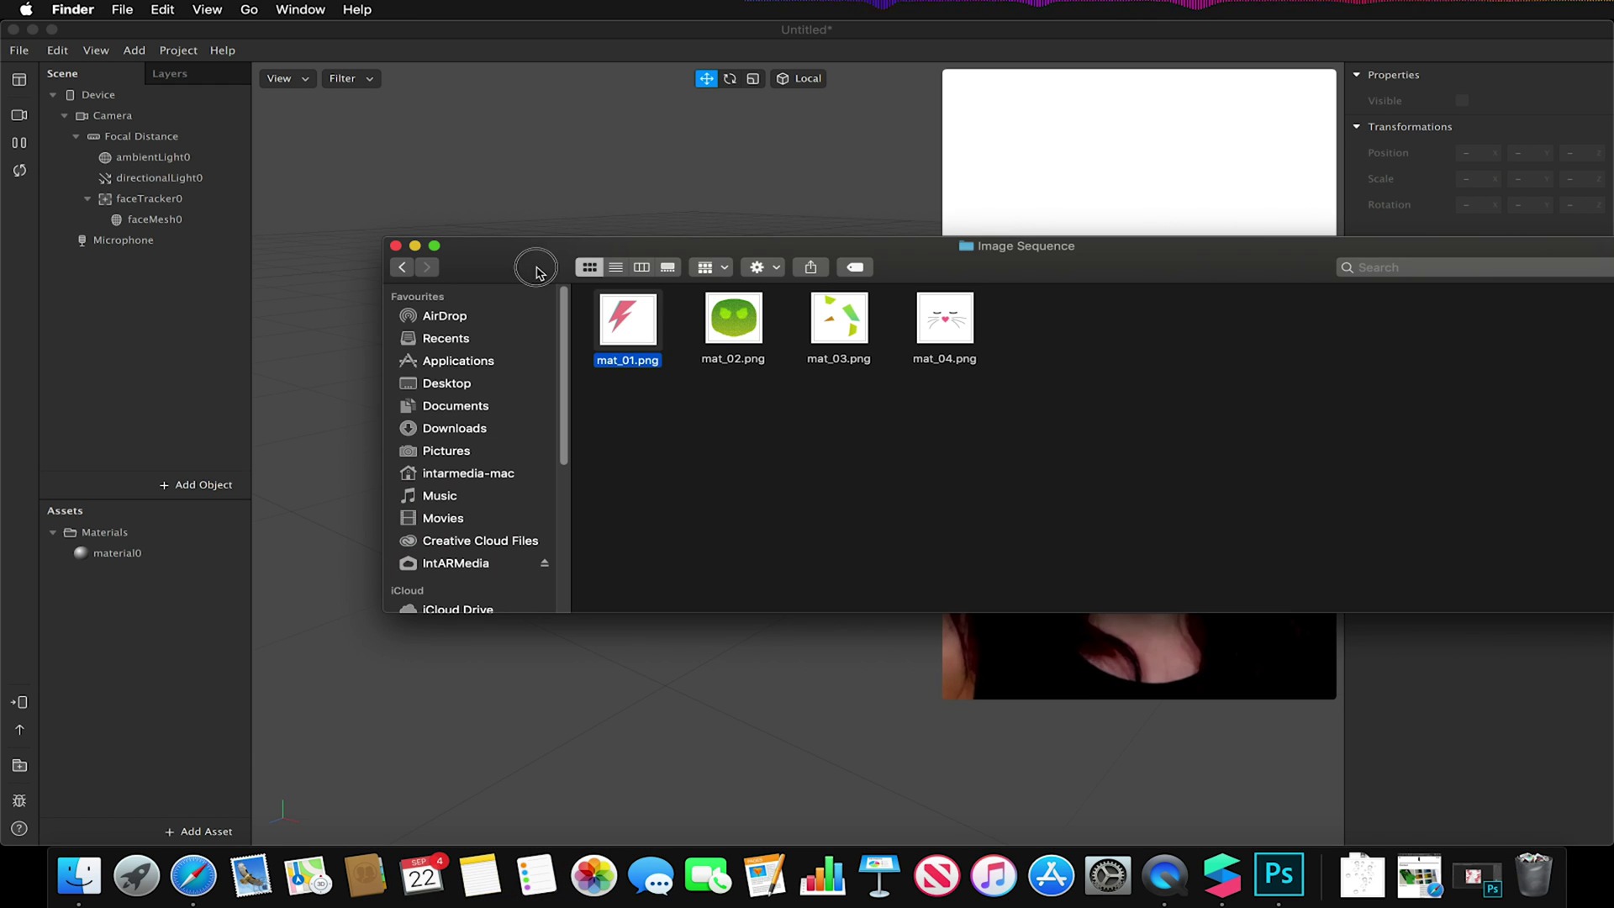
left_click(402, 268)
left_click(404, 269)
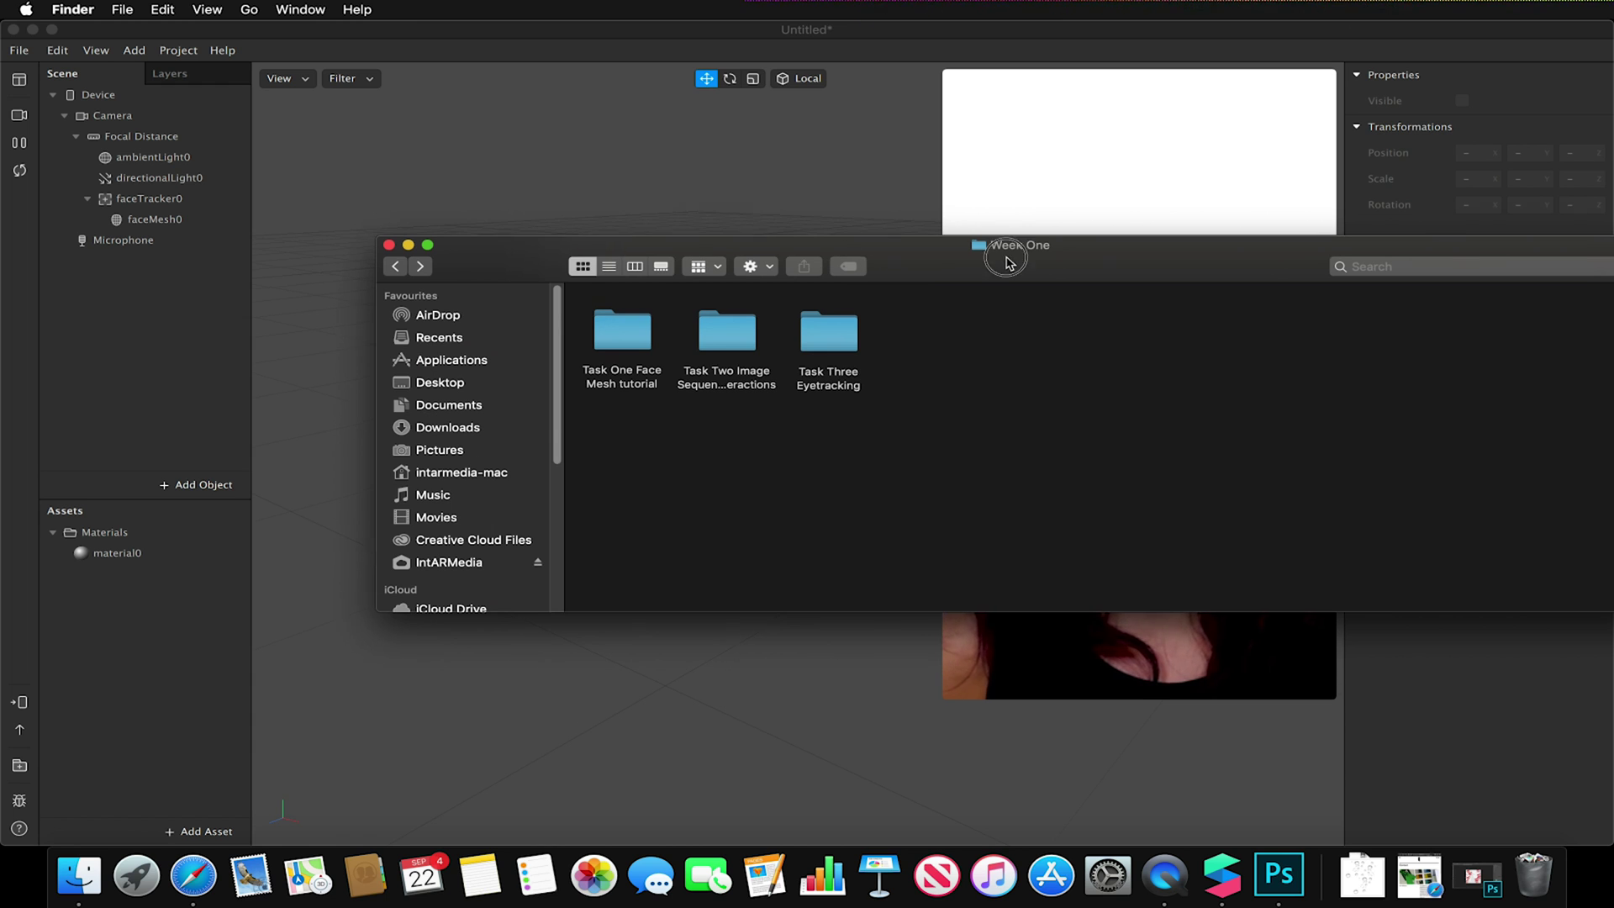
left_click_drag(1012, 265, 915, 236)
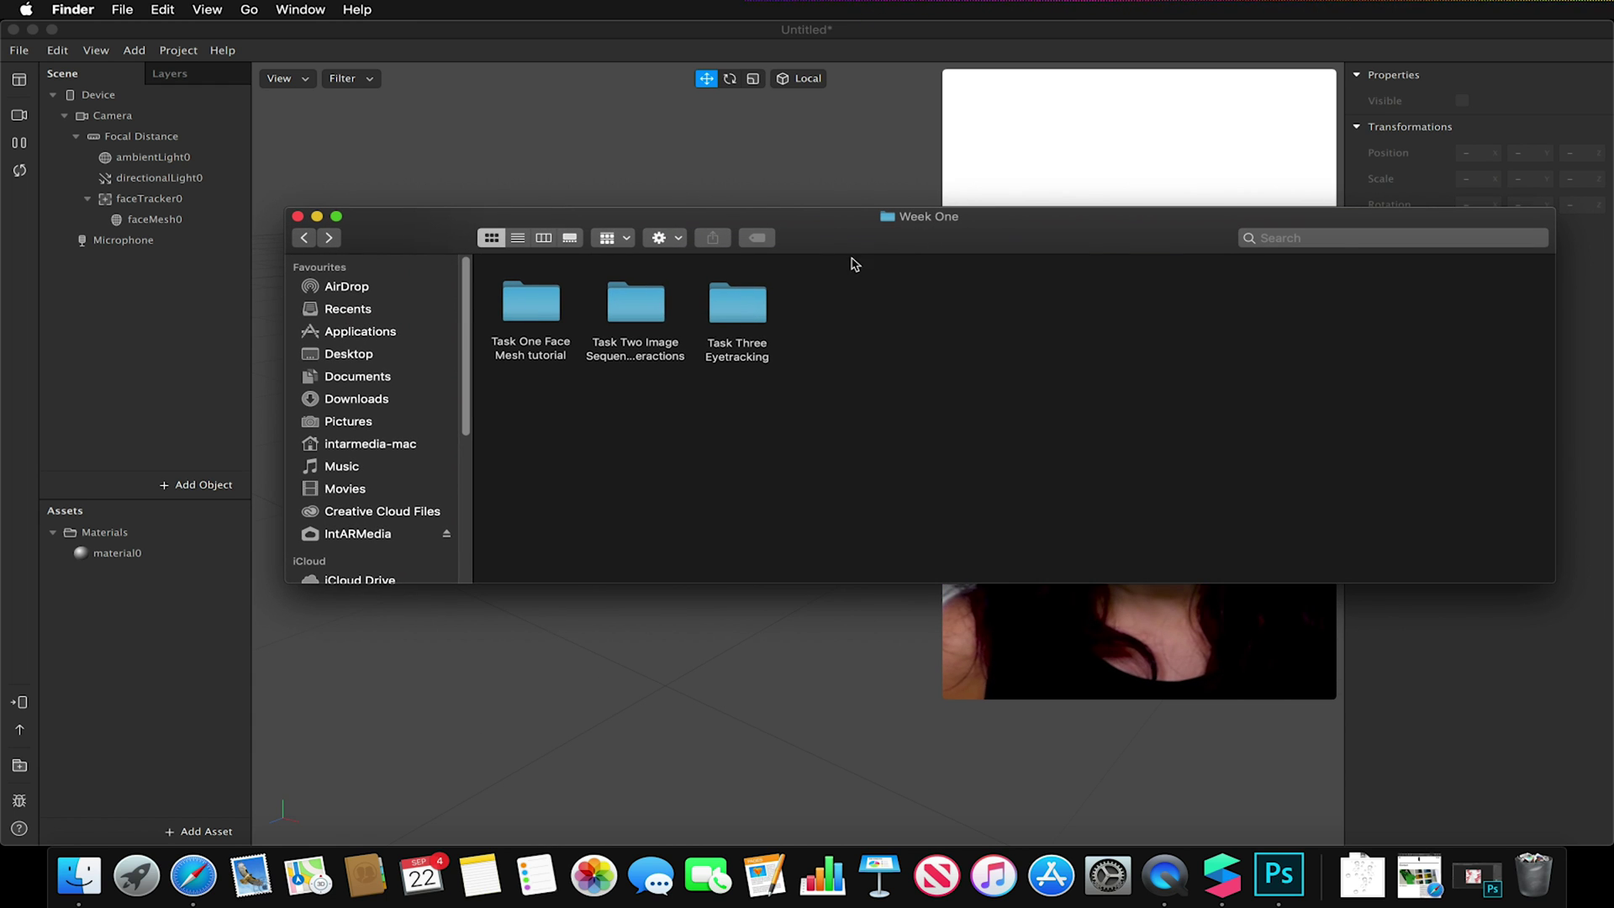
double_click(621, 308)
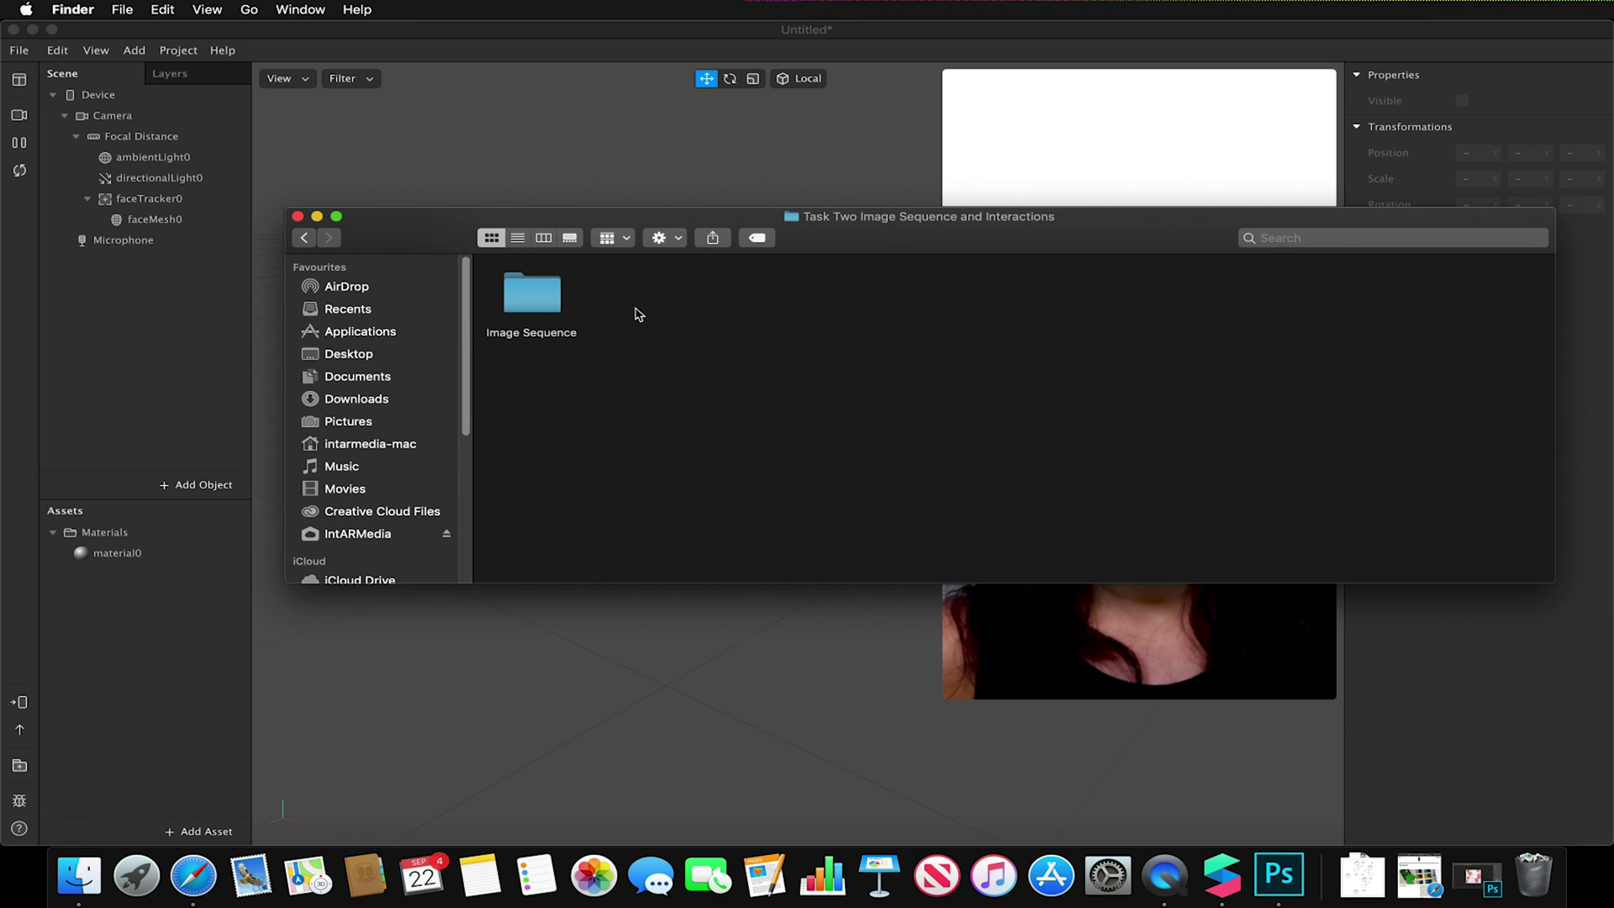
double_click(531, 300)
left_click_drag(528, 349, 862, 282)
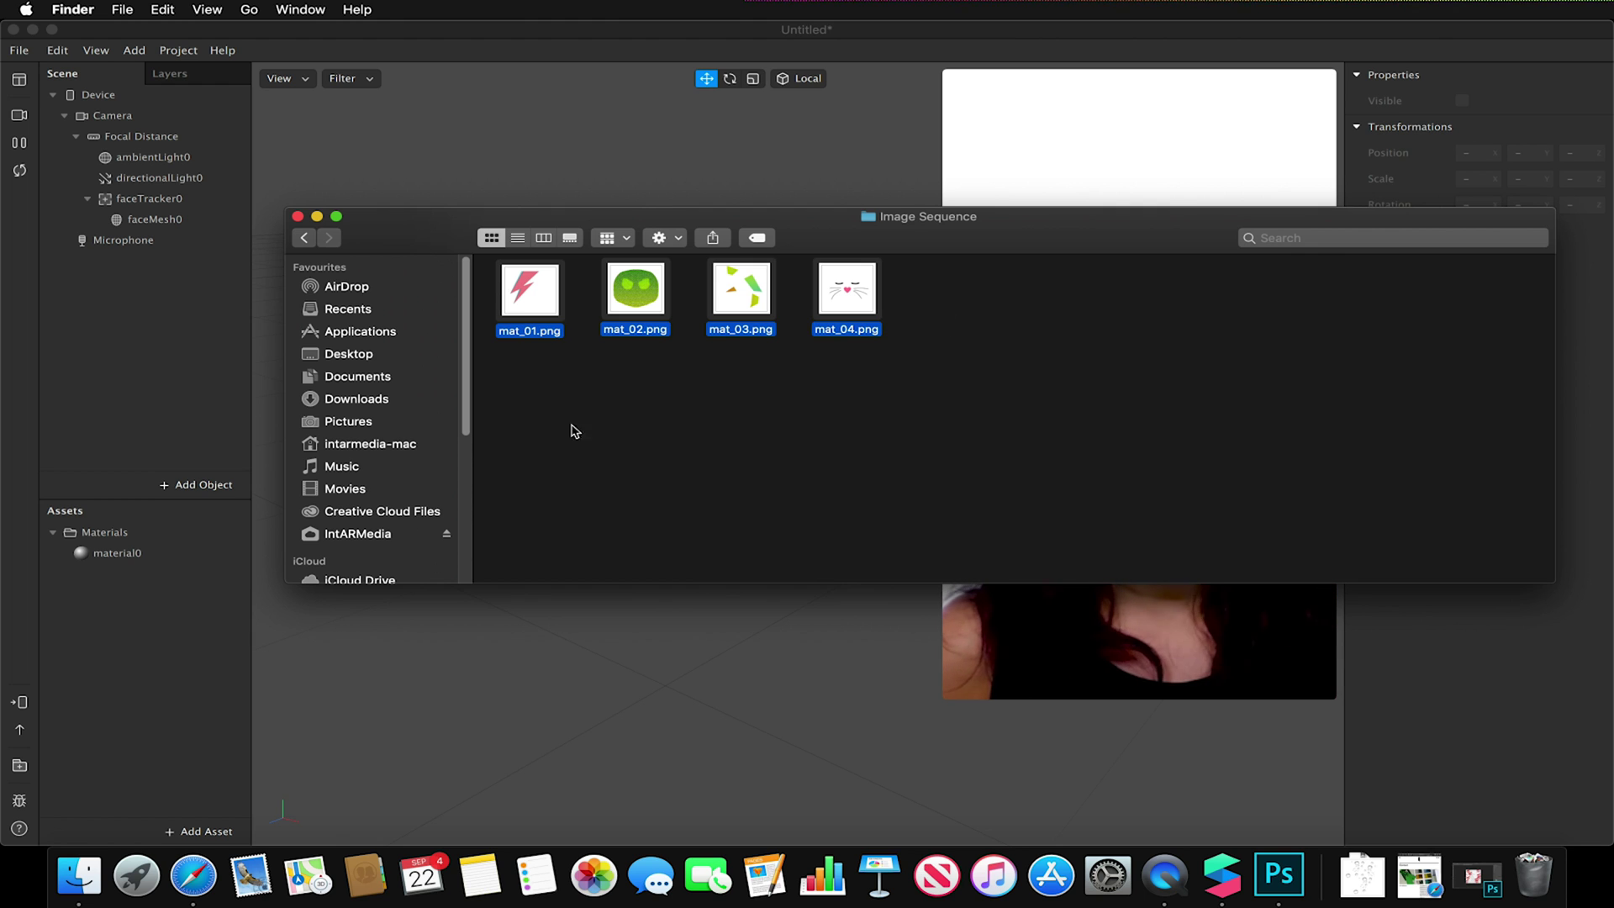
left_click(563, 395)
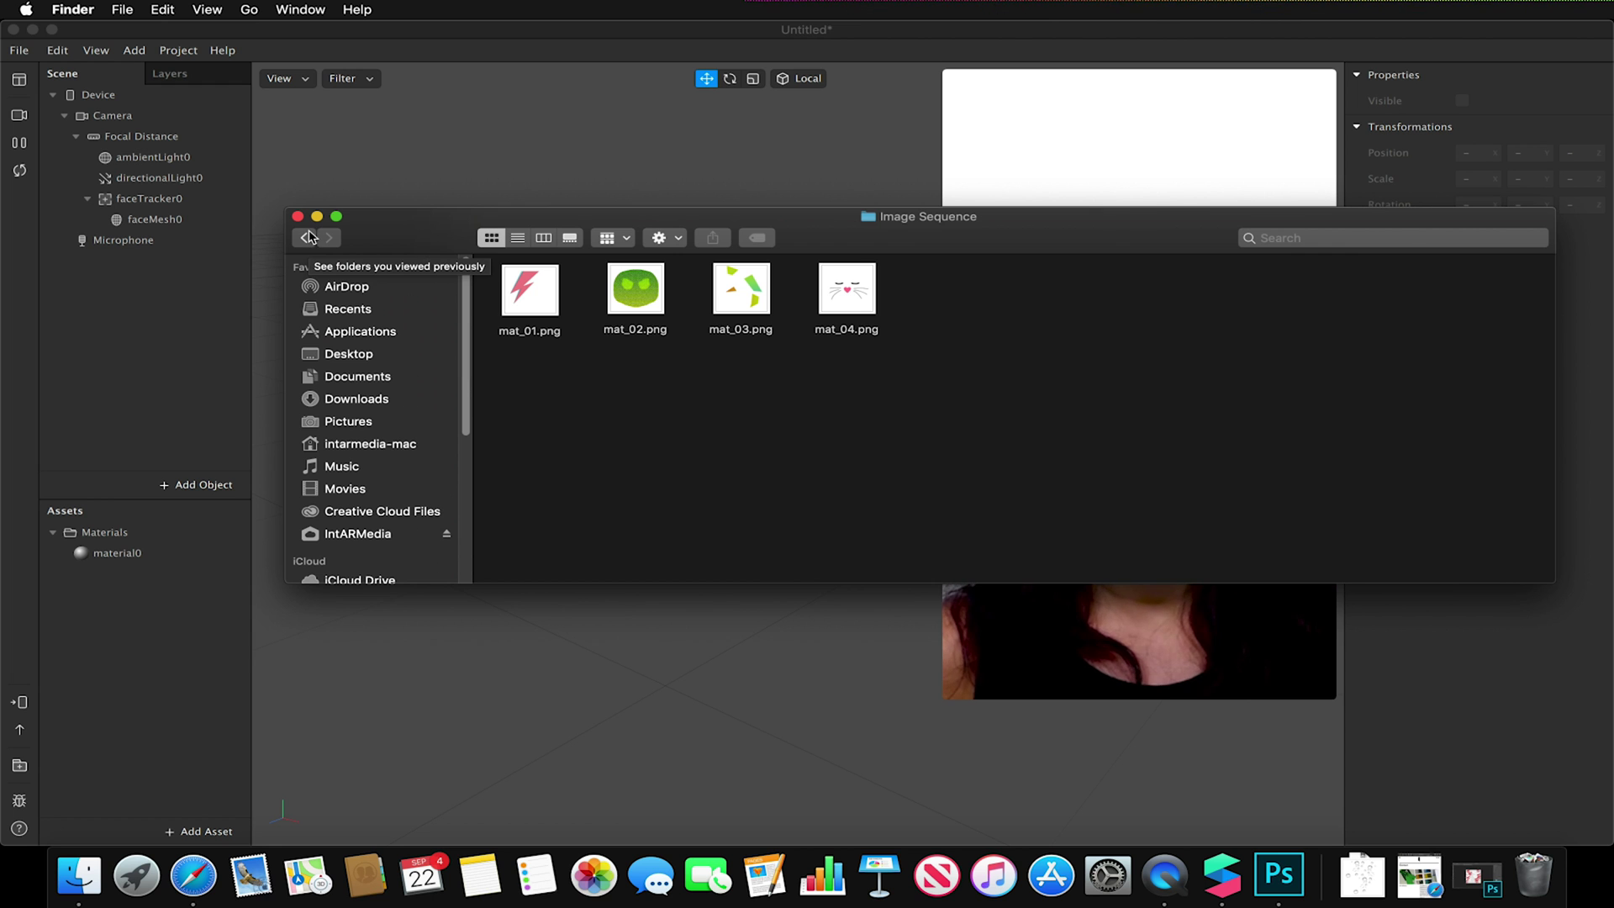
left_click(126, 598)
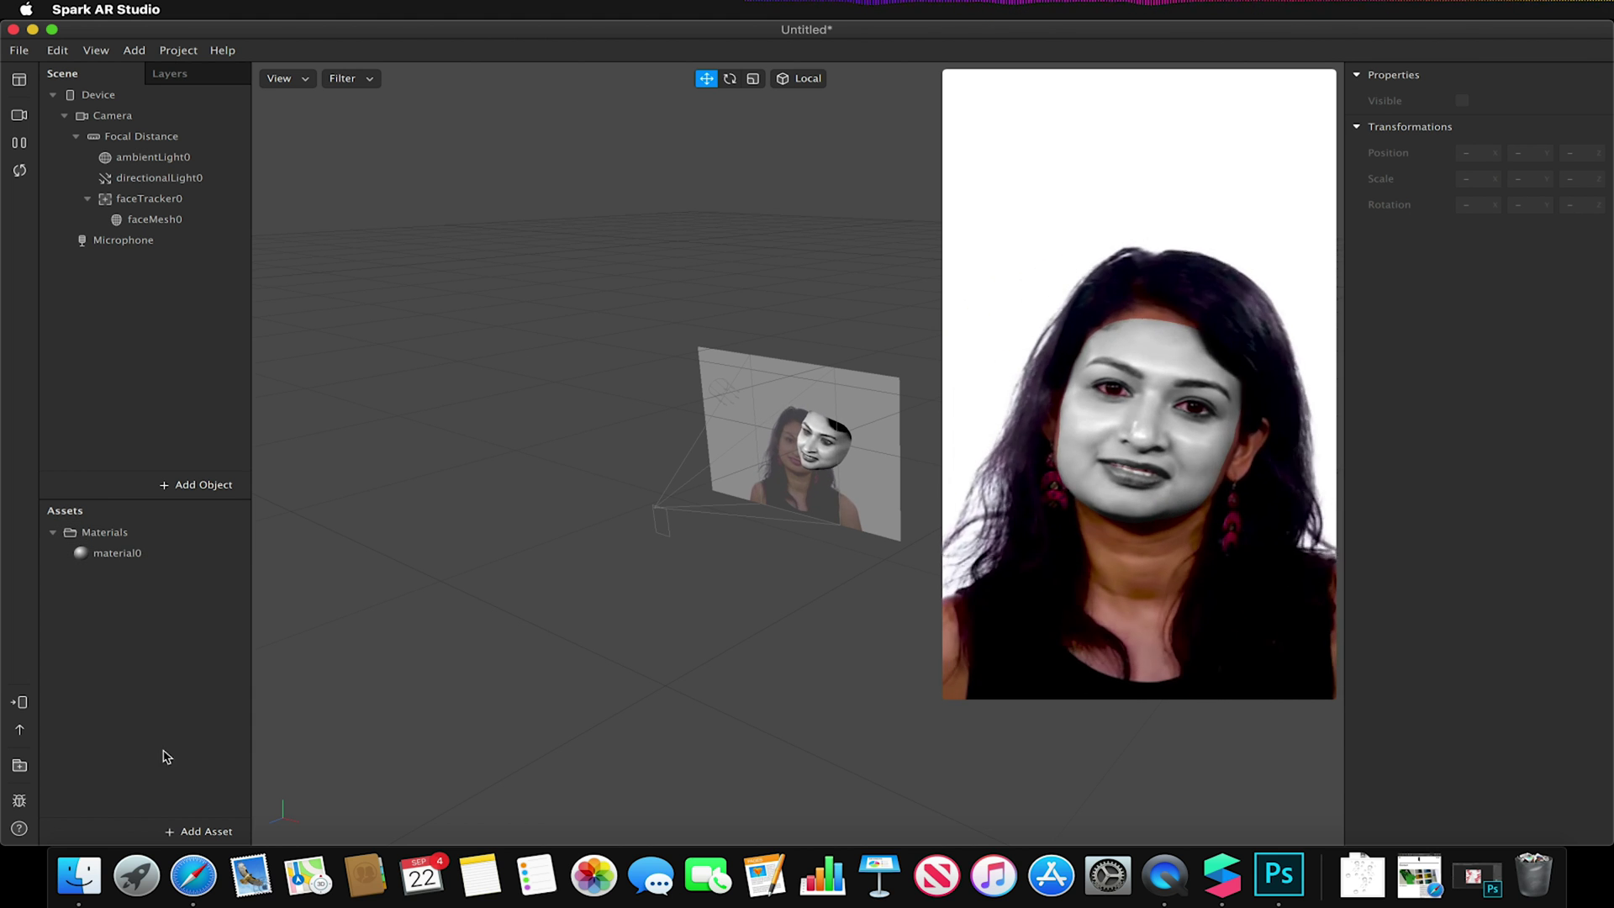
Add a new Animation Sequence asset, animationSequence0, set to loop at 25 FPS
left_click(202, 833)
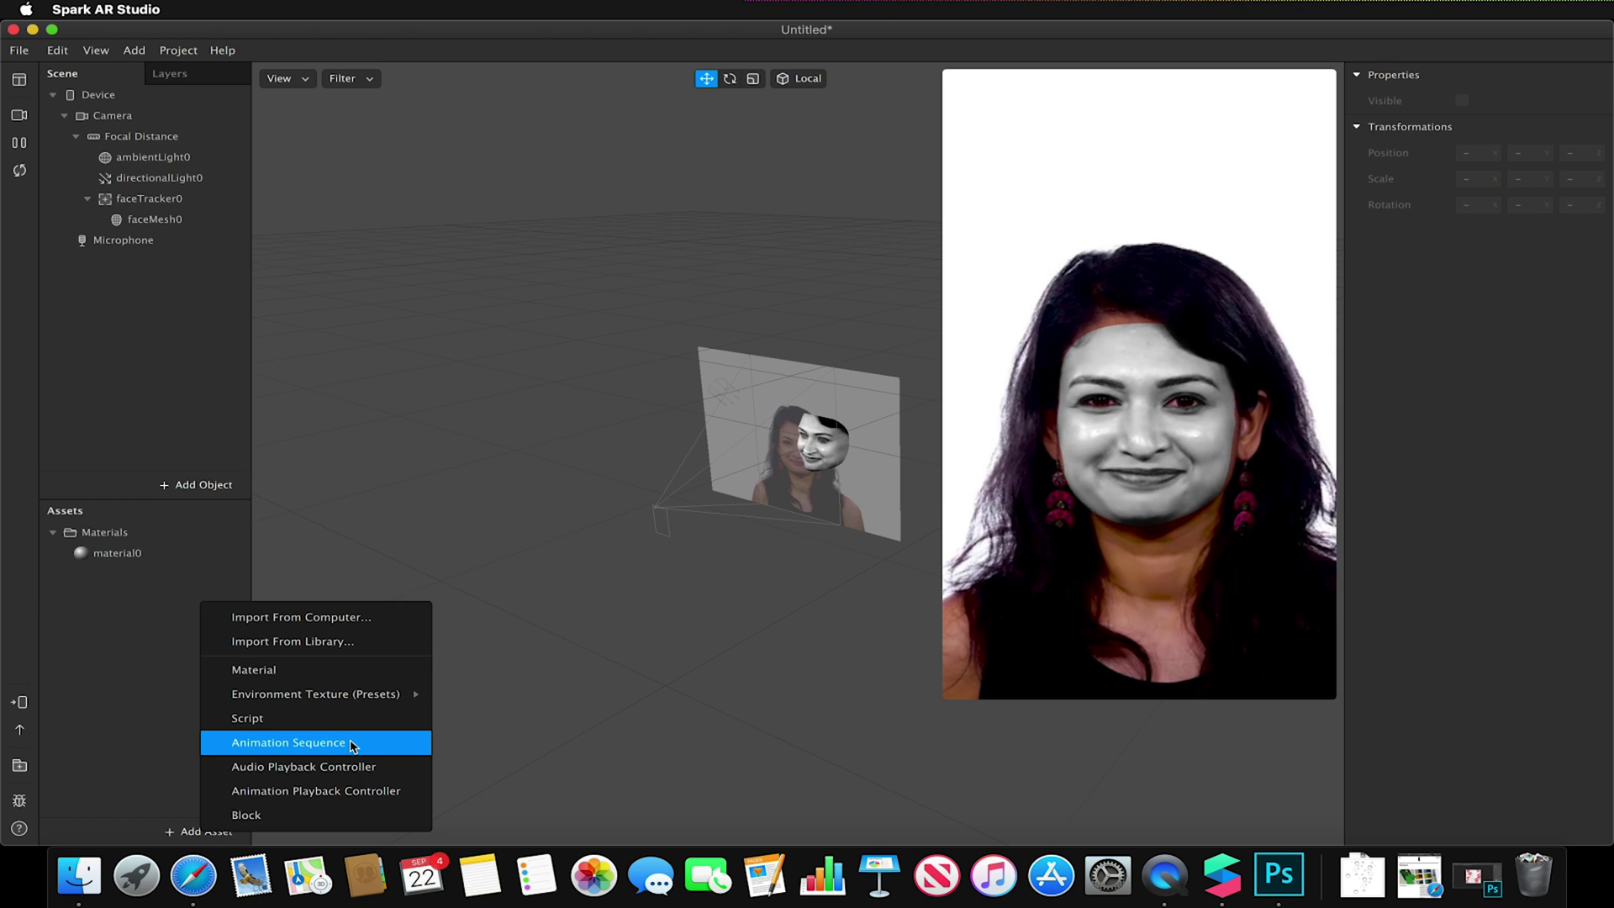
left_click(289, 742)
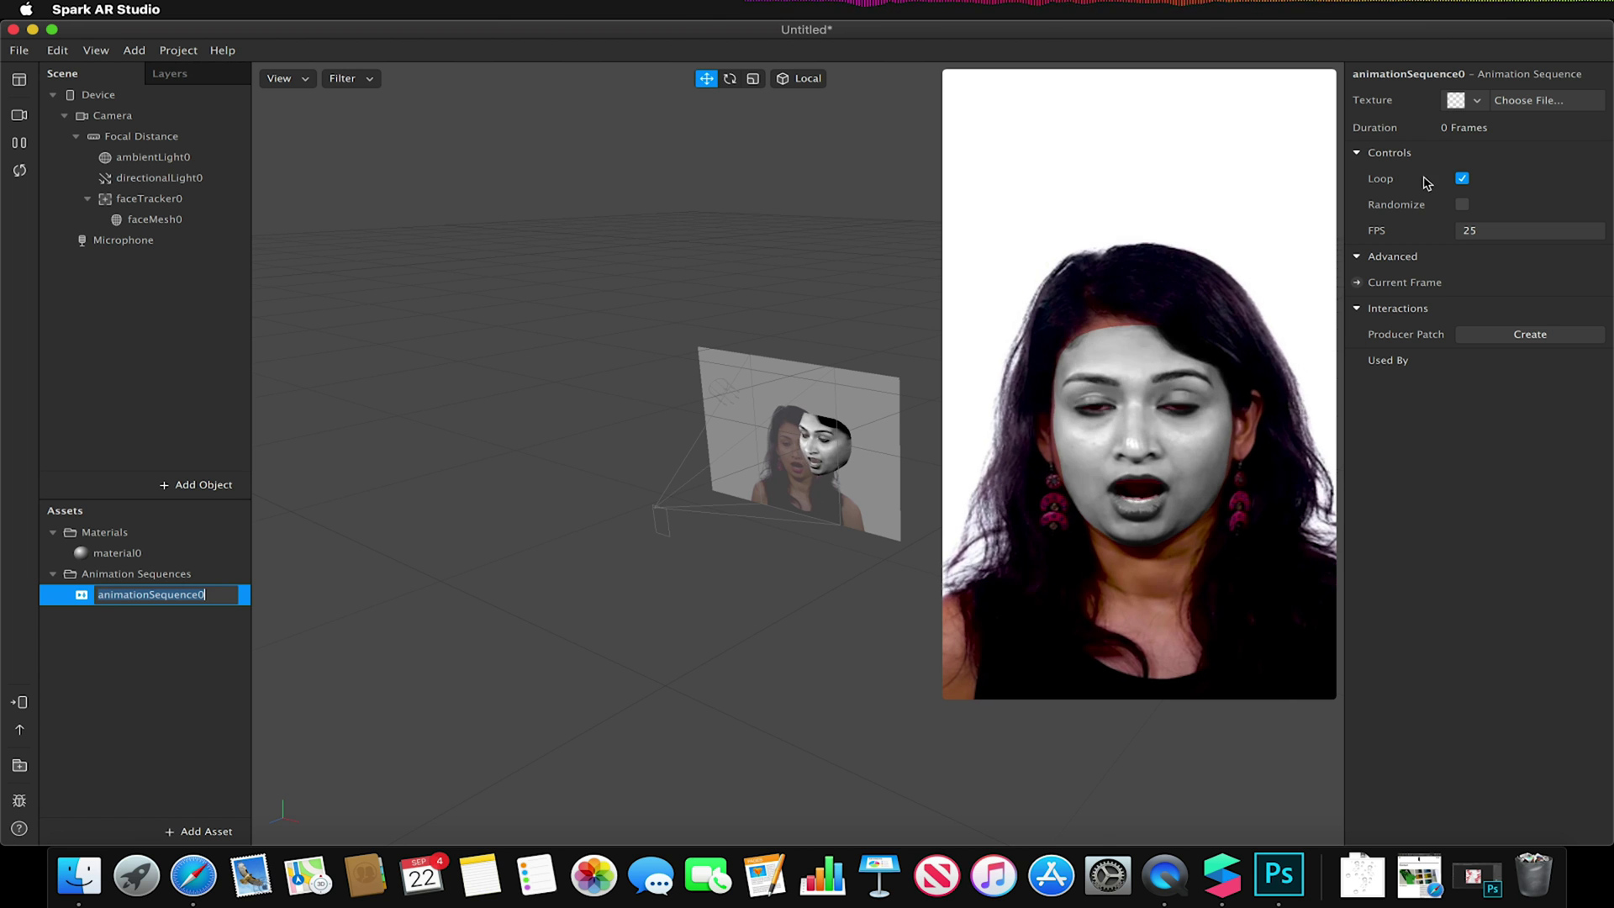
left_click(1485, 232)
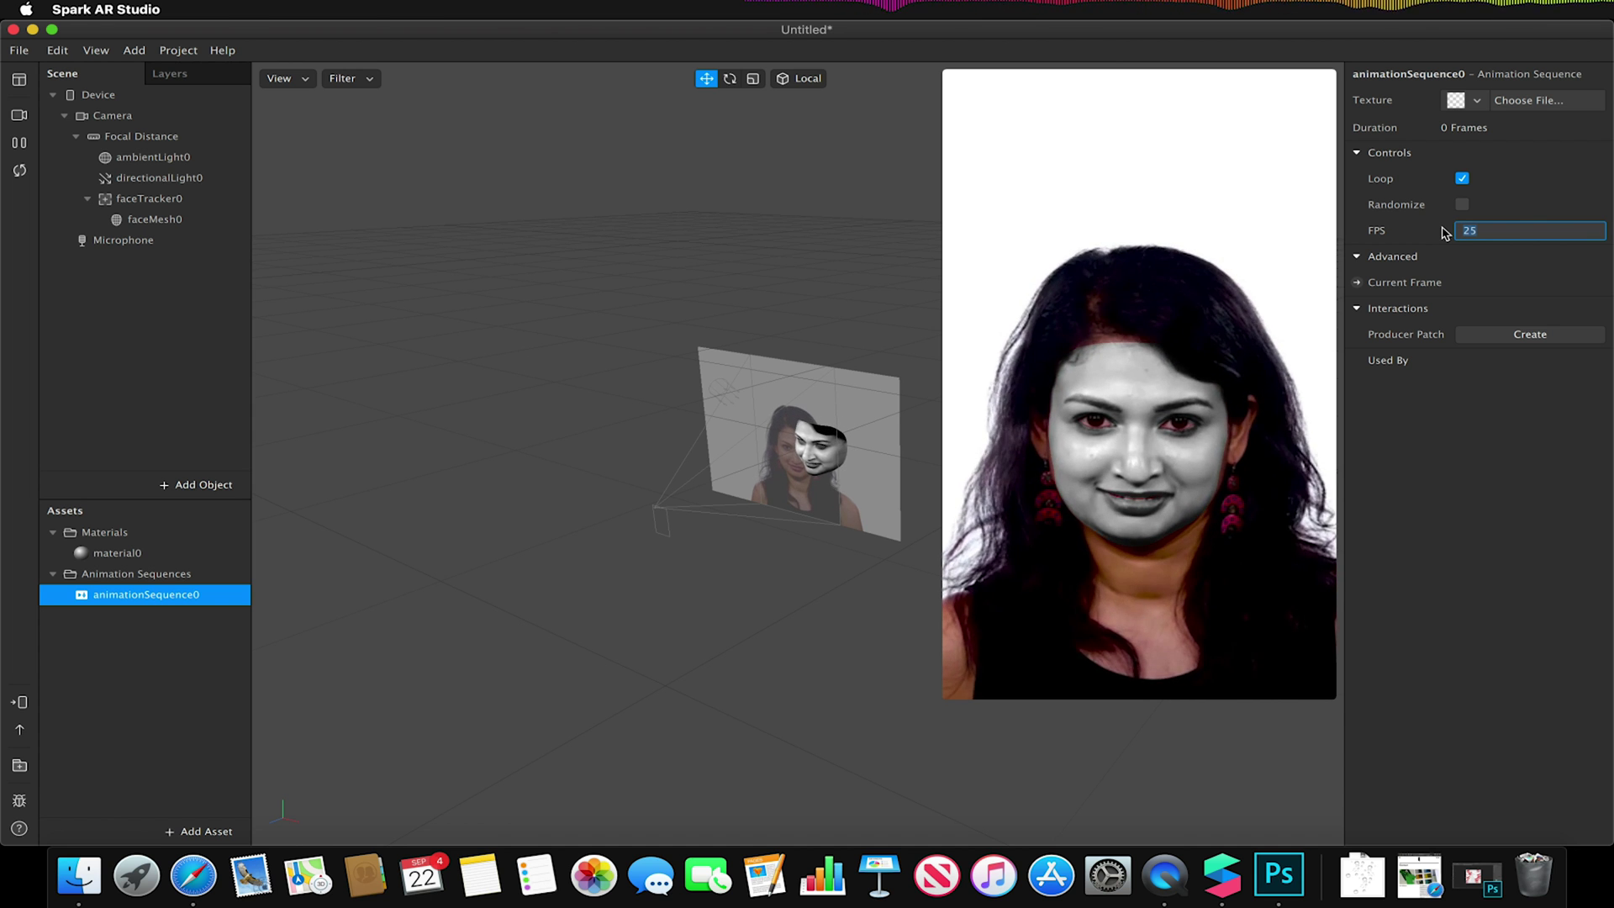
key("Return")
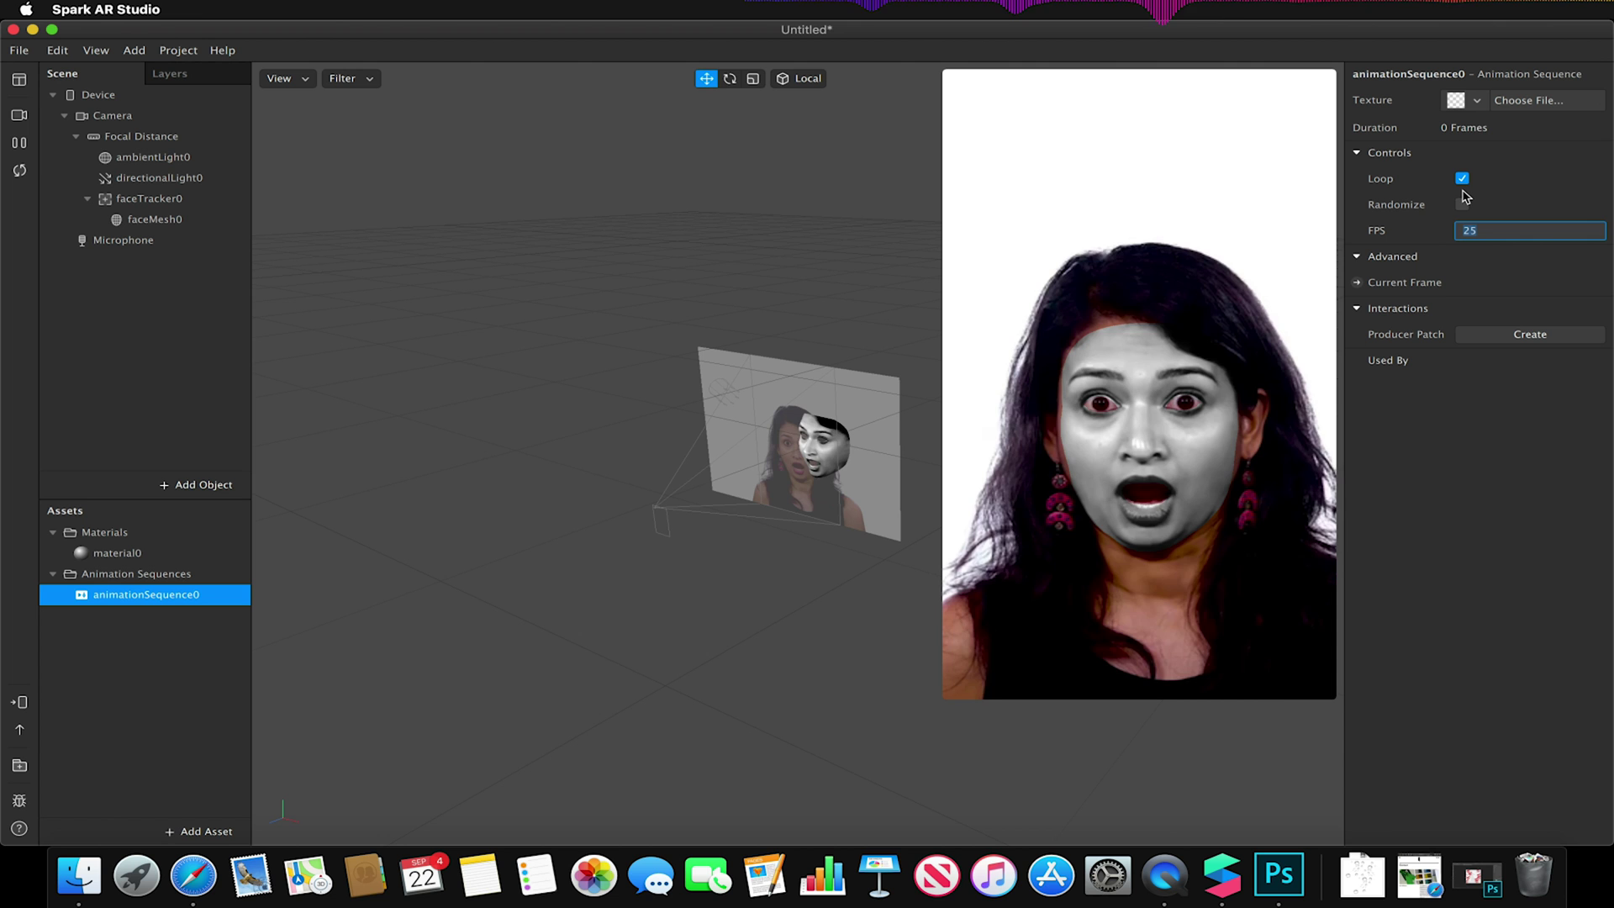
mouse_move(1061, 297)
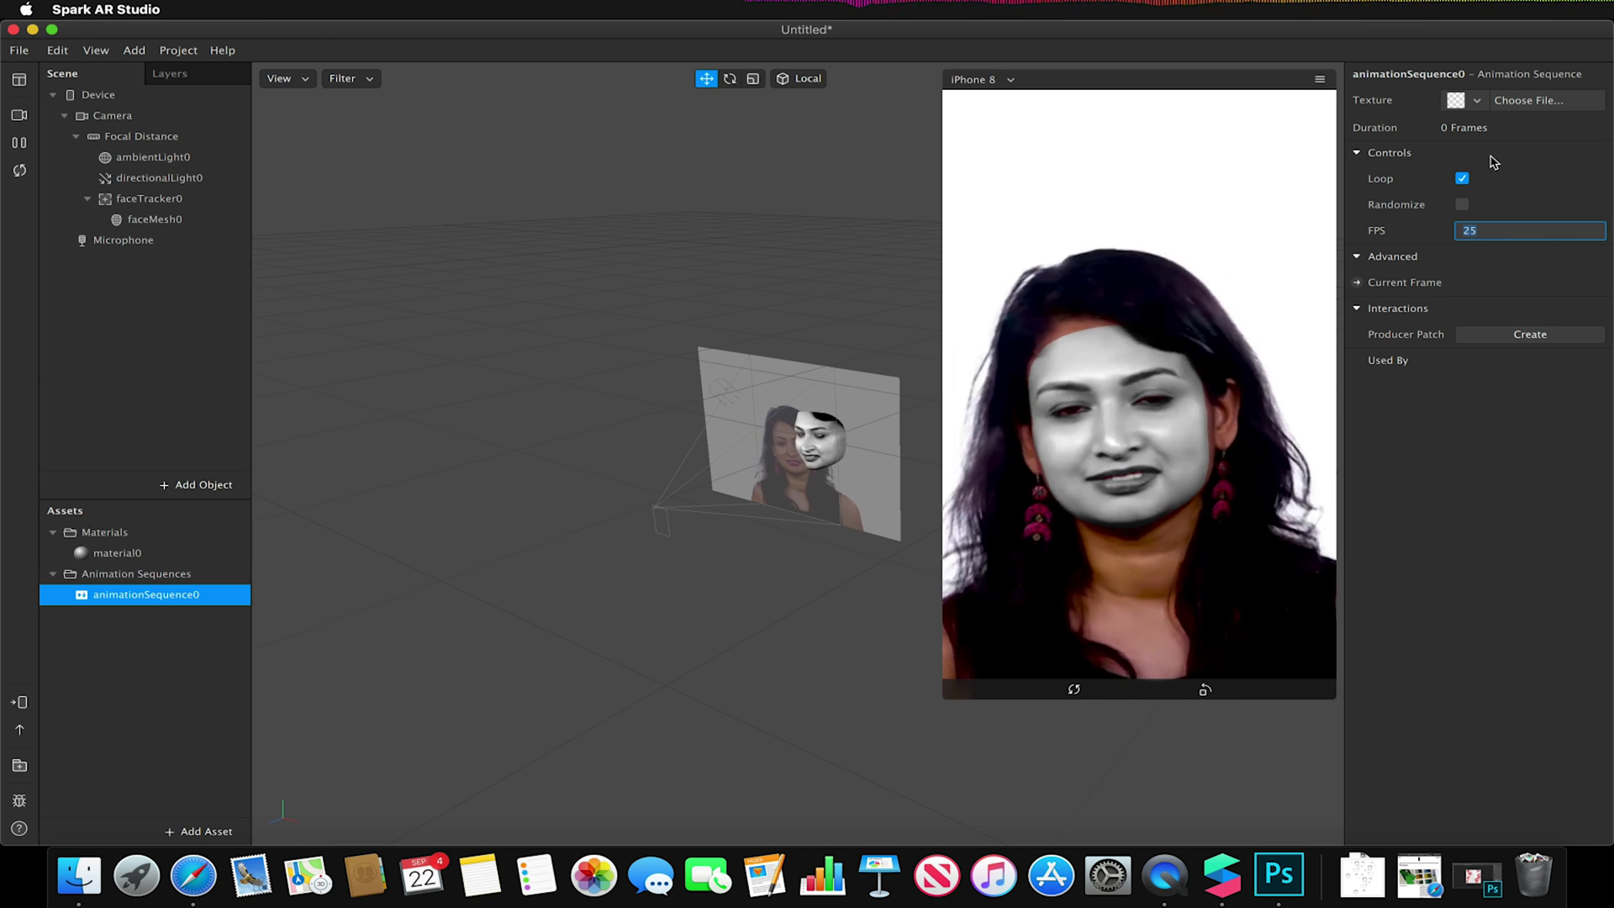
left_click(1475, 102)
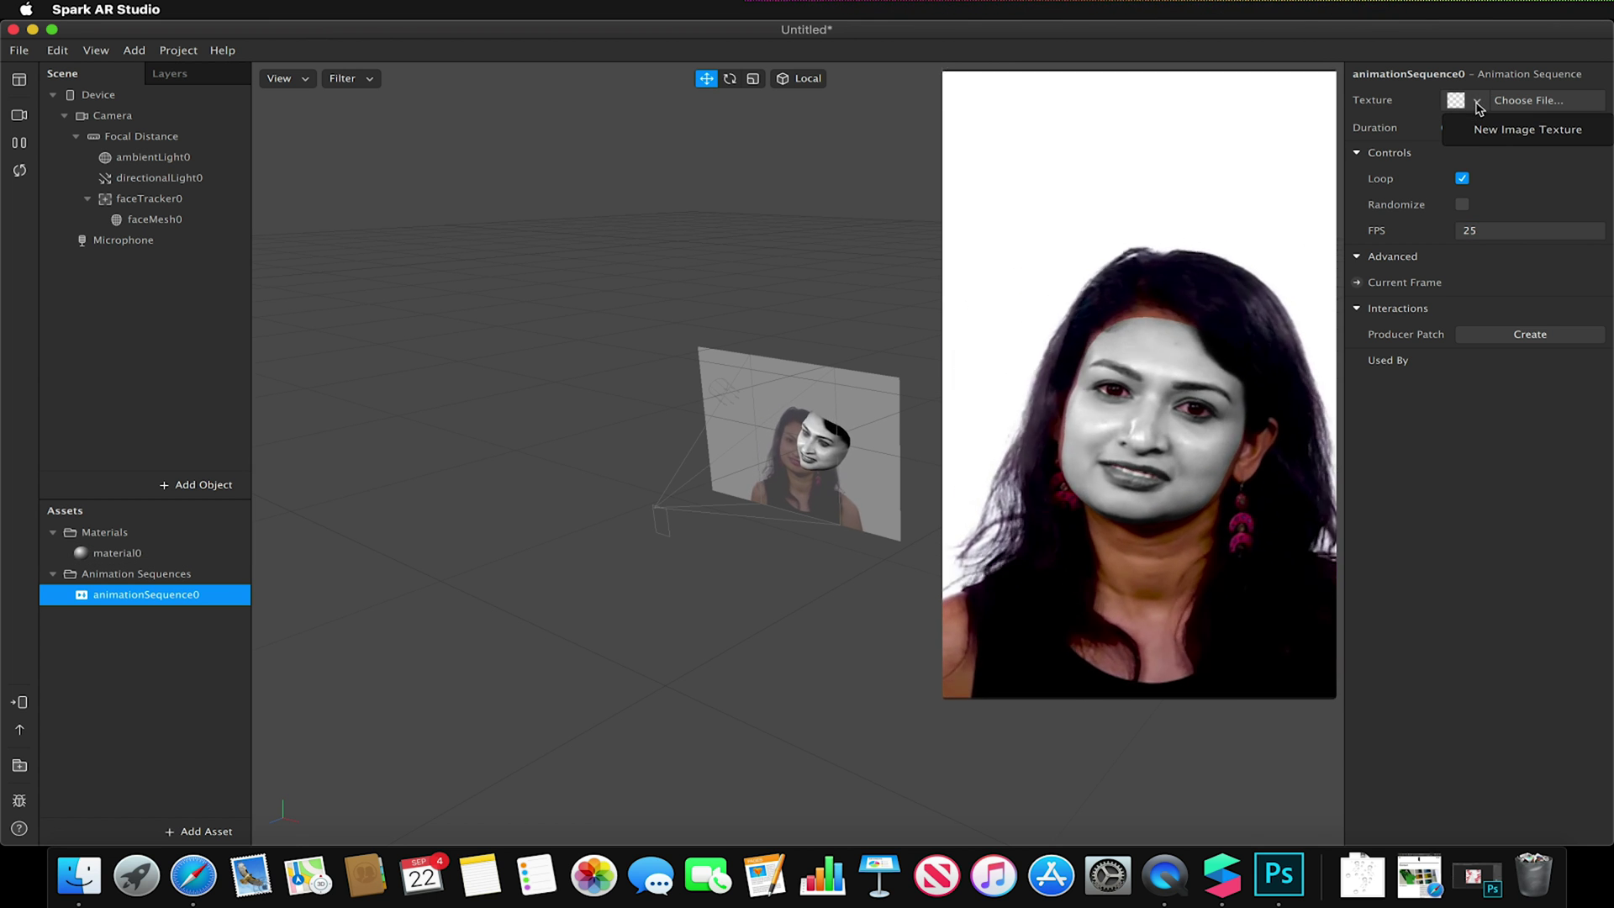
Import mat_01–mat_04.png as the mat_0[1-4] texture sequence for animationSequence0
left_click(1528, 101)
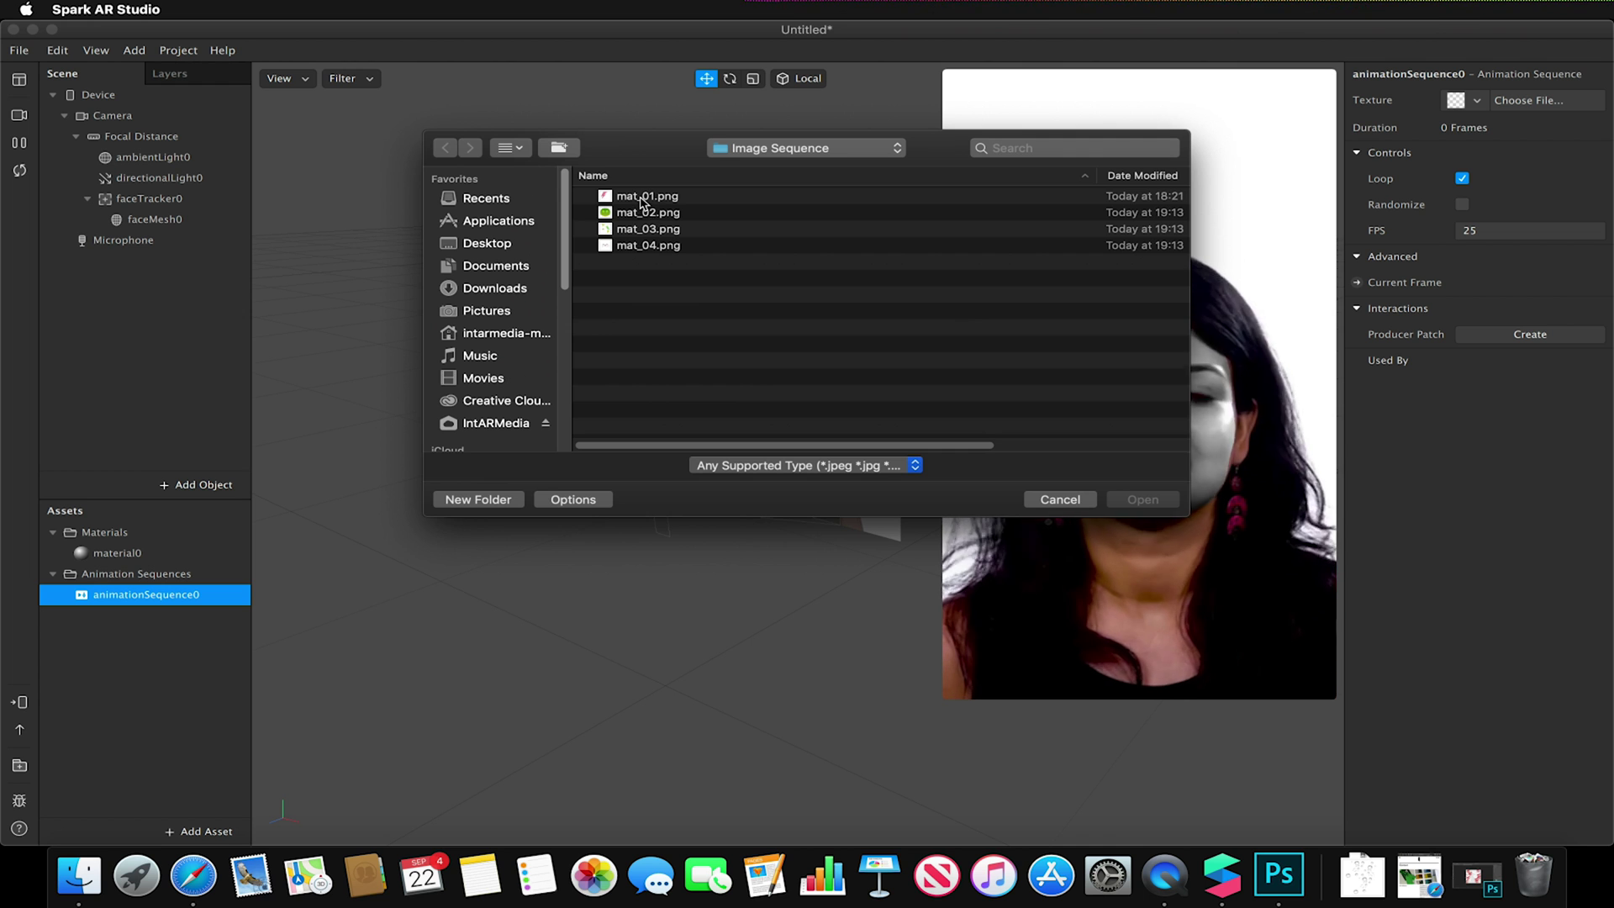
left_click_drag(667, 300, 638, 197)
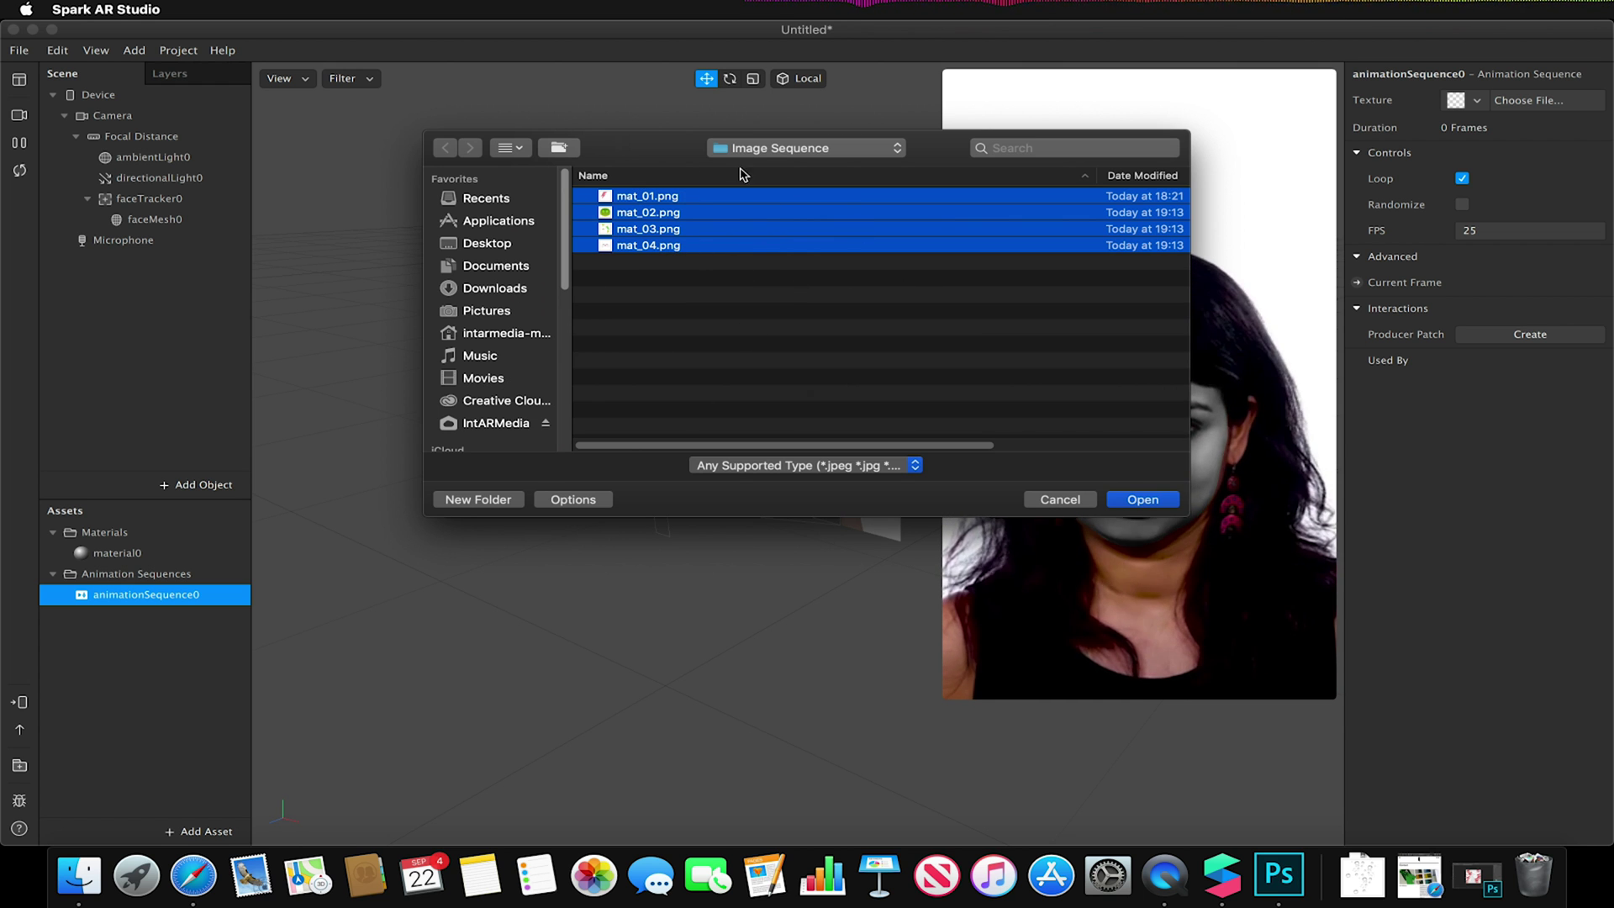
left_click(1142, 500)
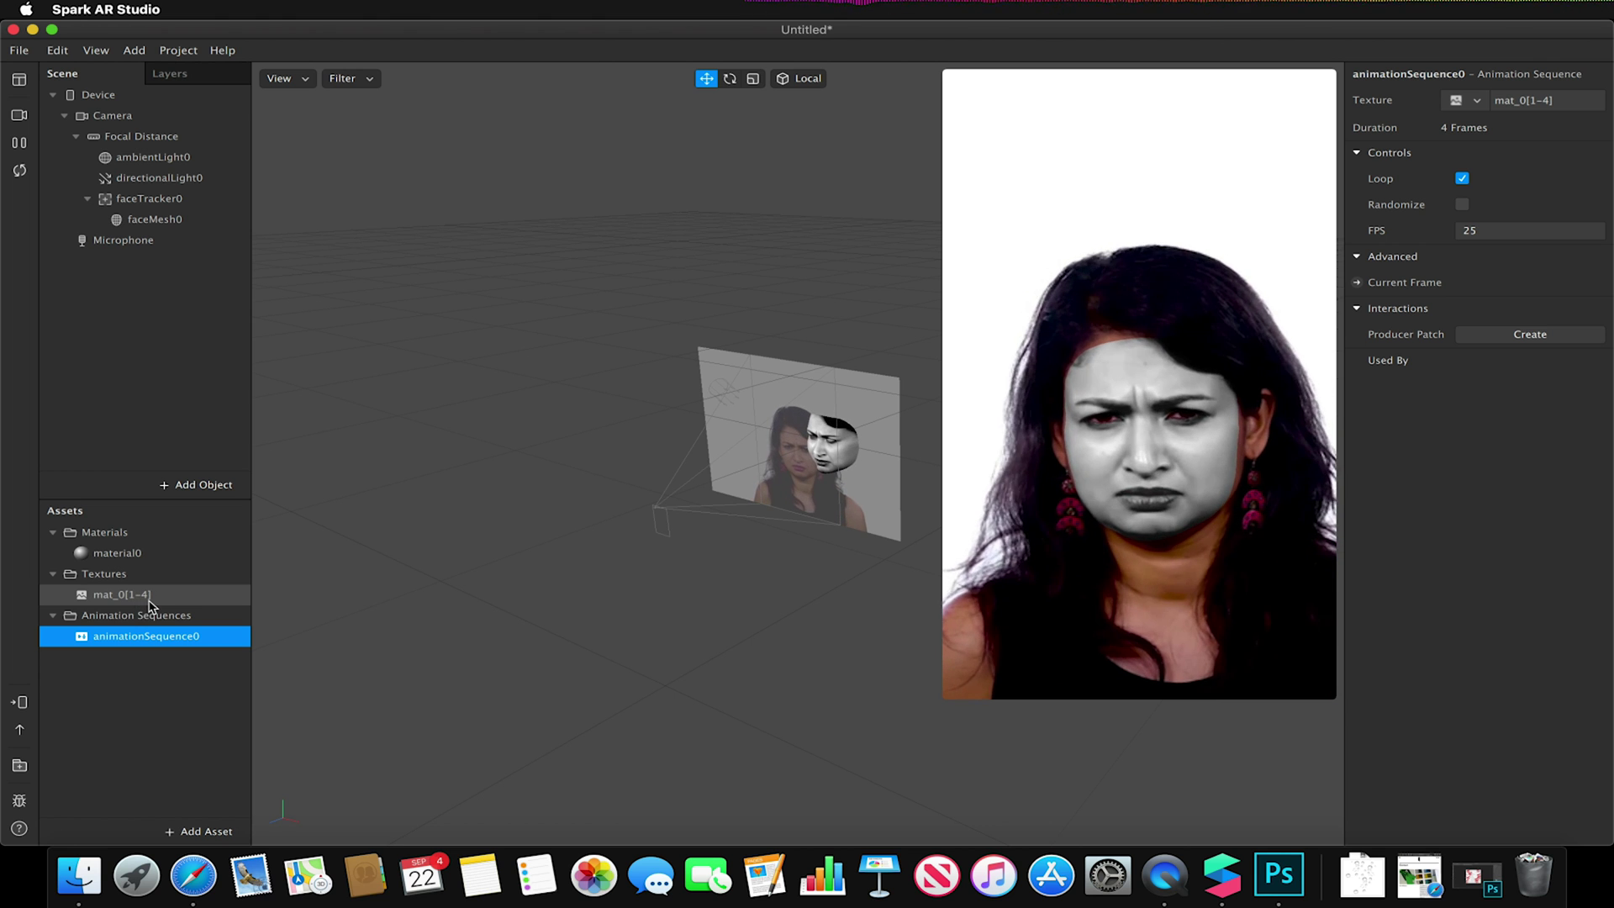
left_click(117, 596)
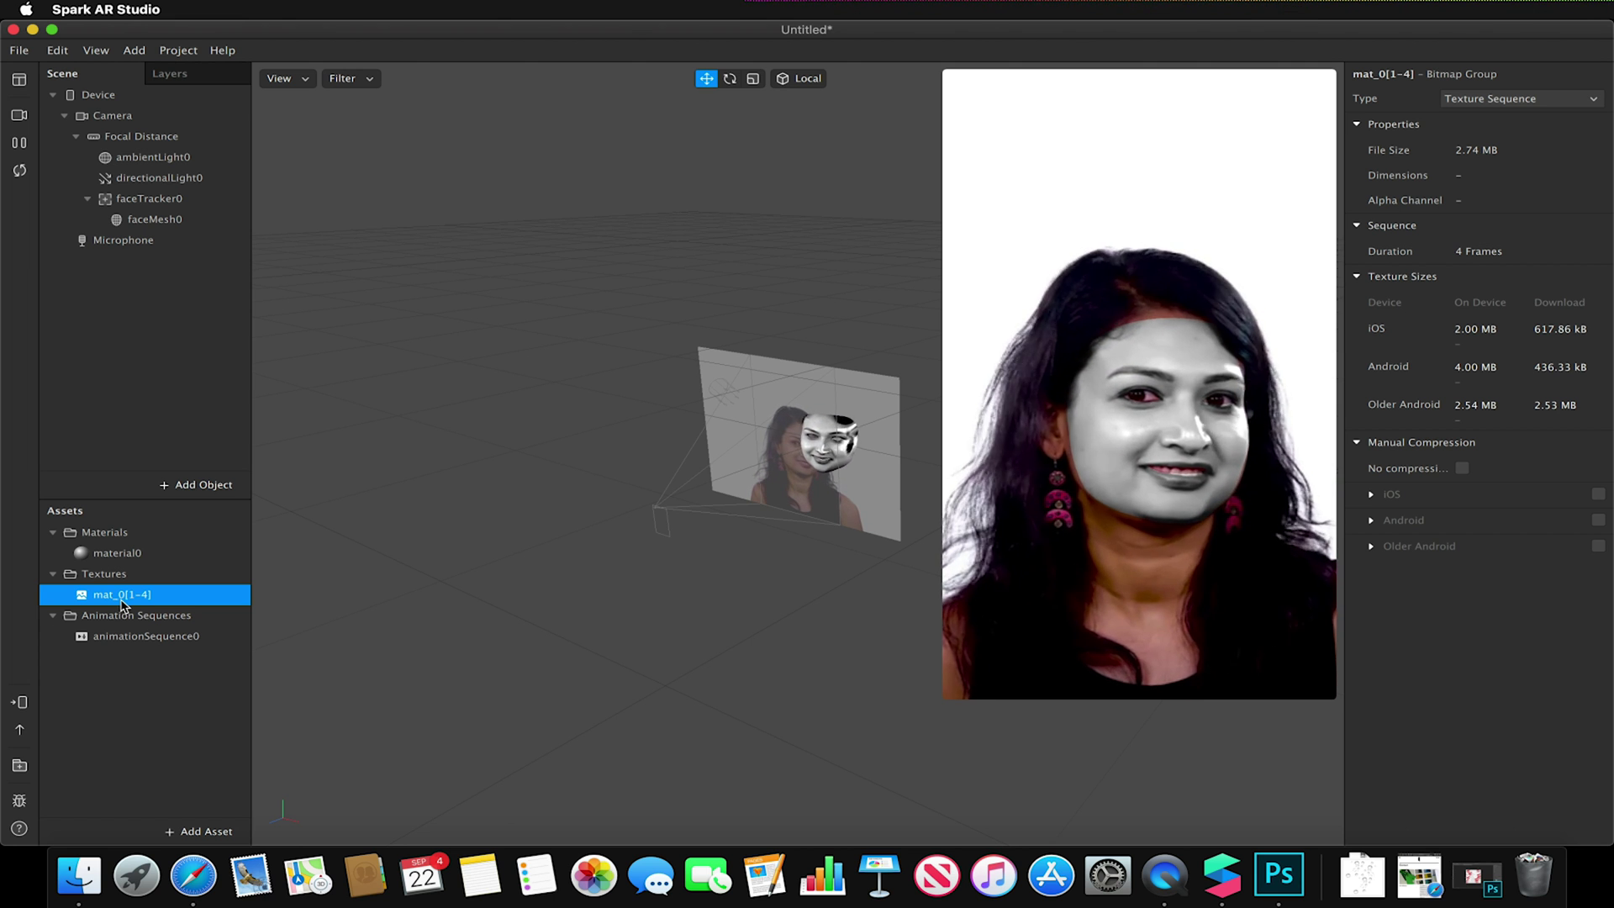
left_click(147, 638)
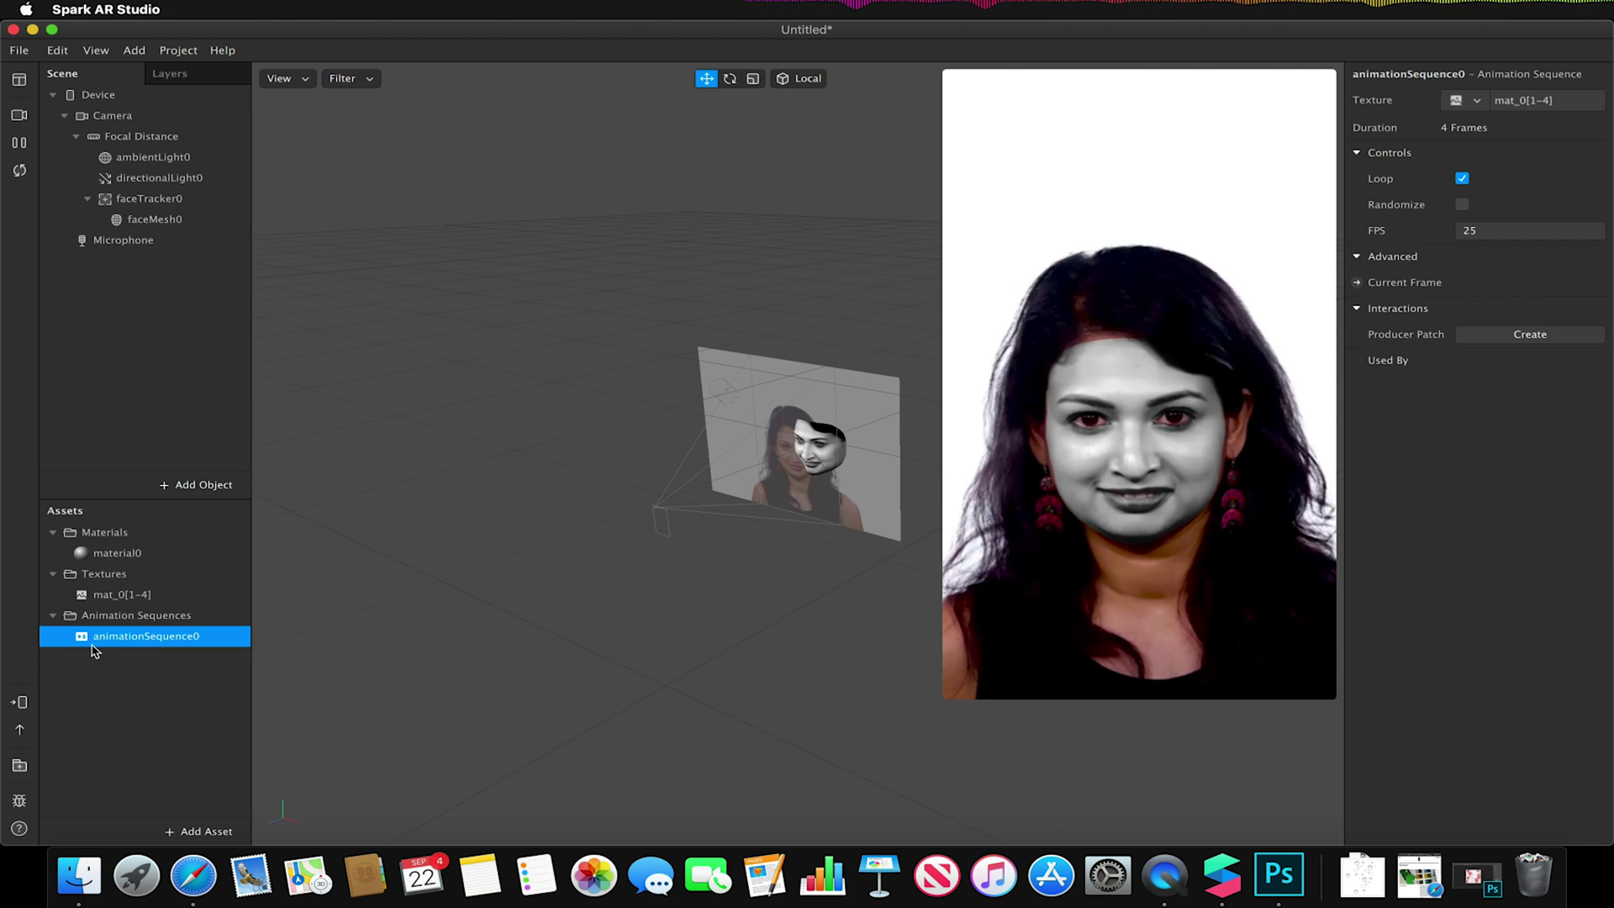
left_click(1467, 101)
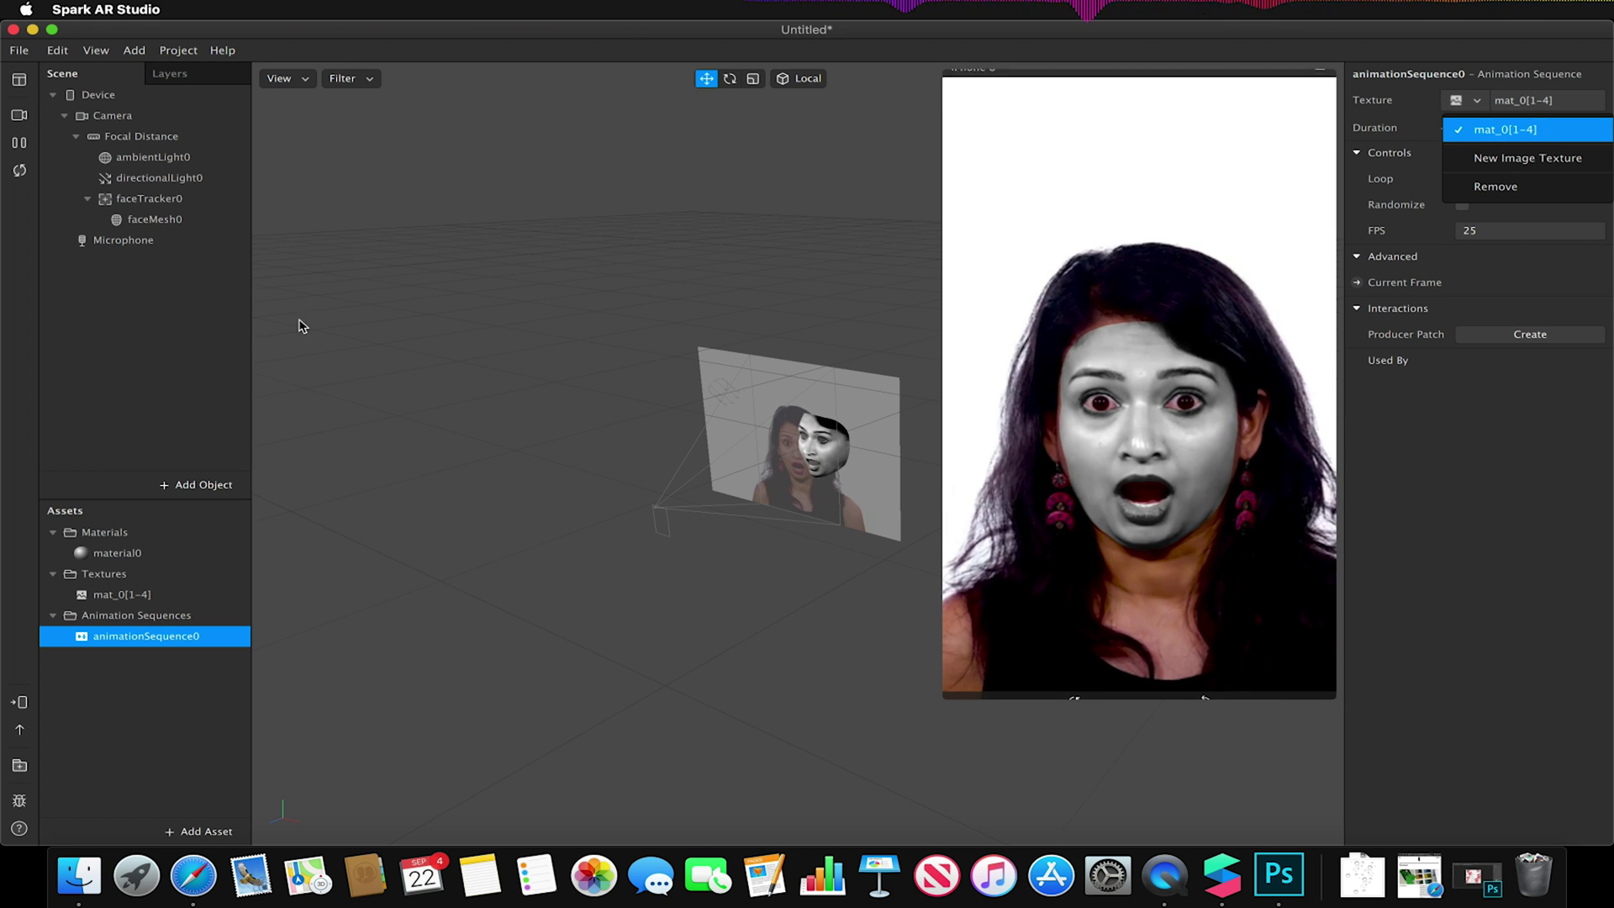
Set material0's face paint texture to animationSequence0
left_click(122, 554)
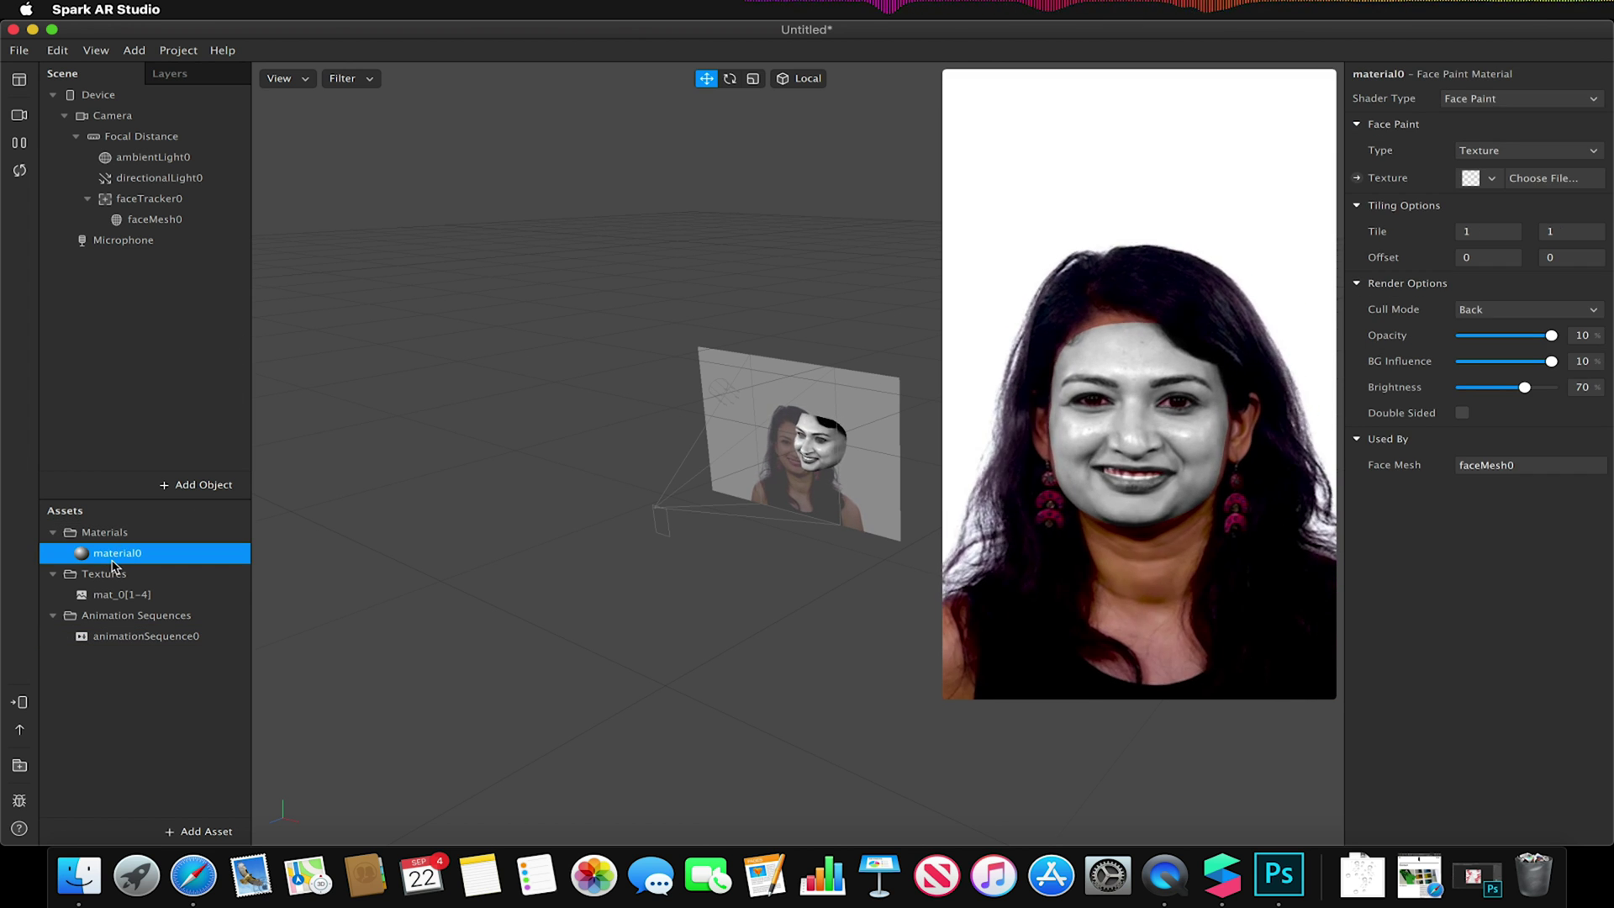
mouse_move(1329, 243)
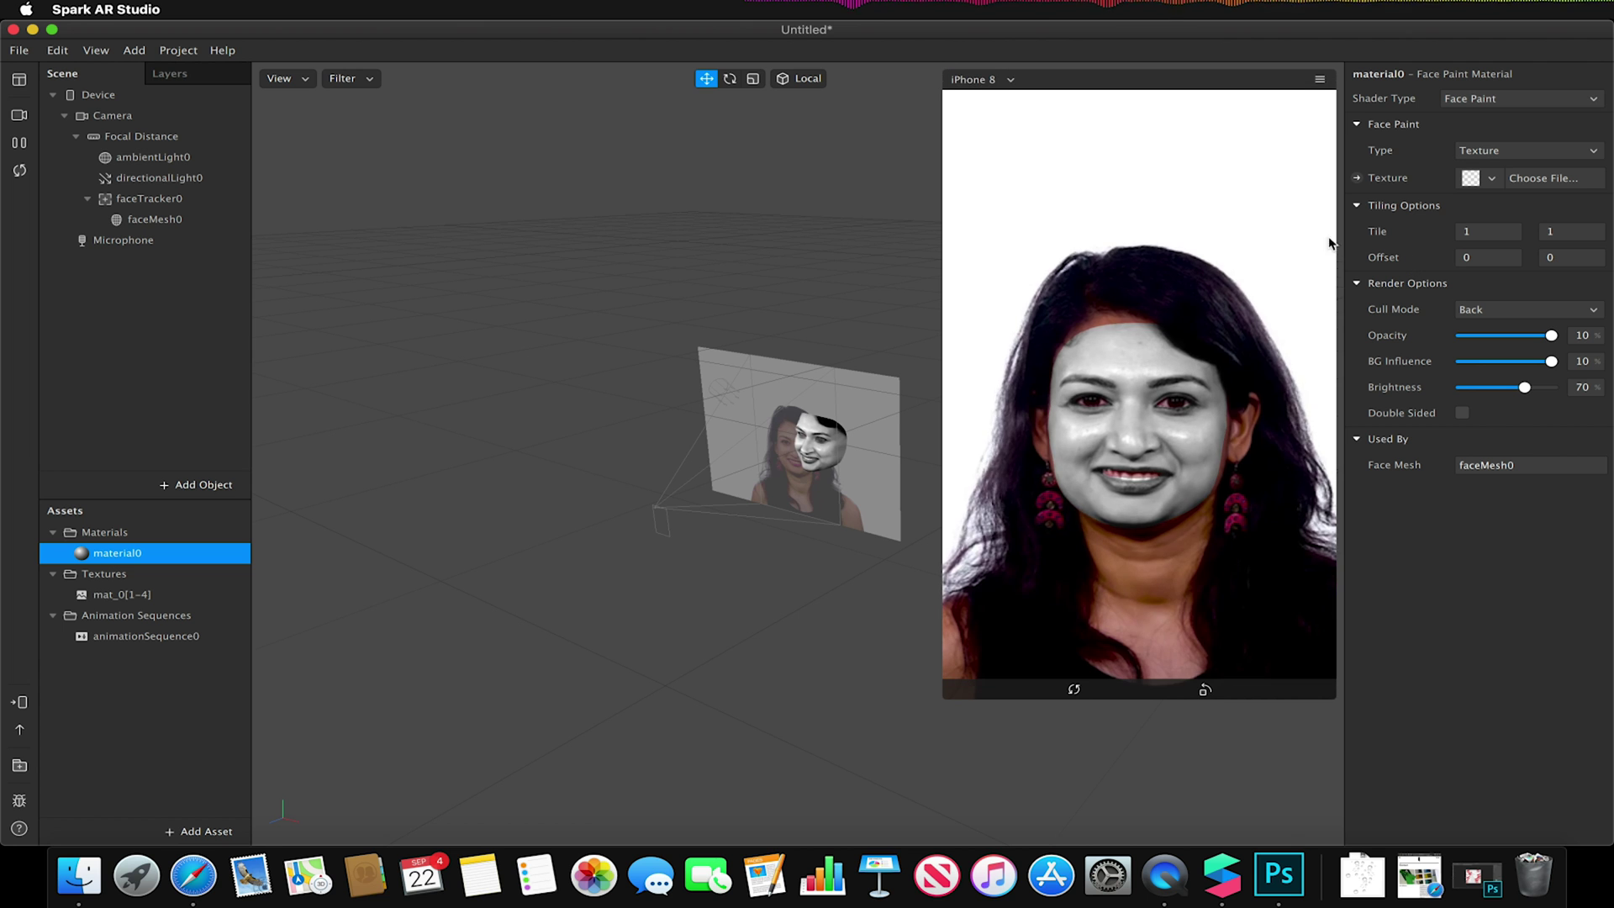
left_click(1492, 179)
left_click(1486, 211)
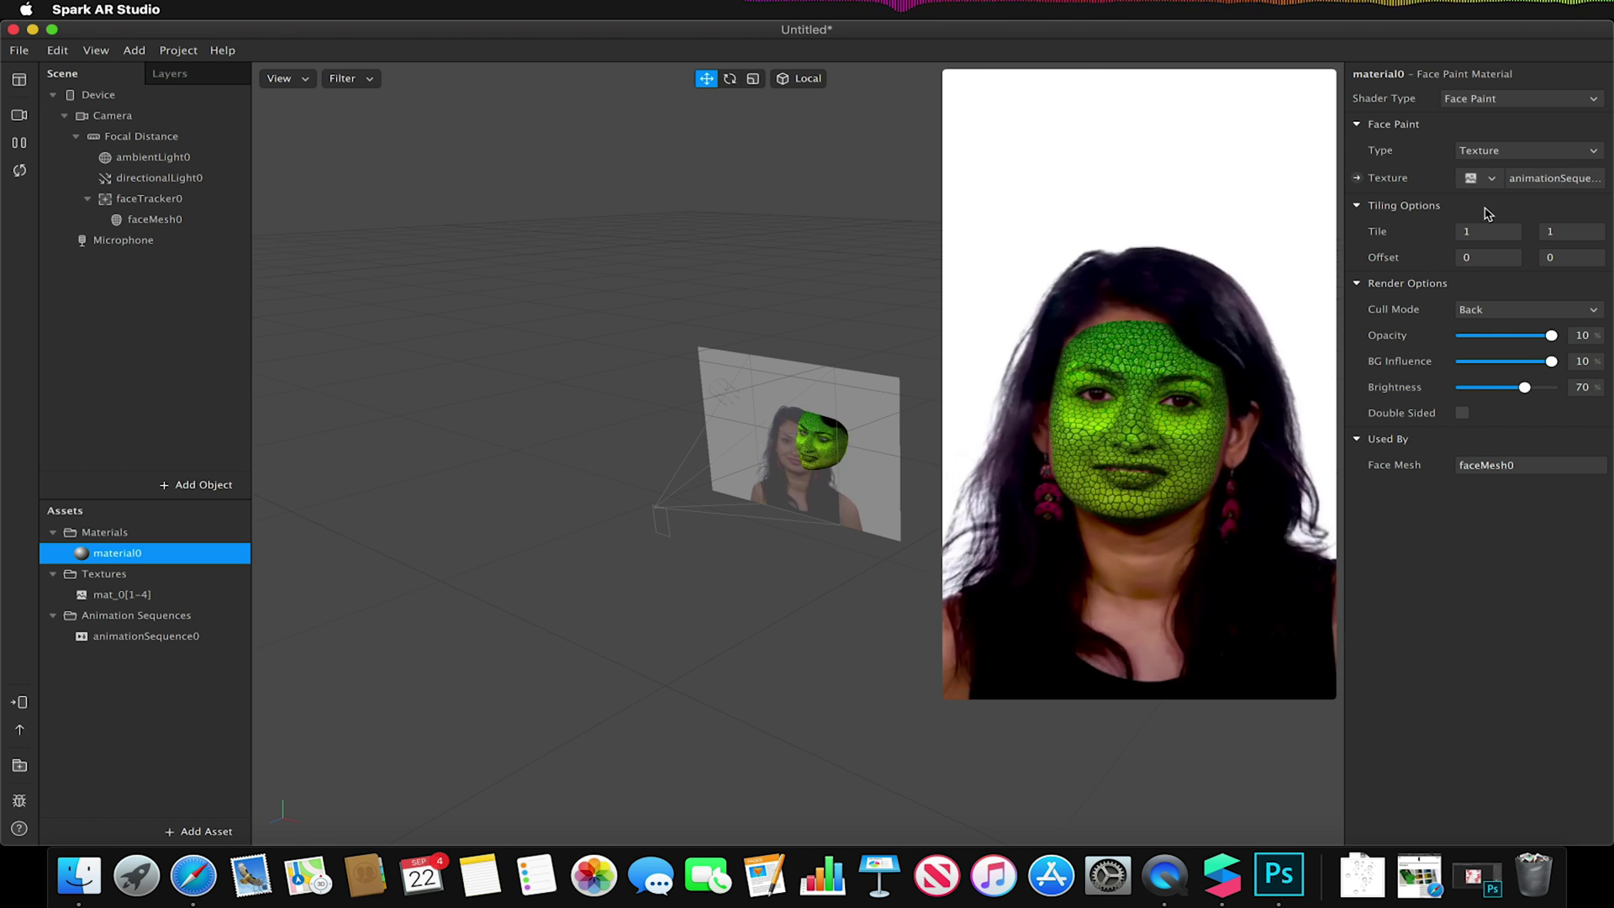
Set animationSequence0 to 1 FPS and toggle Loop off and back on
mouse_move(1231, 284)
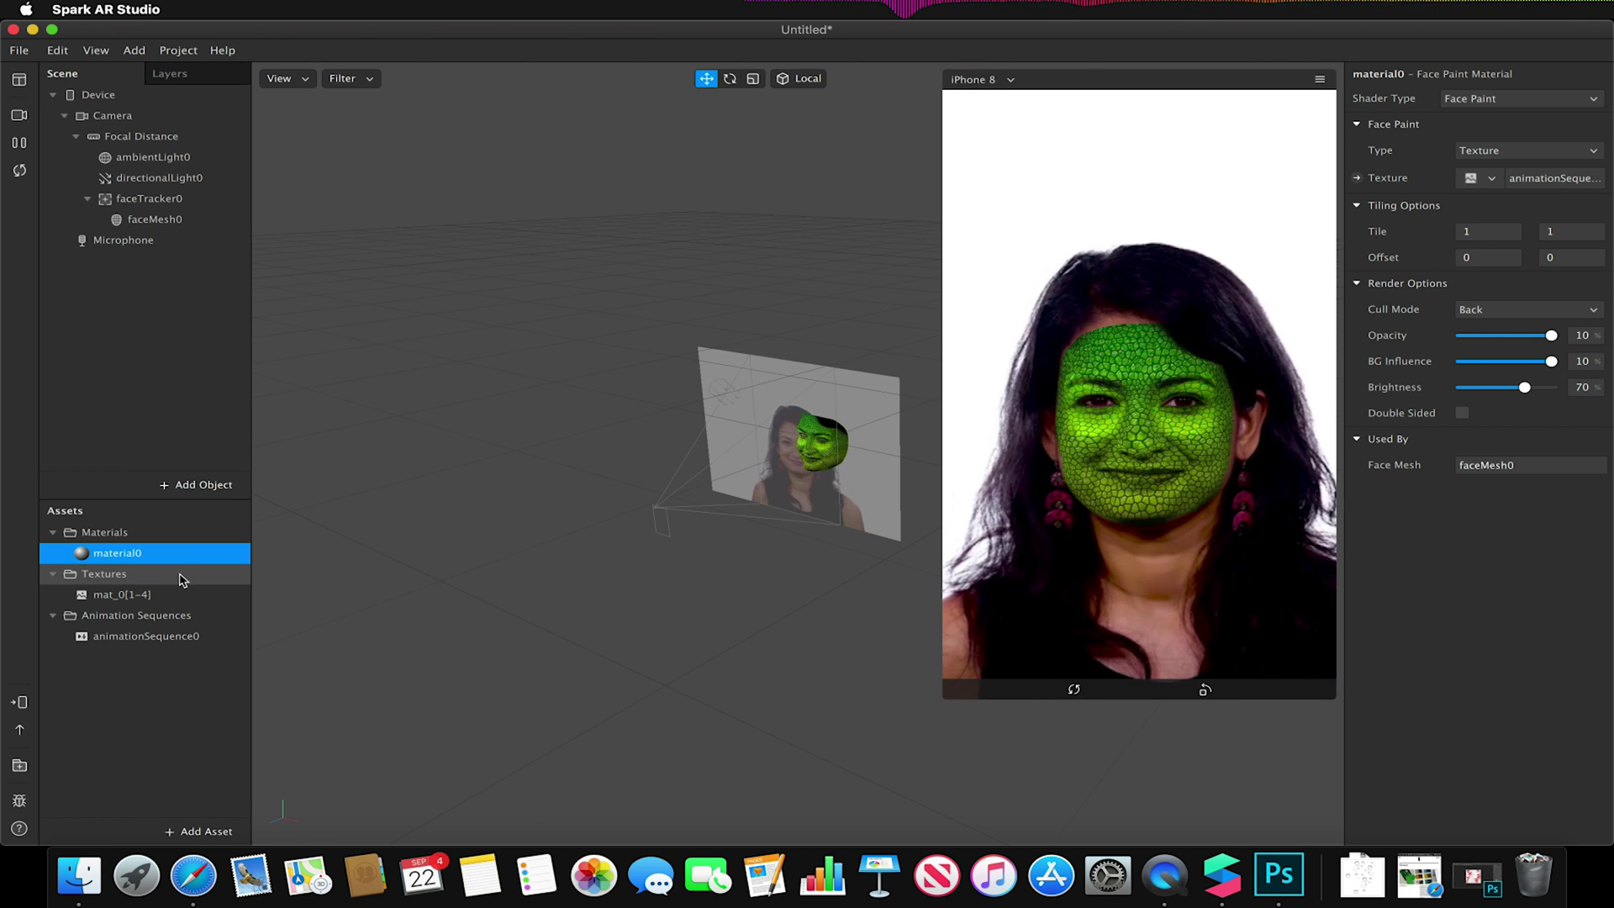
left_click(157, 636)
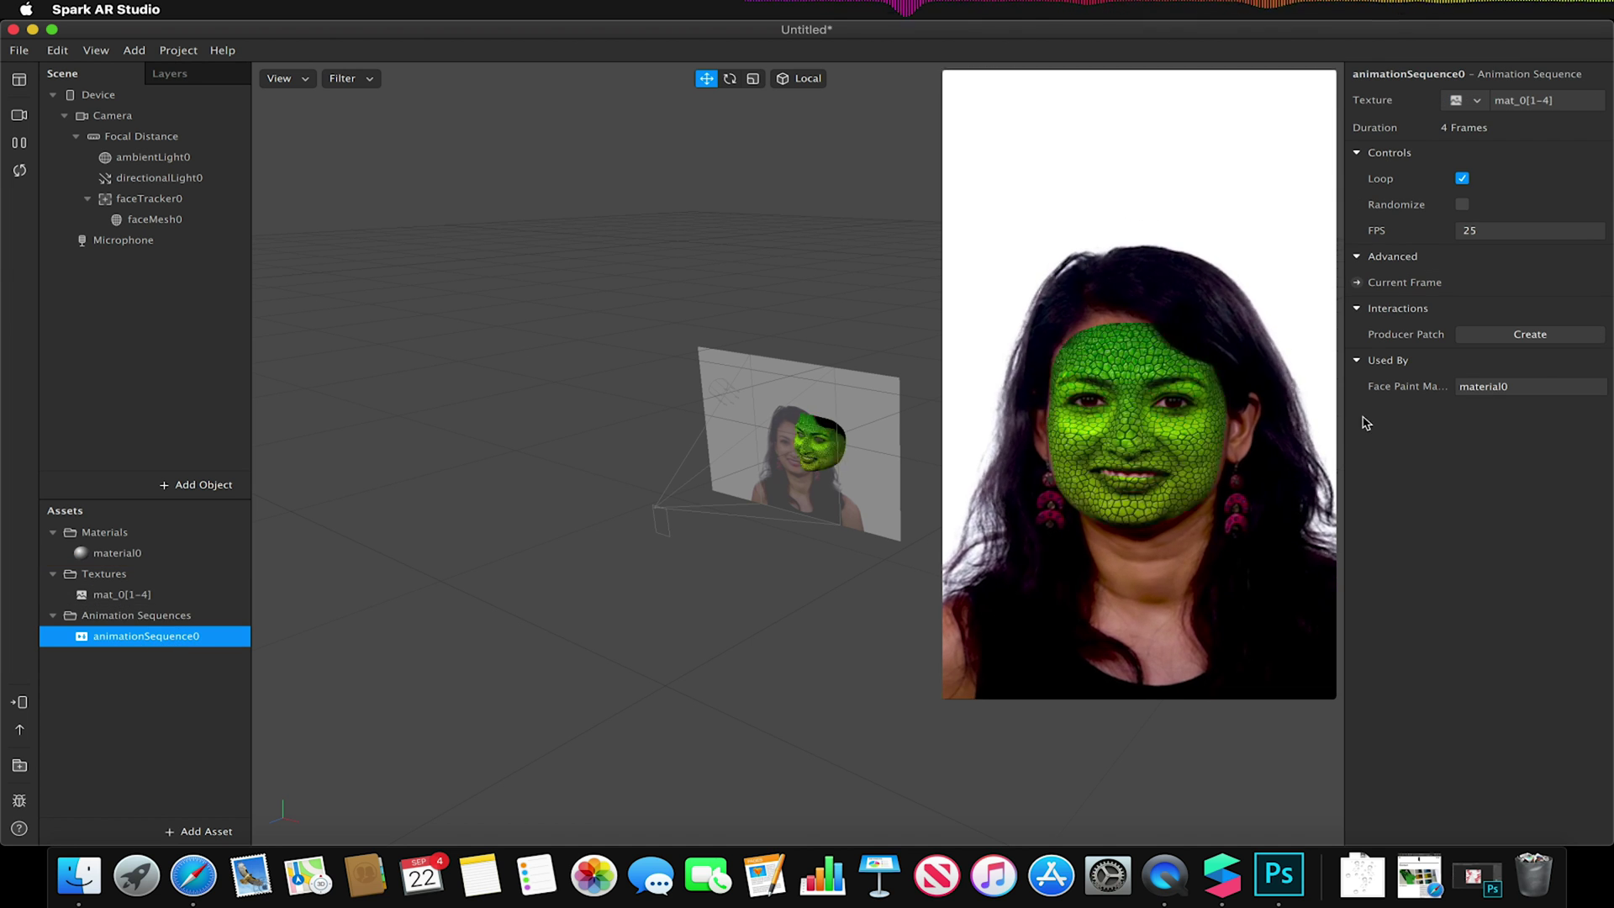
left_click(1523, 231)
type("1")
key("Return")
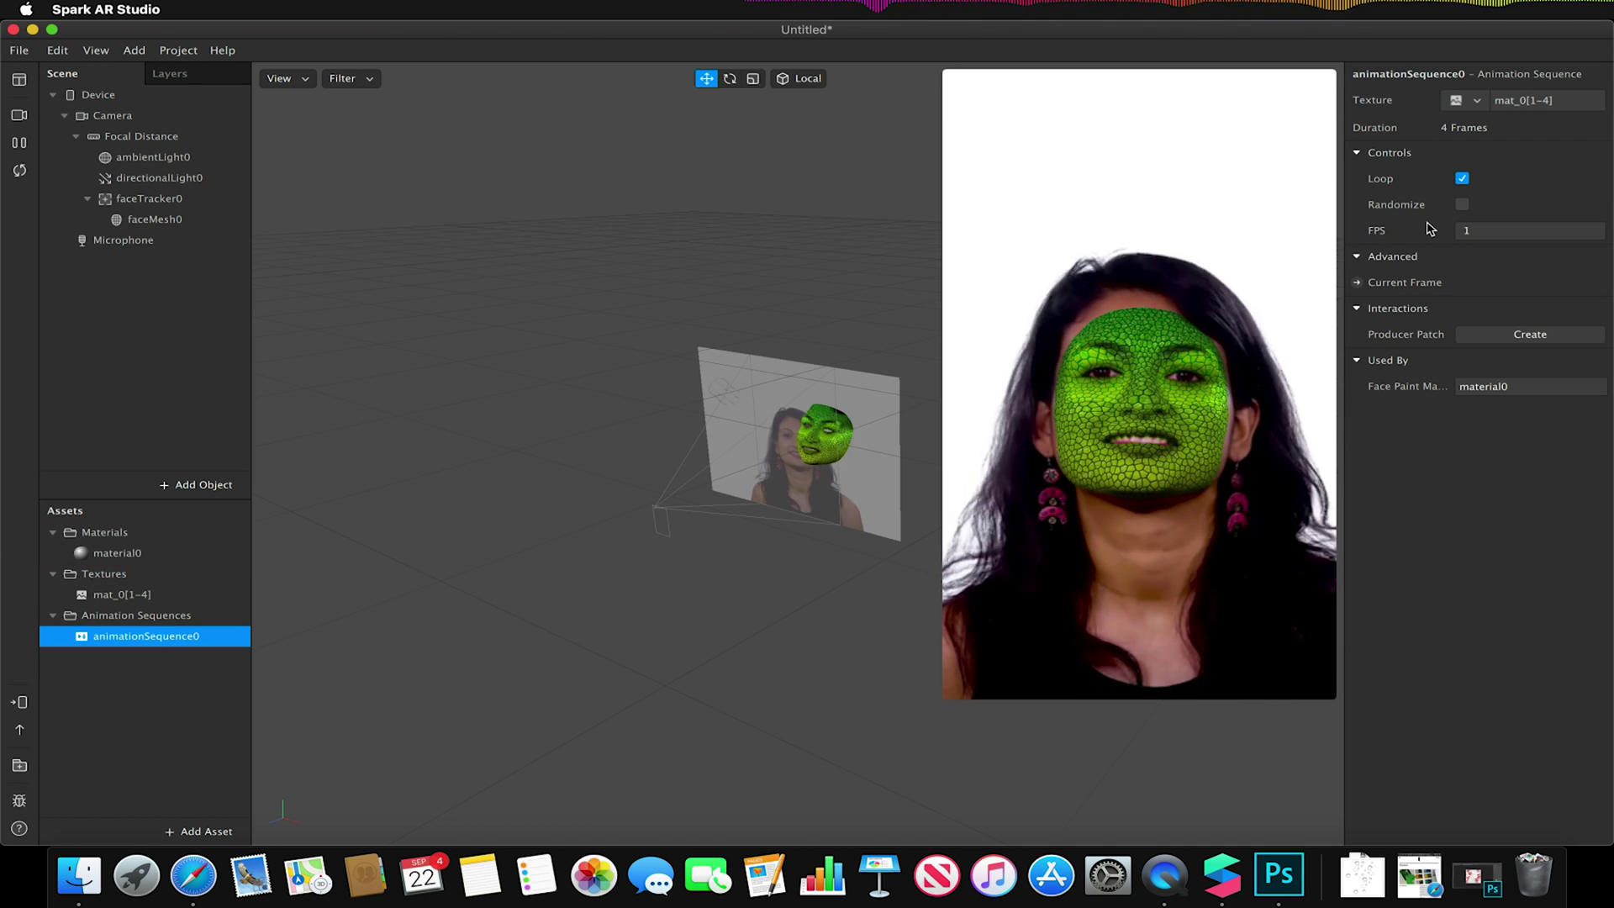
mouse_move(1268, 340)
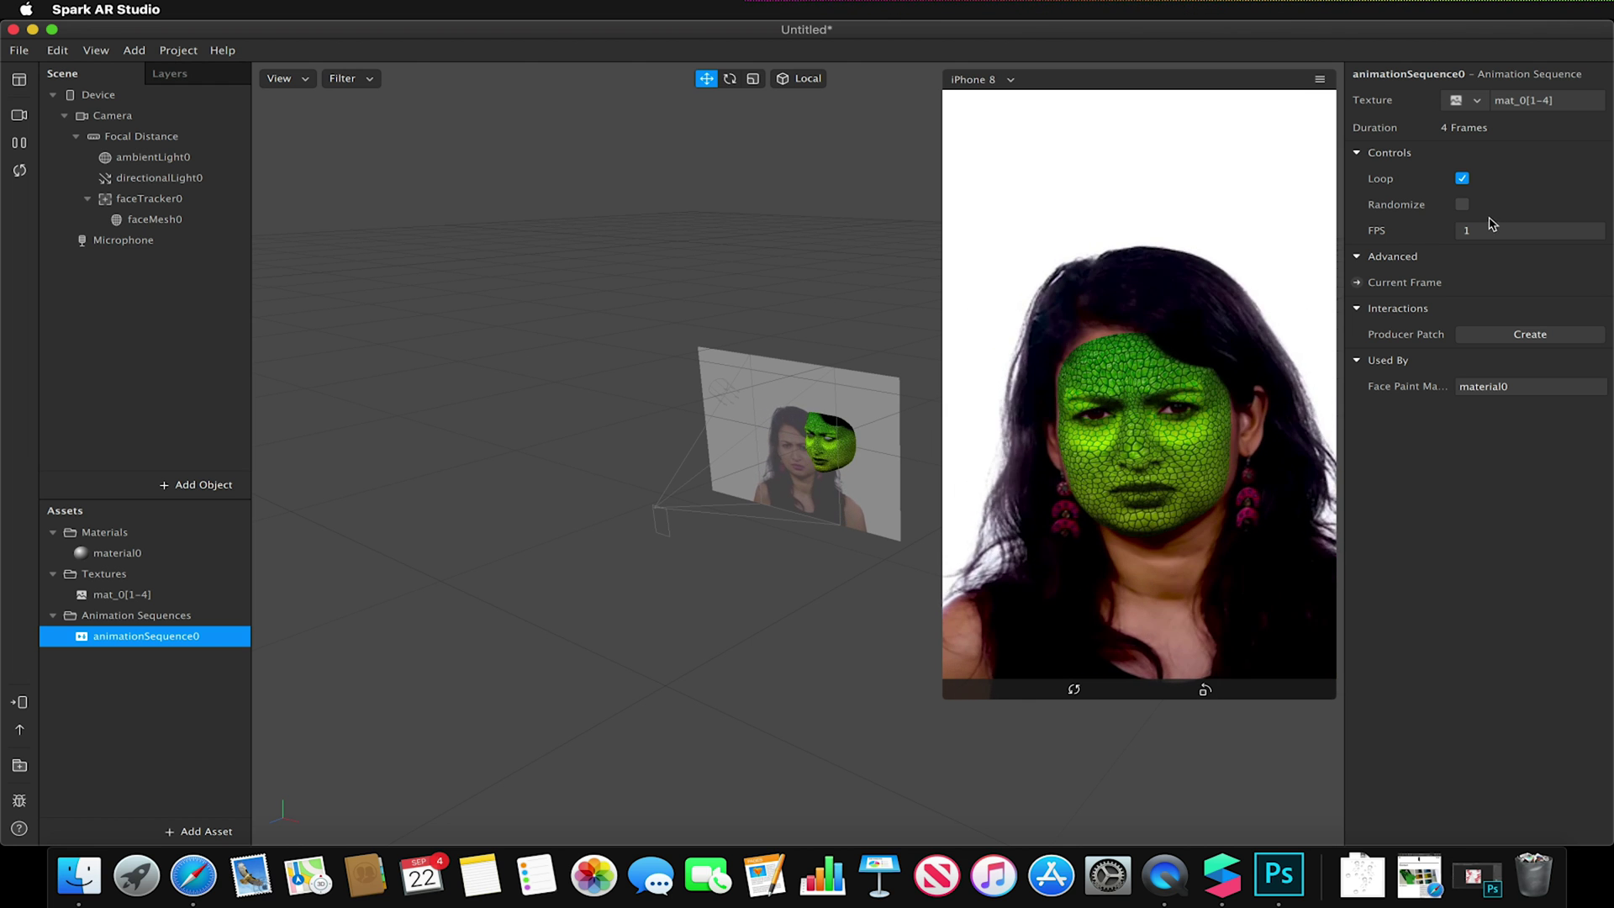
left_click(1462, 178)
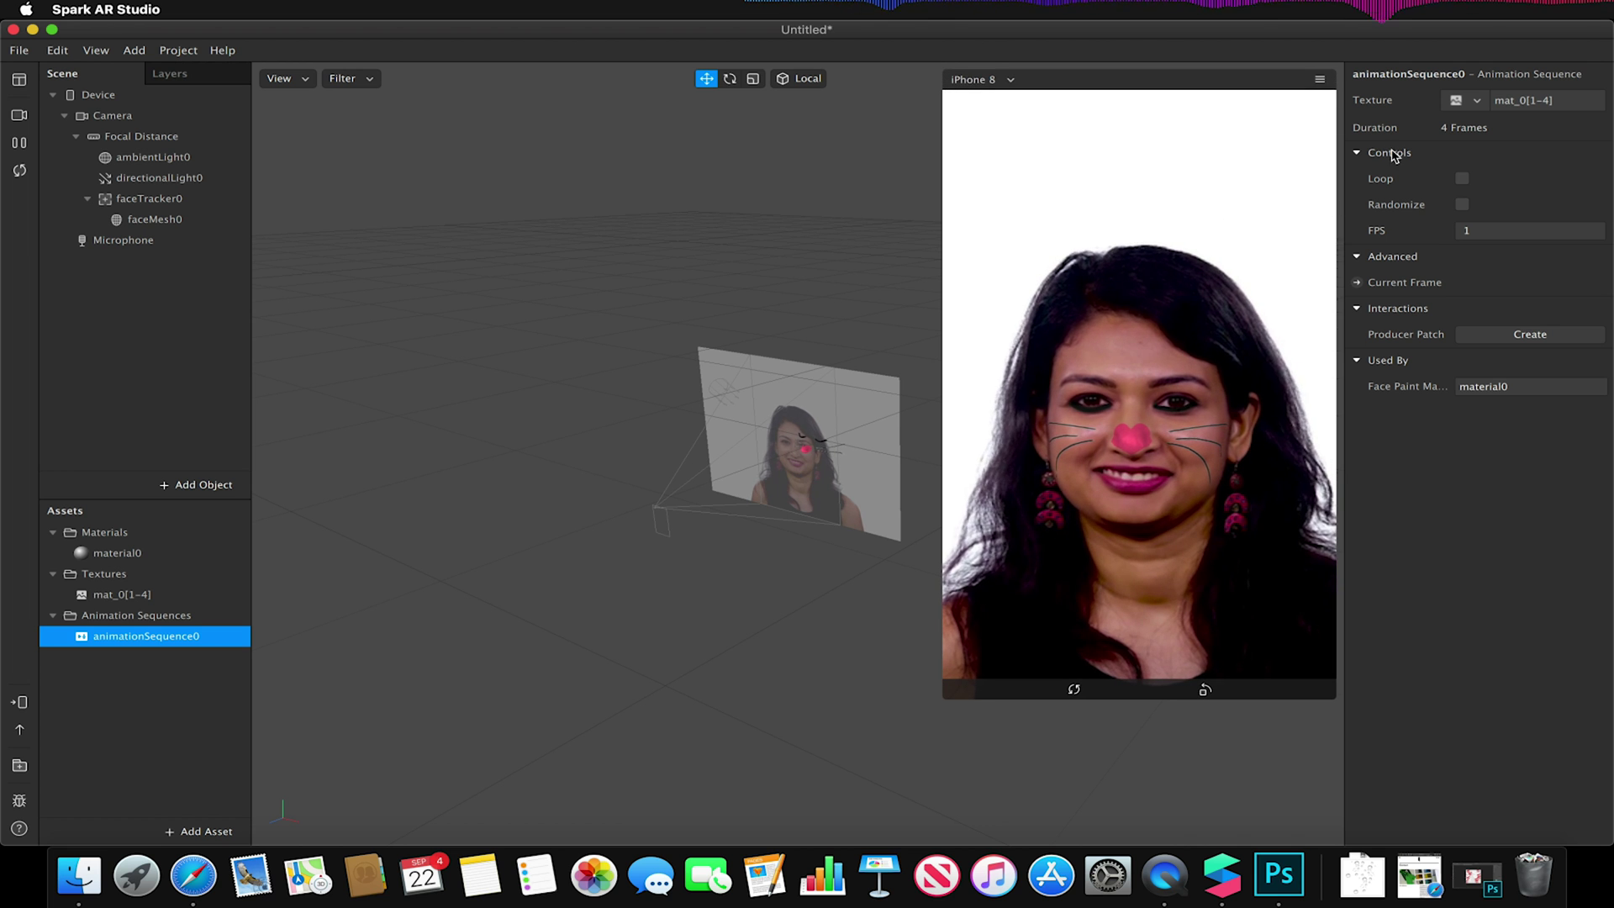
left_click(1462, 178)
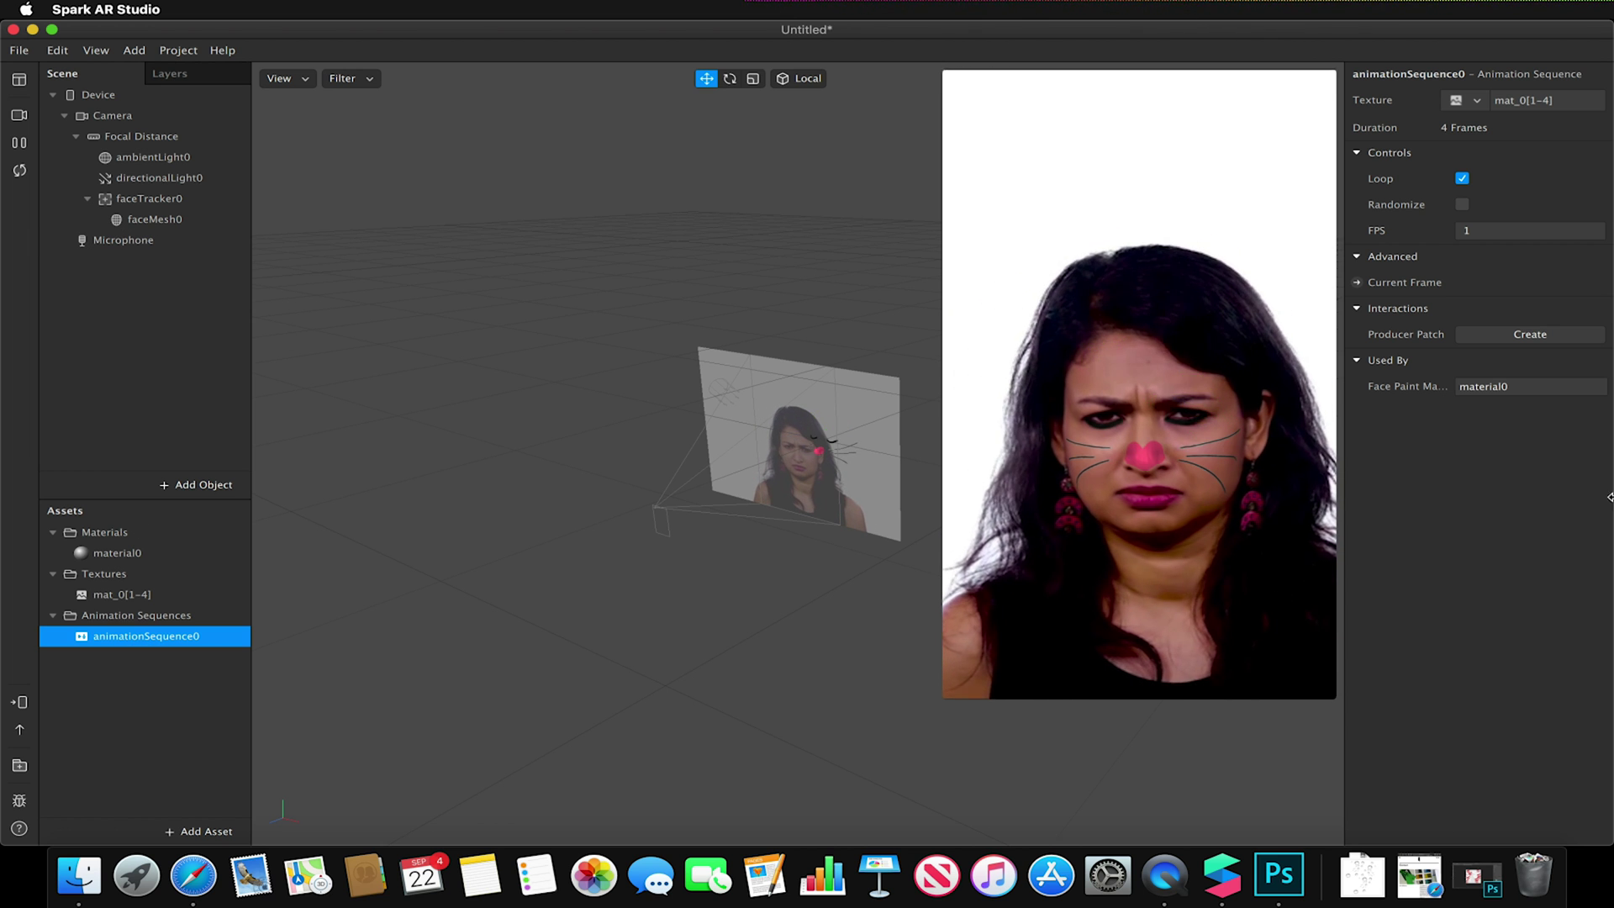
Create an animationSequence0 Current Frame patch and shrink the simulator to make room
left_click(1357, 283)
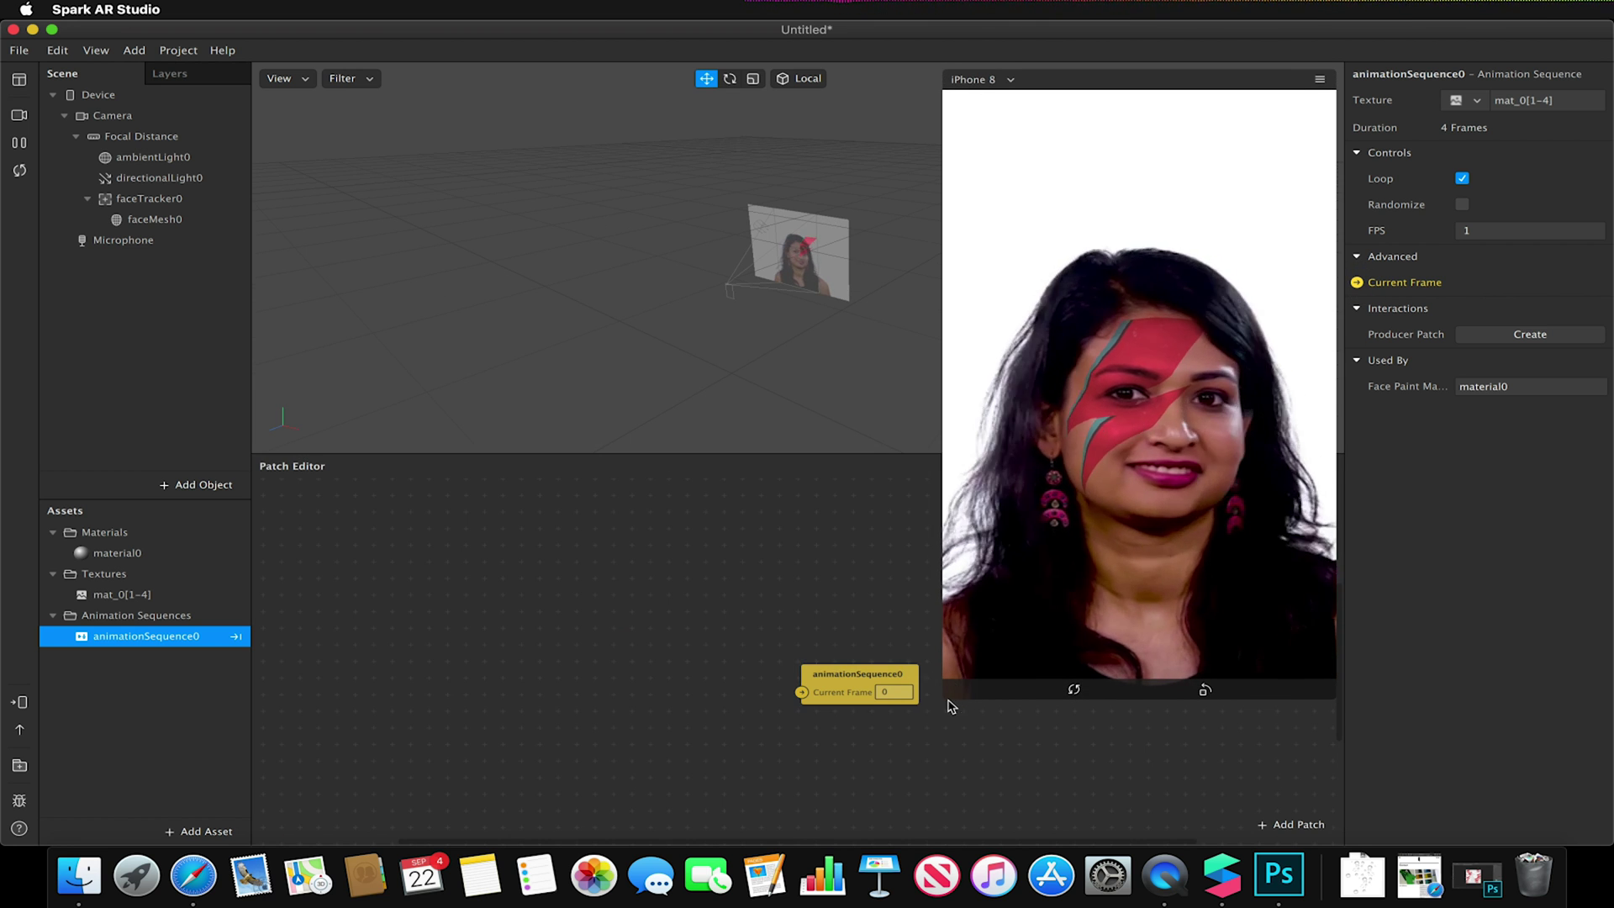
left_click_drag(948, 696, 1110, 429)
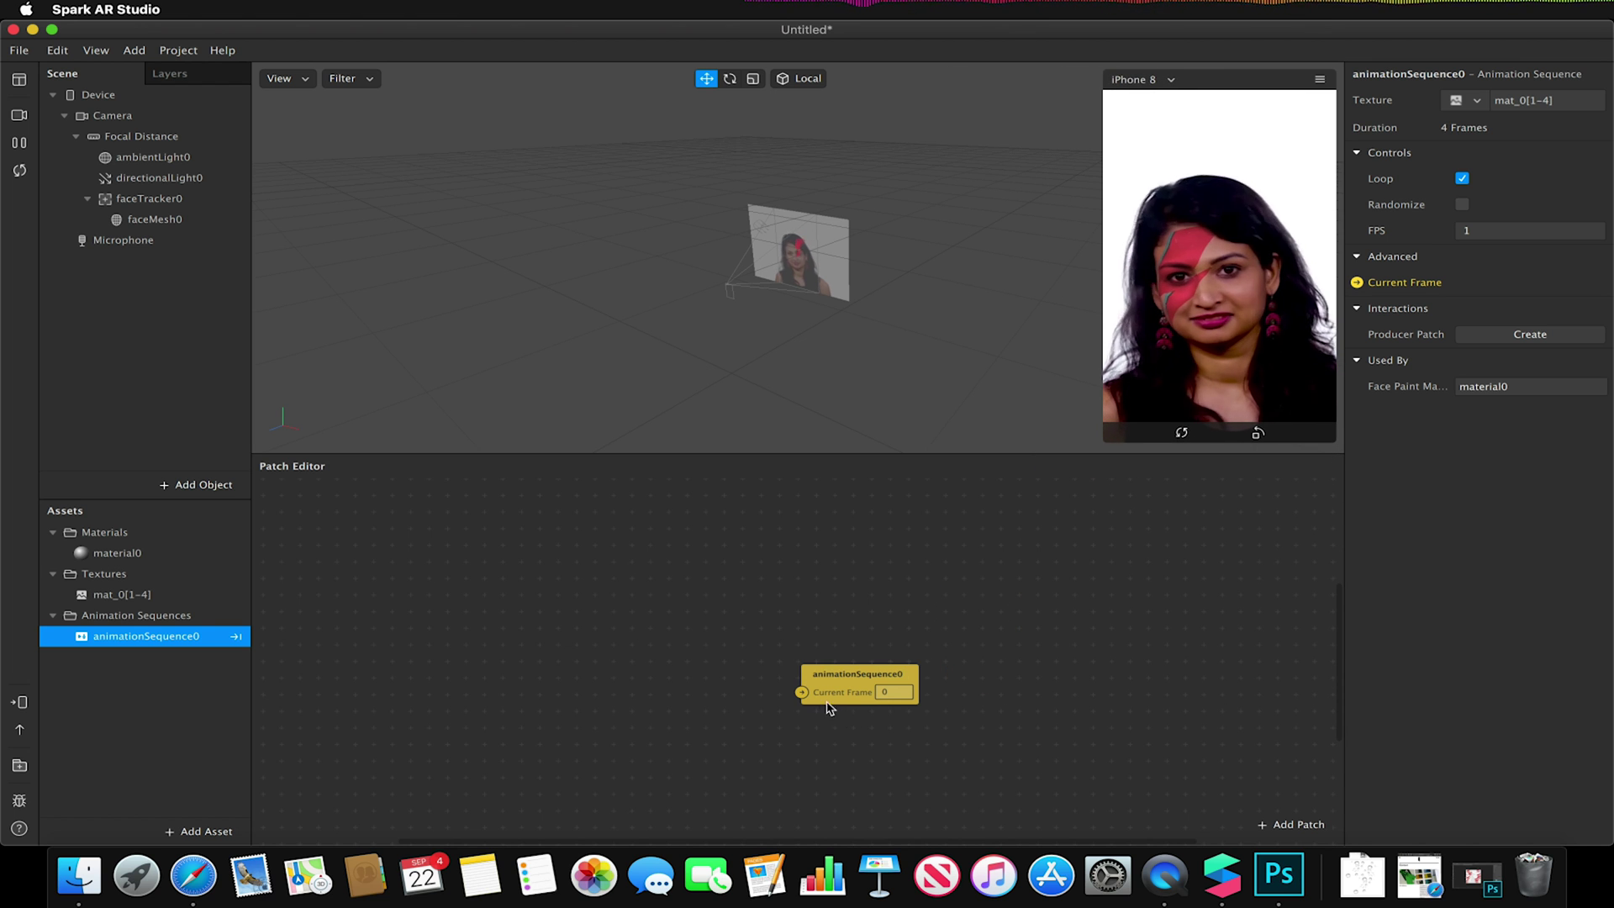
left_click(843, 678)
left_click_drag(843, 678, 1028, 612)
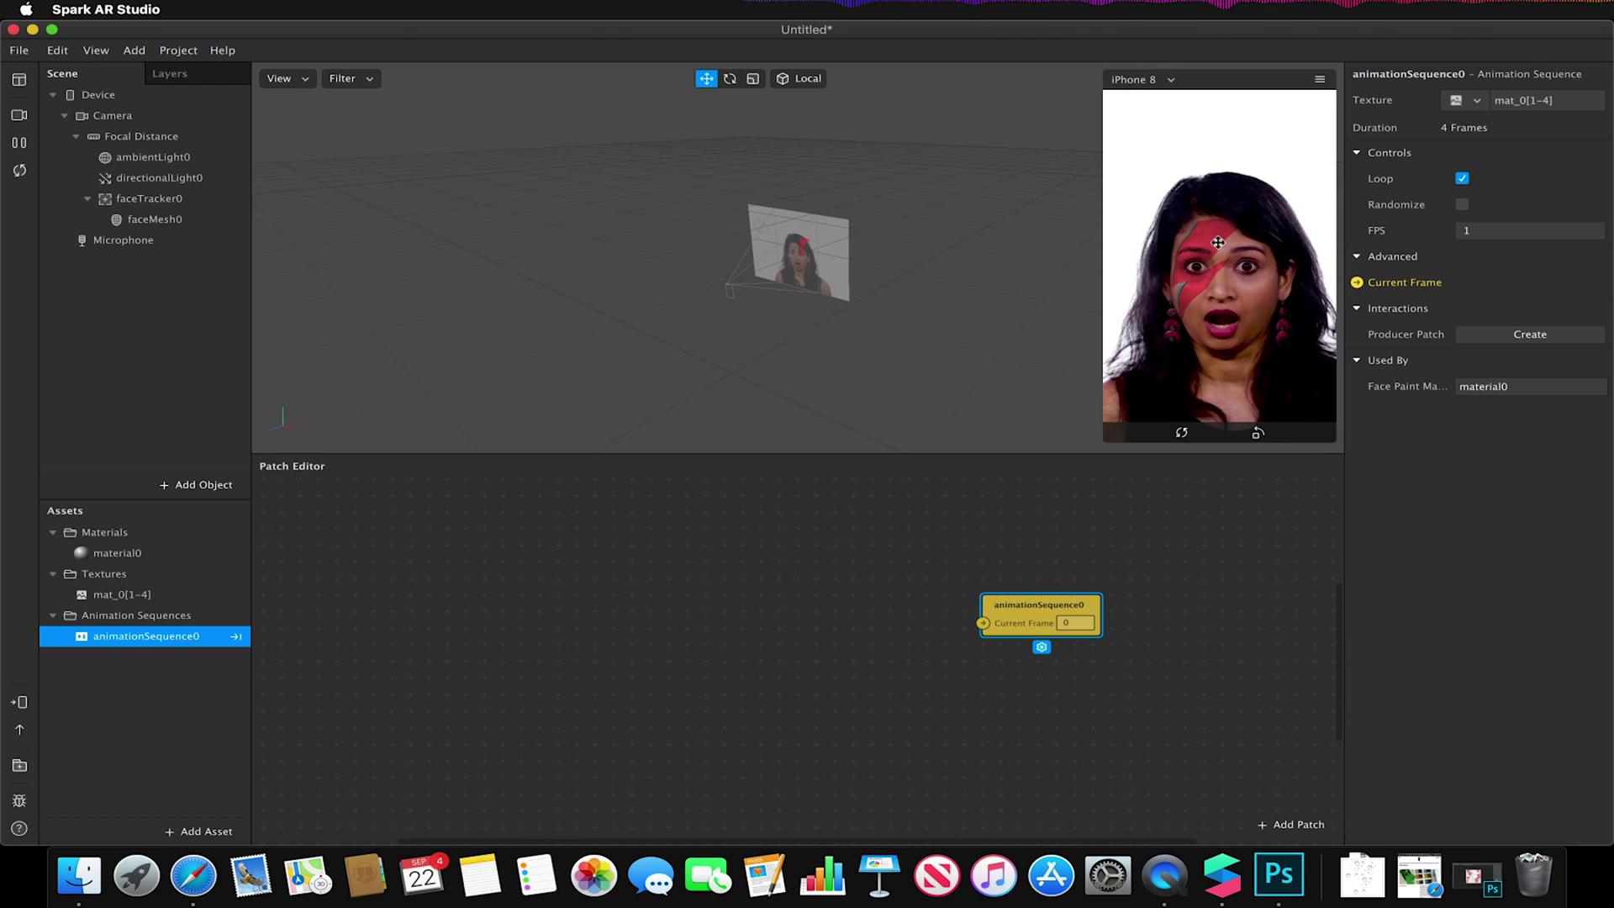
left_click(812, 651)
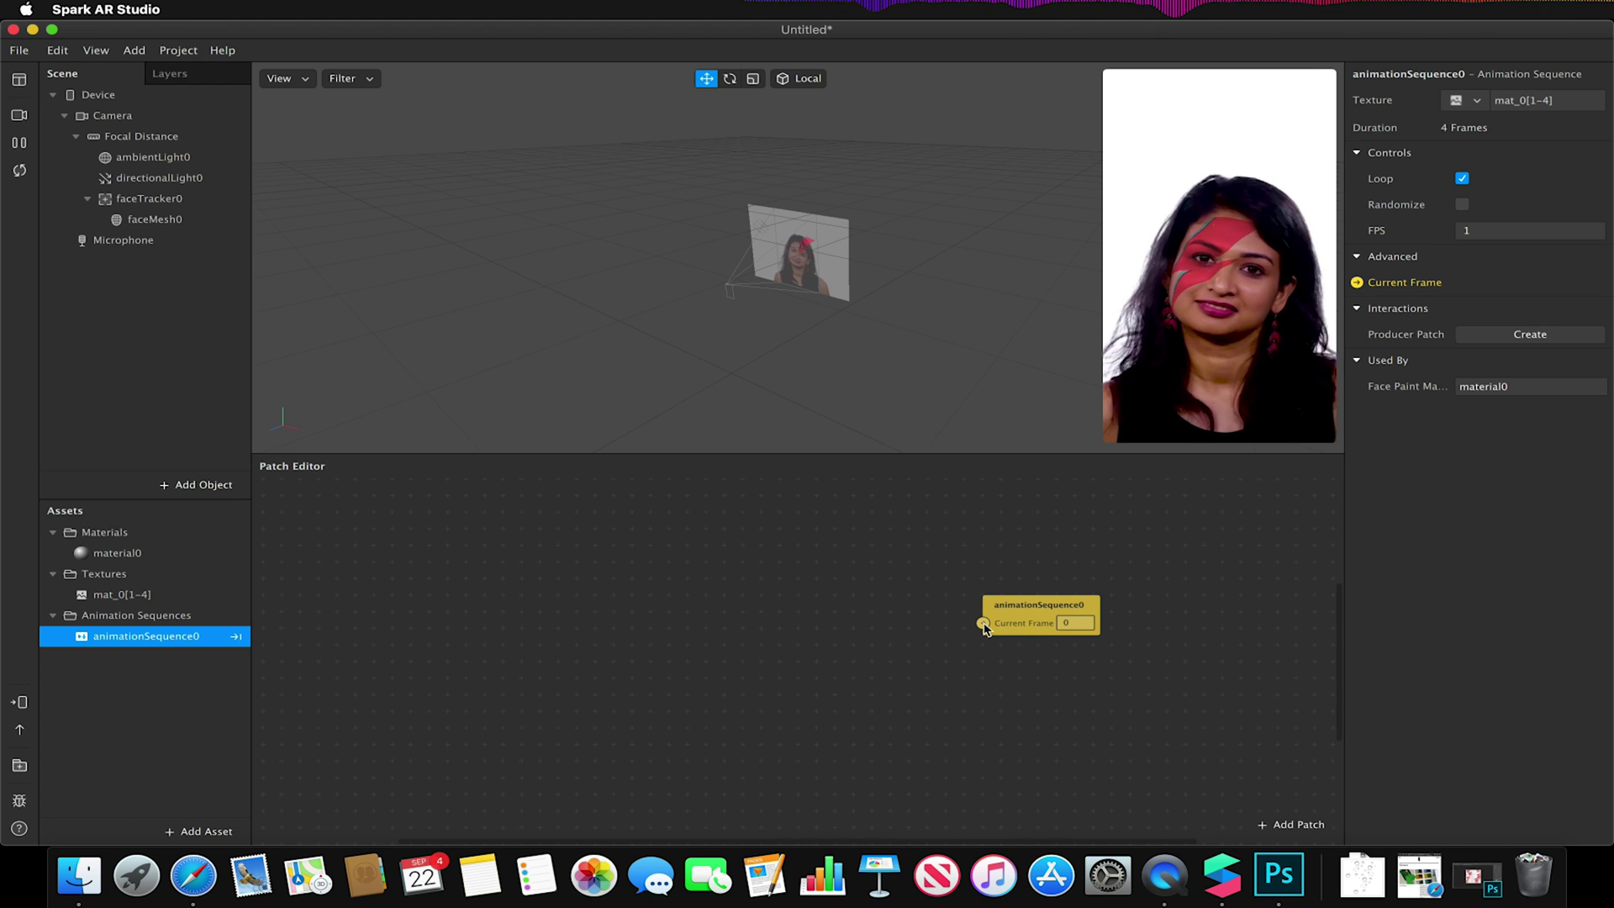
Insert an Interaction > Screen Tap patch into the Patch Editor
double_click(474, 612)
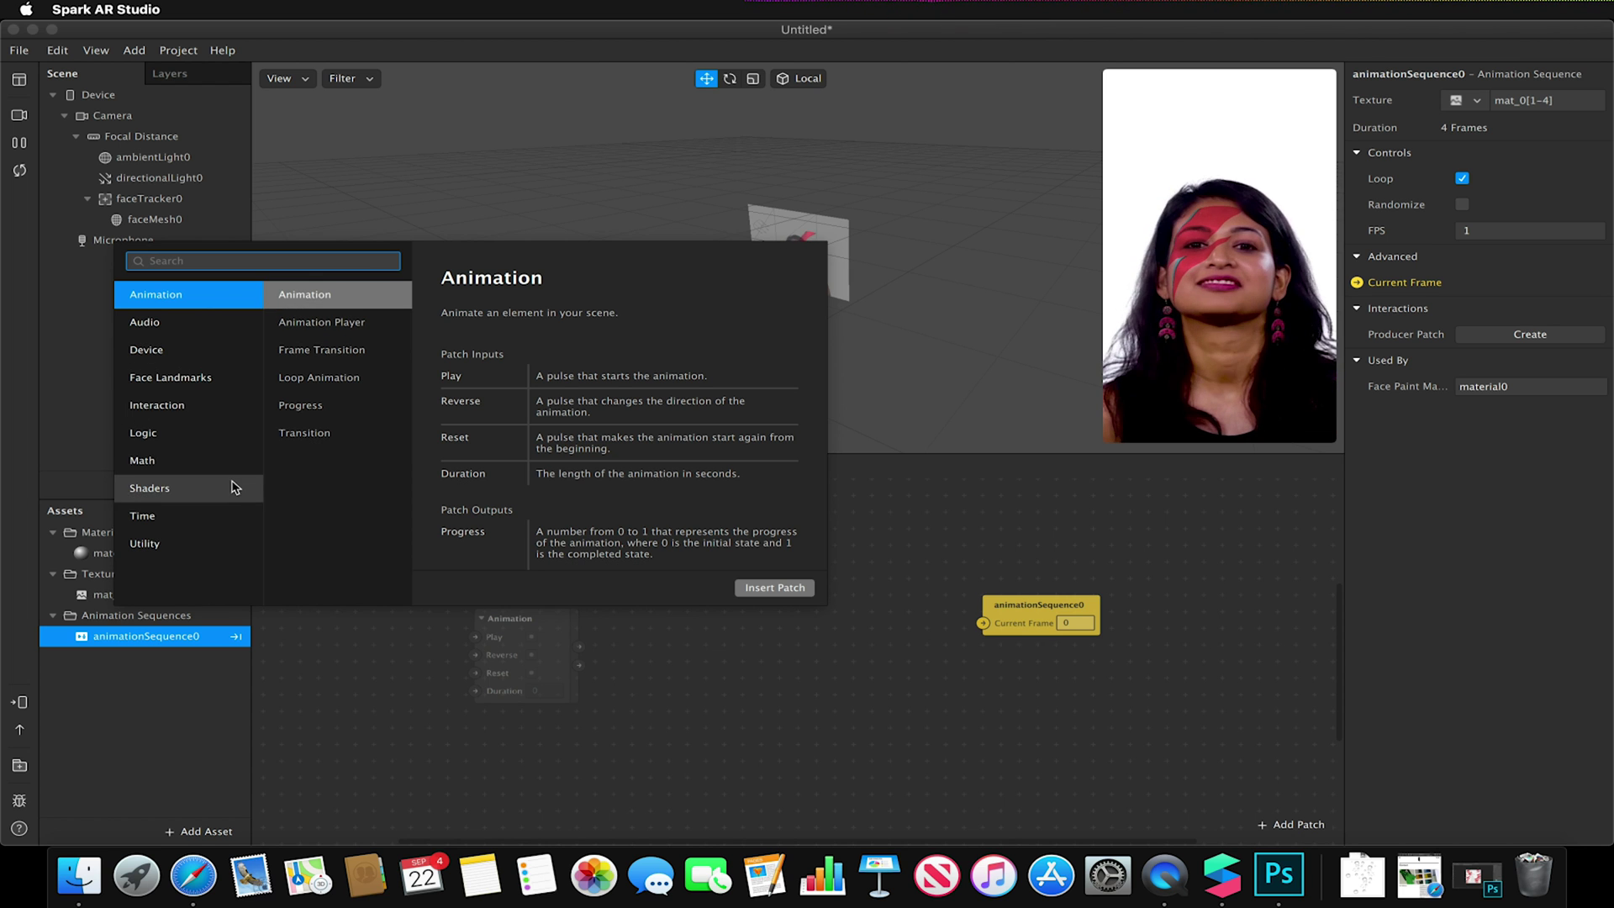
left_click(196, 412)
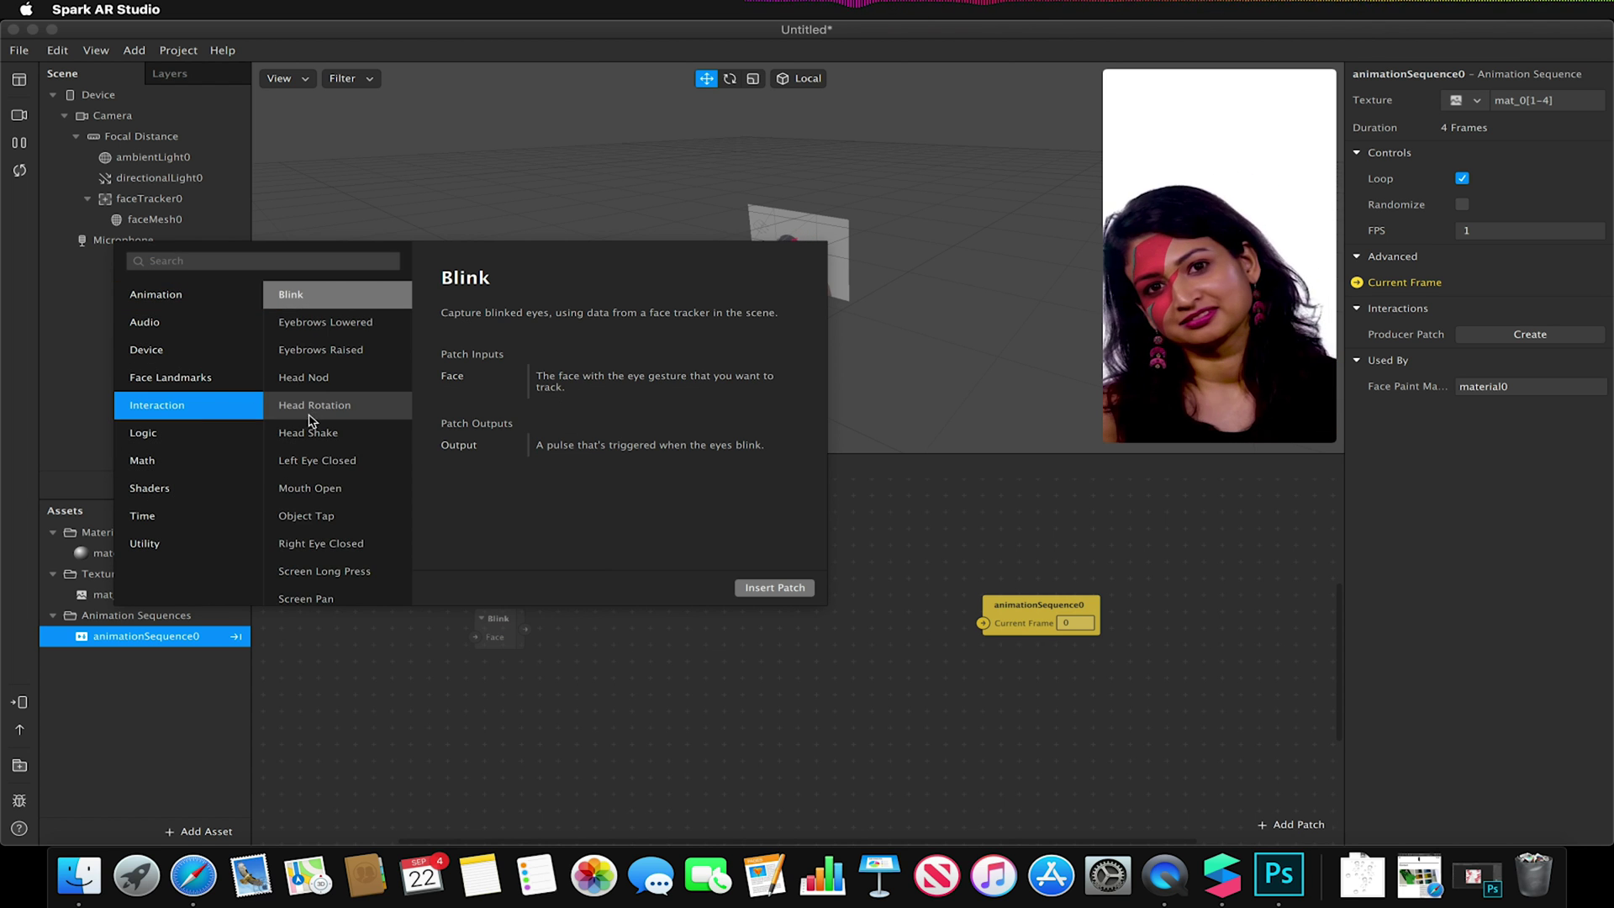
scroll(318, 420, "down", 4)
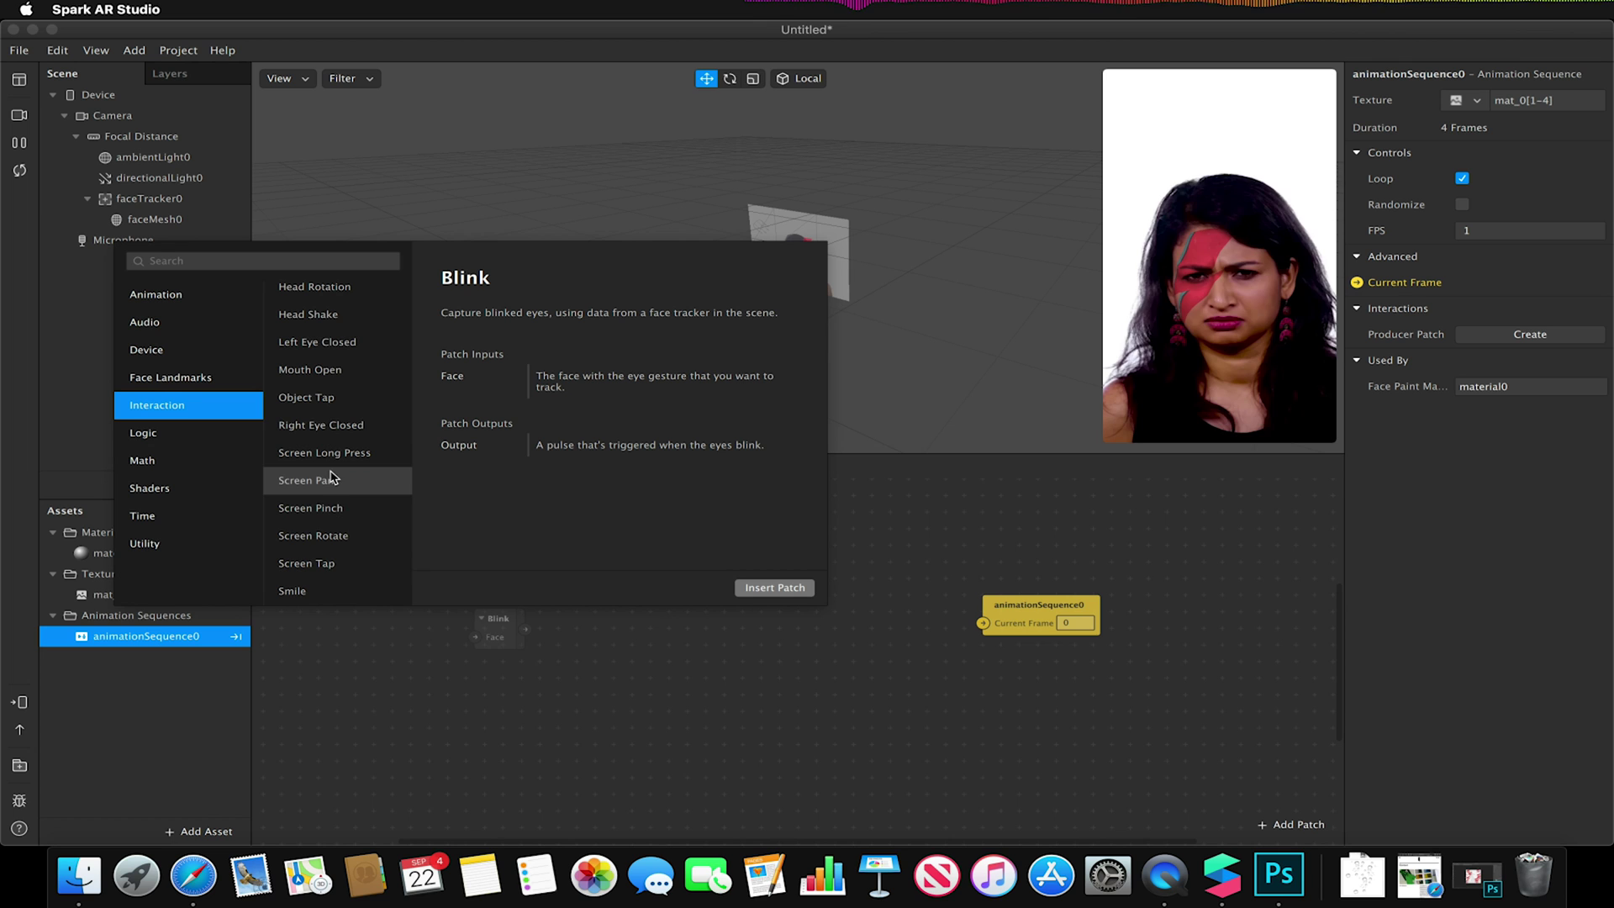
left_click(306, 563)
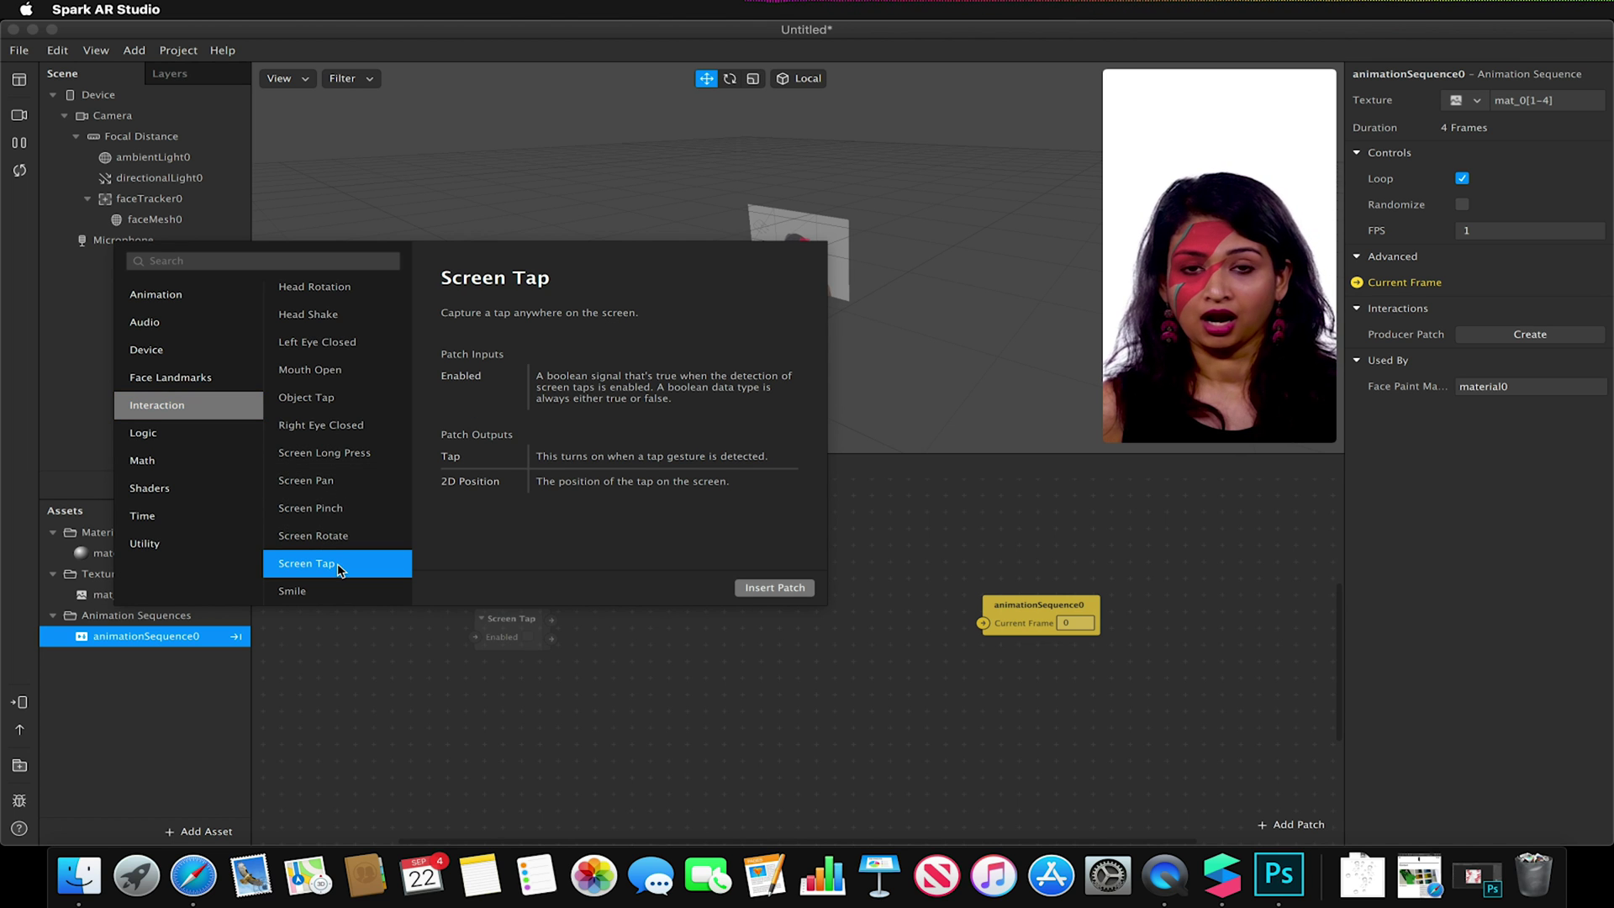
left_click(773, 586)
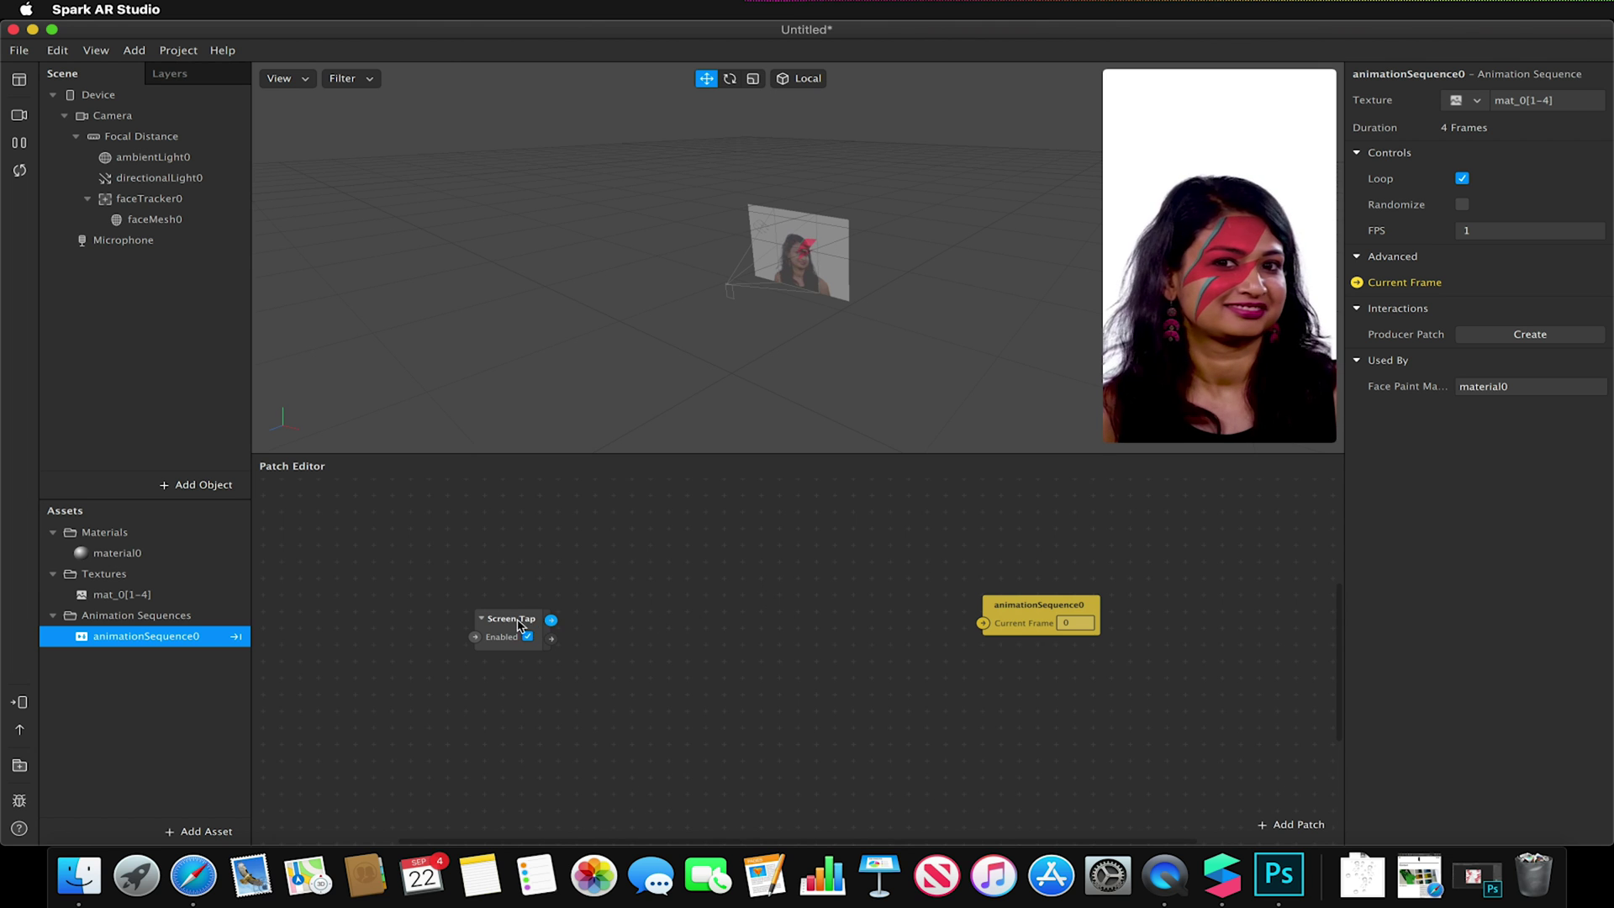
Wire Screen Tap's Tap output into the Increase input of a new Utility Counter patch
left_click_drag(521, 623, 578, 620)
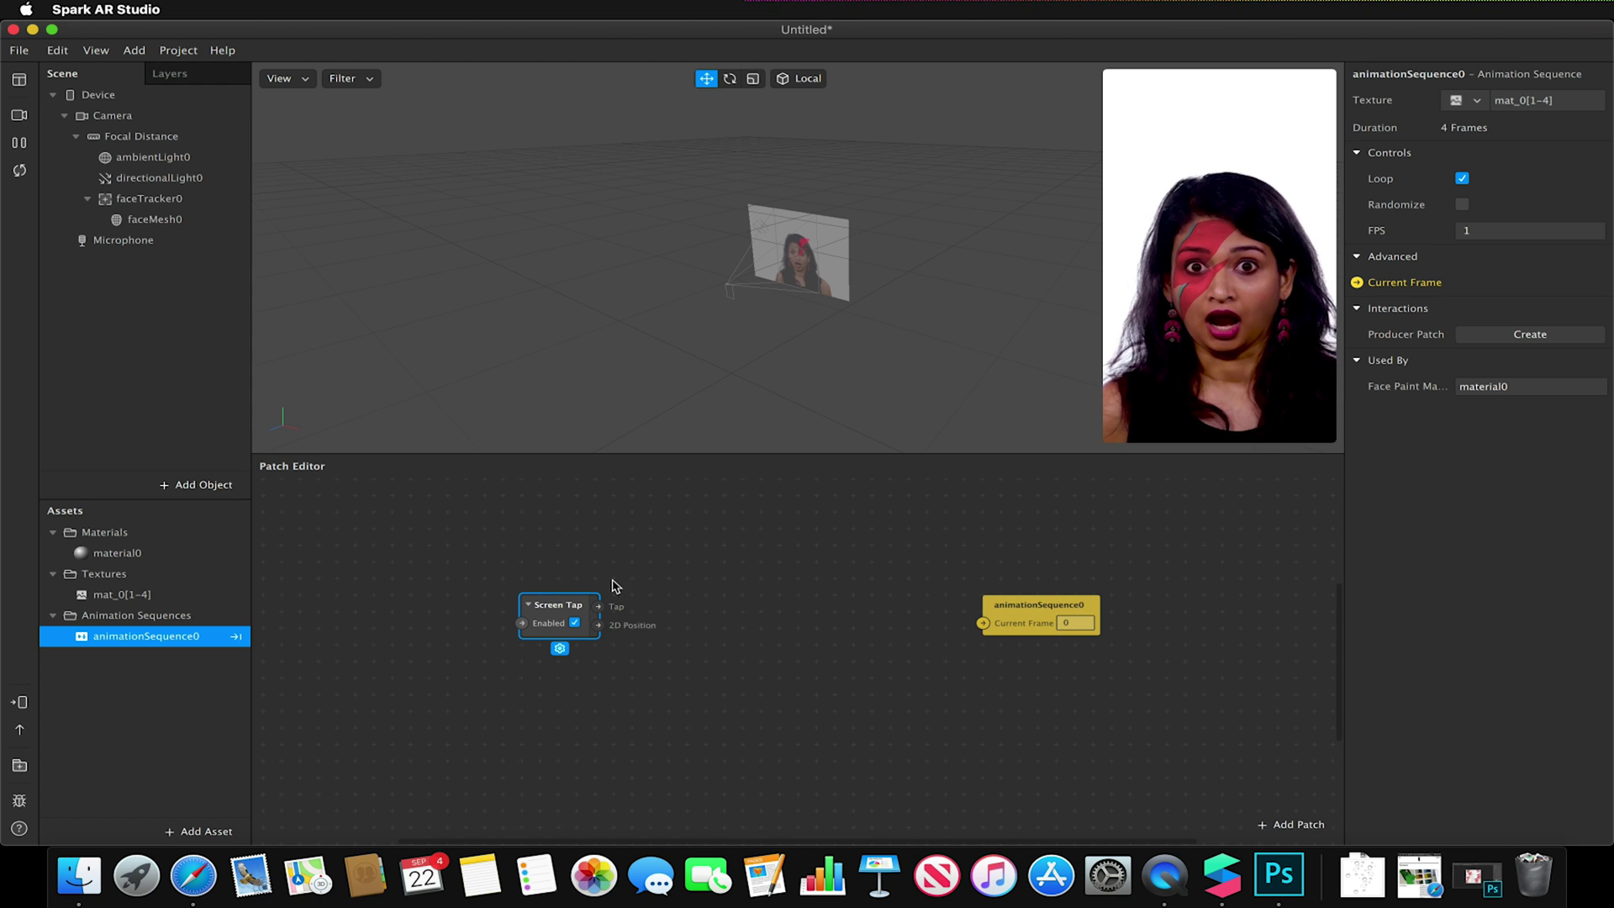
left_click_drag(598, 608, 696, 580)
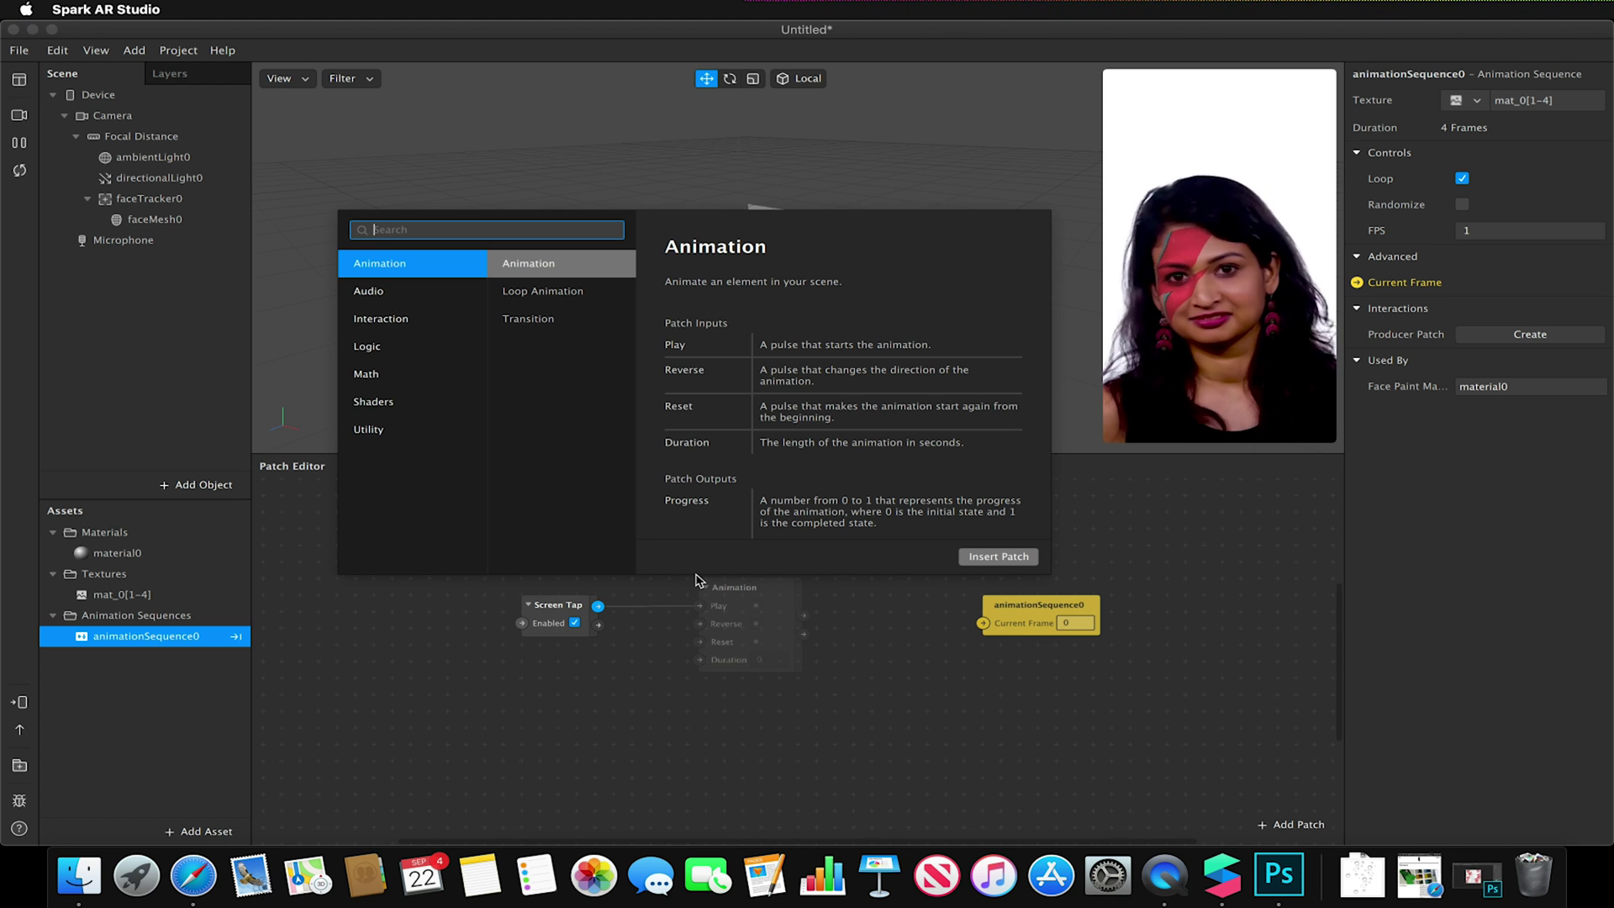
left_click(375, 432)
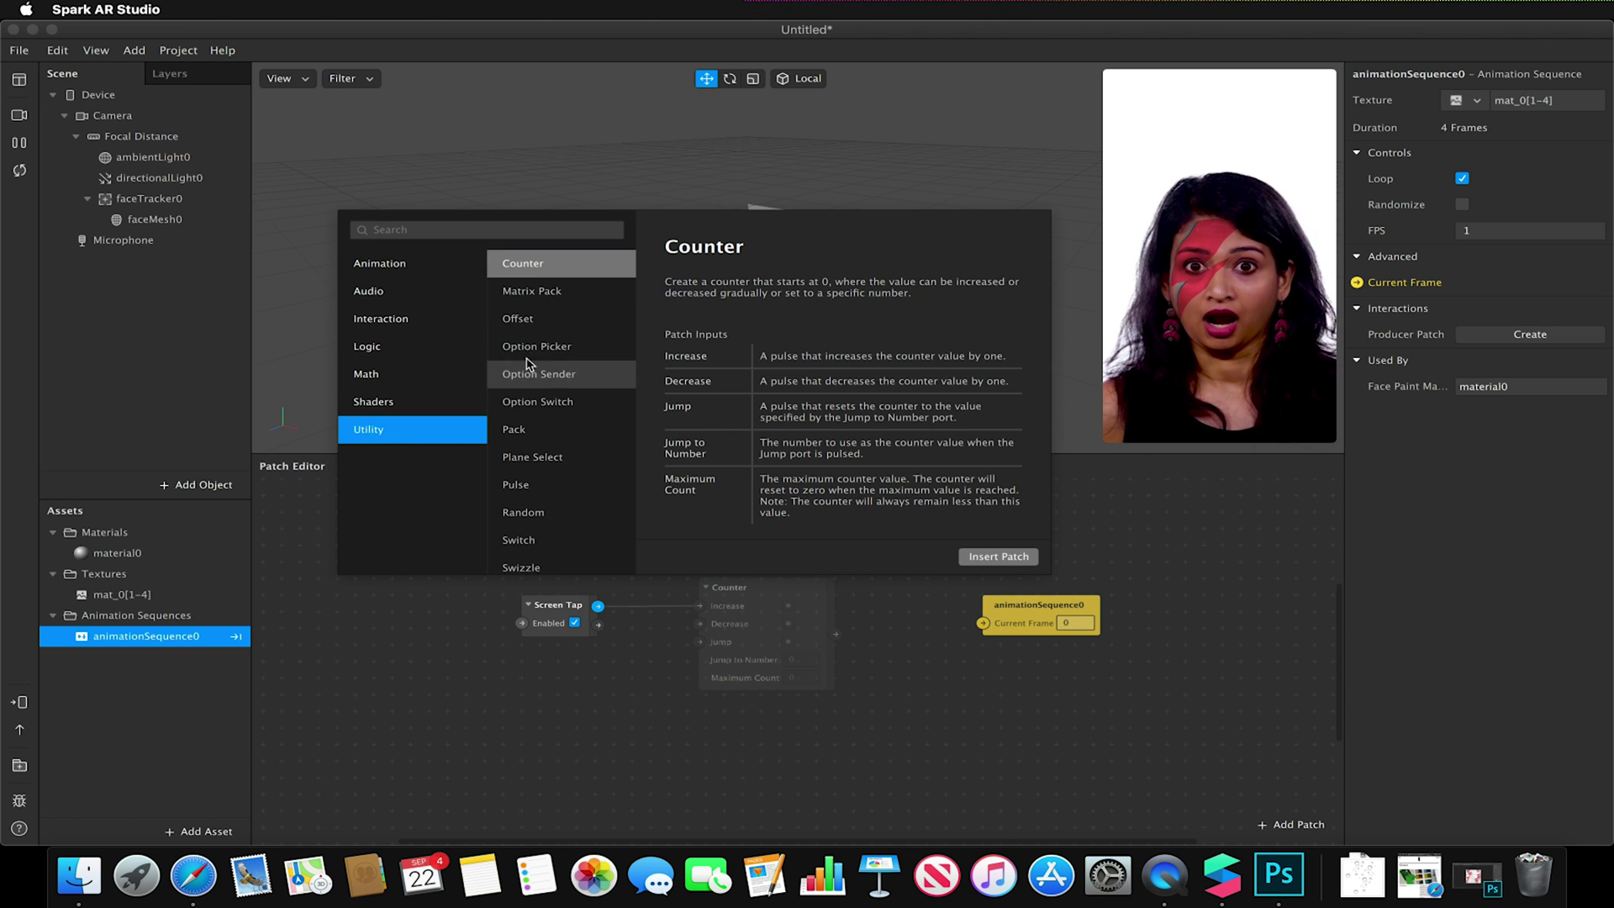
left_click(988, 557)
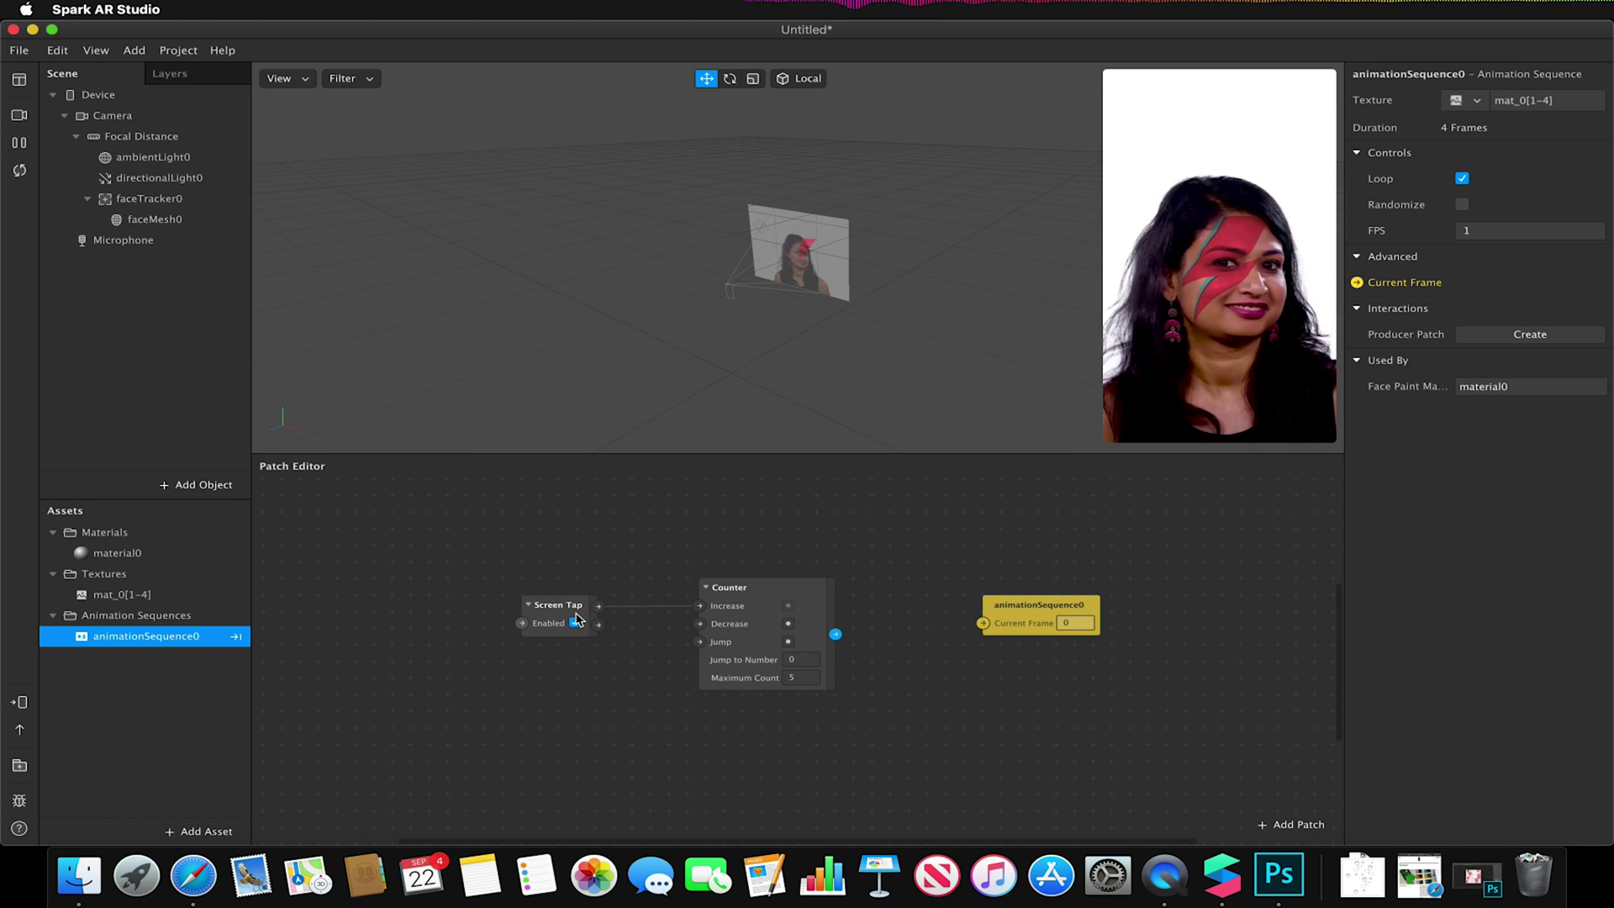
Set the Counter's Maximum Count to 4 and connect its output to Current Frame
left_click(796, 677)
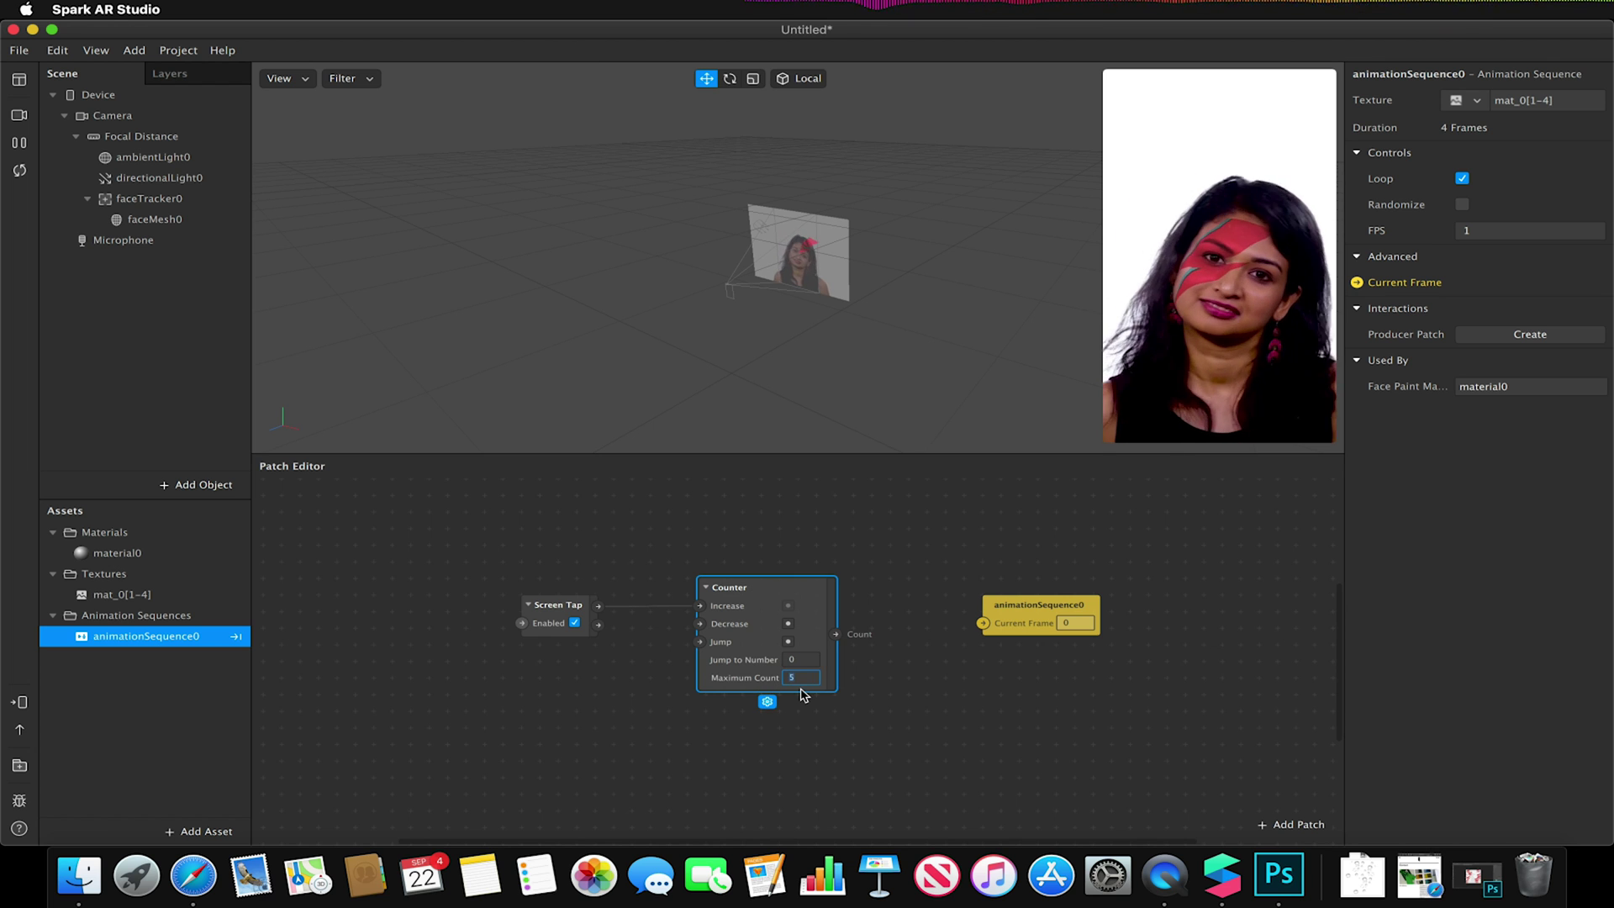
type("4")
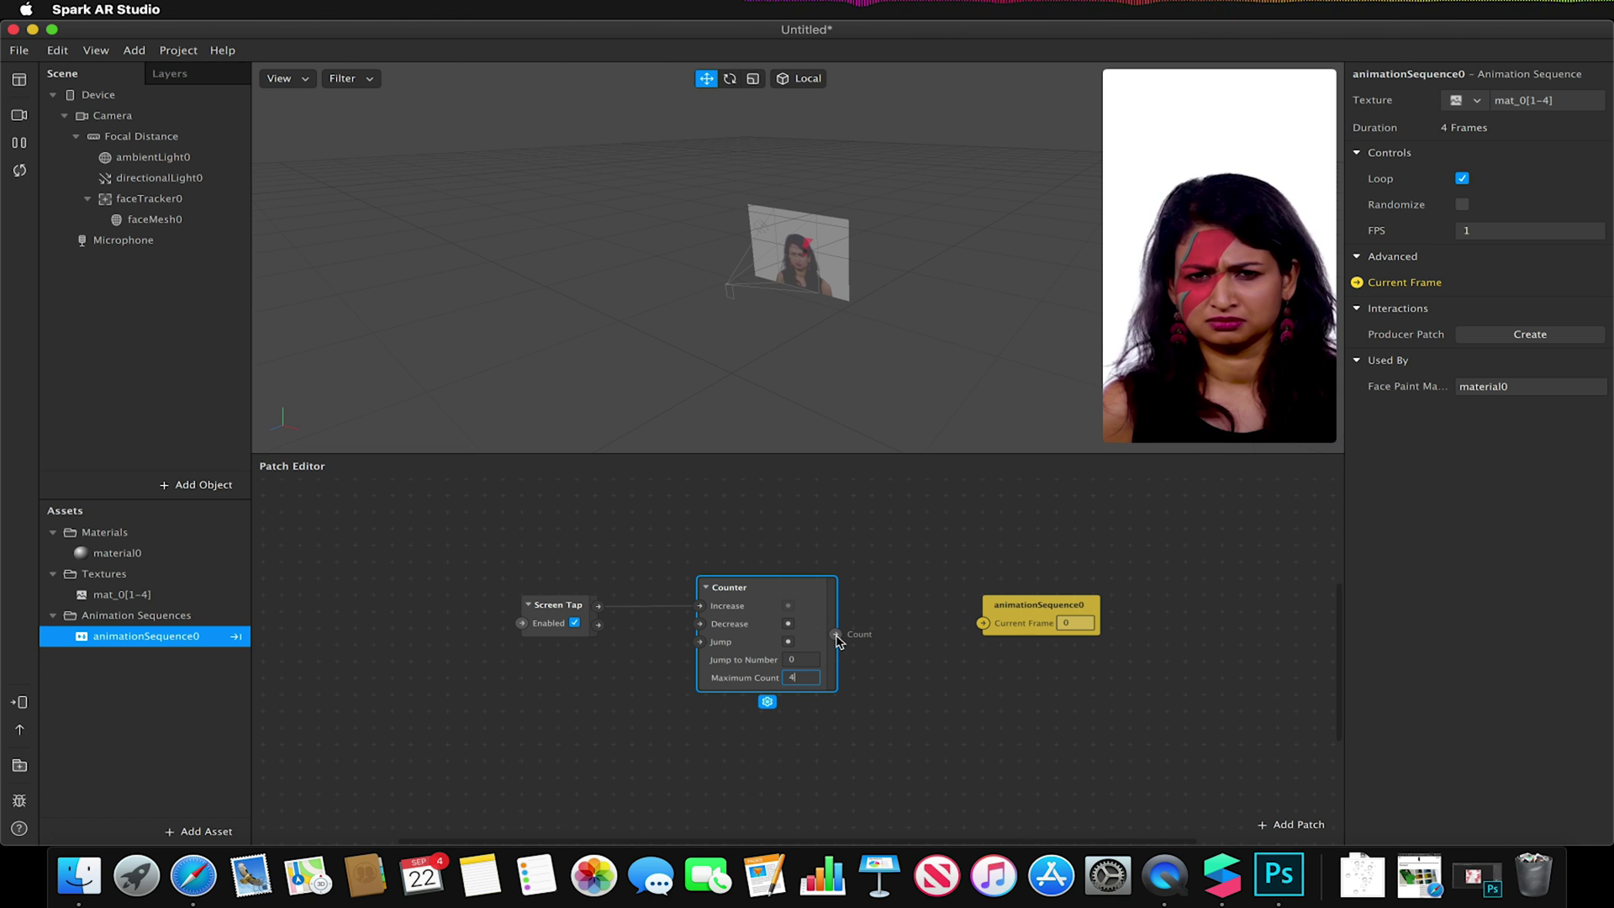
left_click_drag(836, 635, 985, 625)
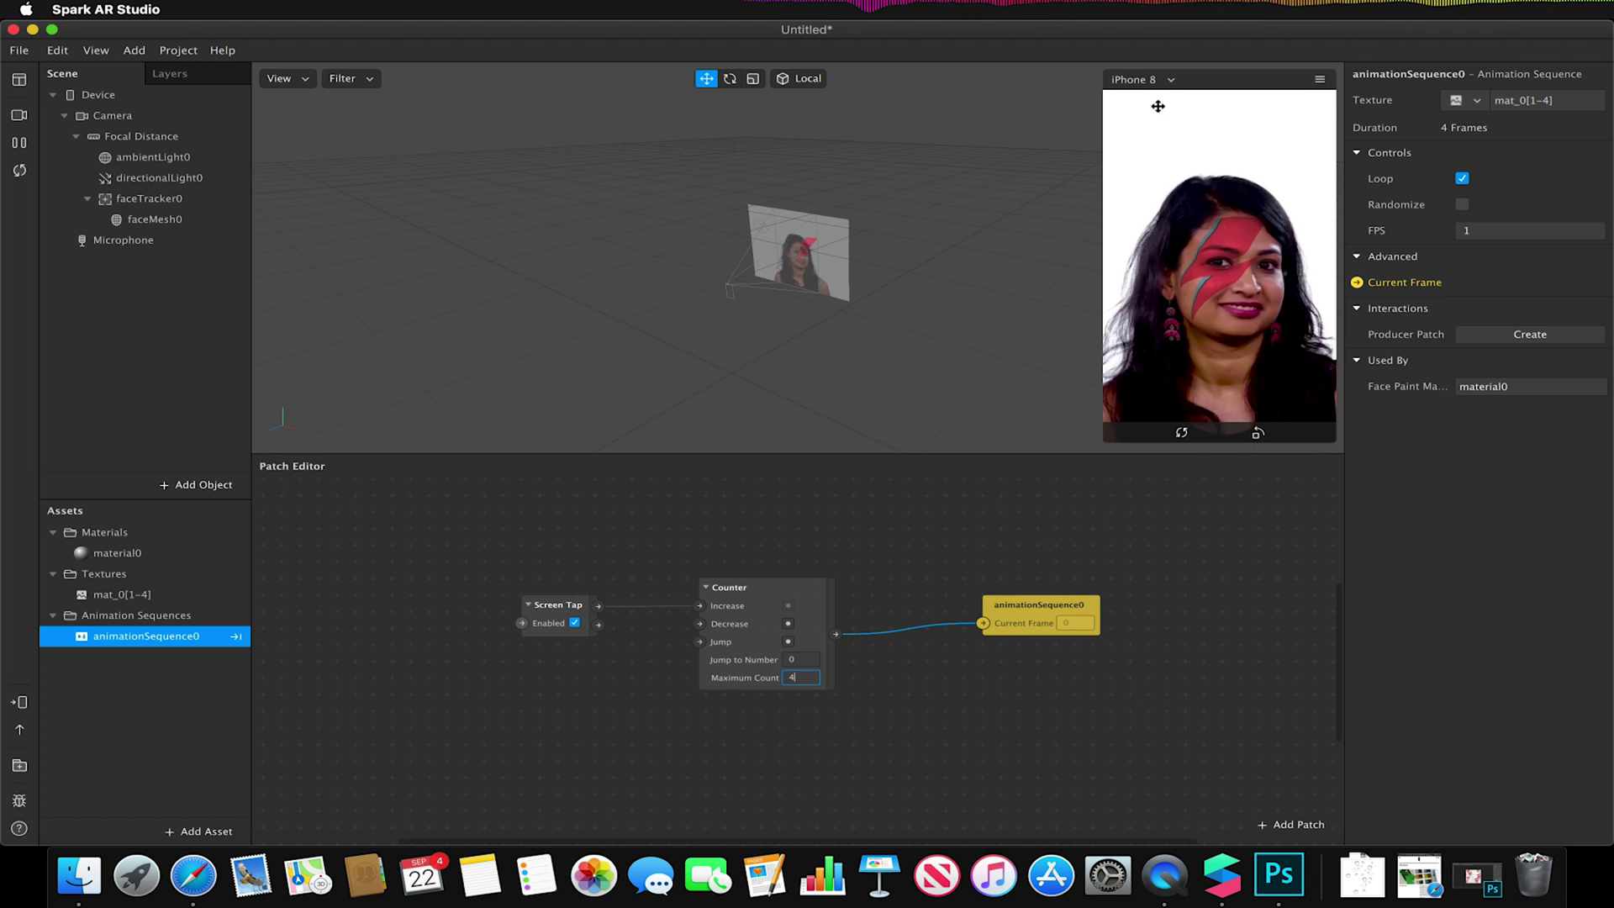
Enable Simulate Touch and tap the preview twice to step through the face paint frames
left_click(1320, 83)
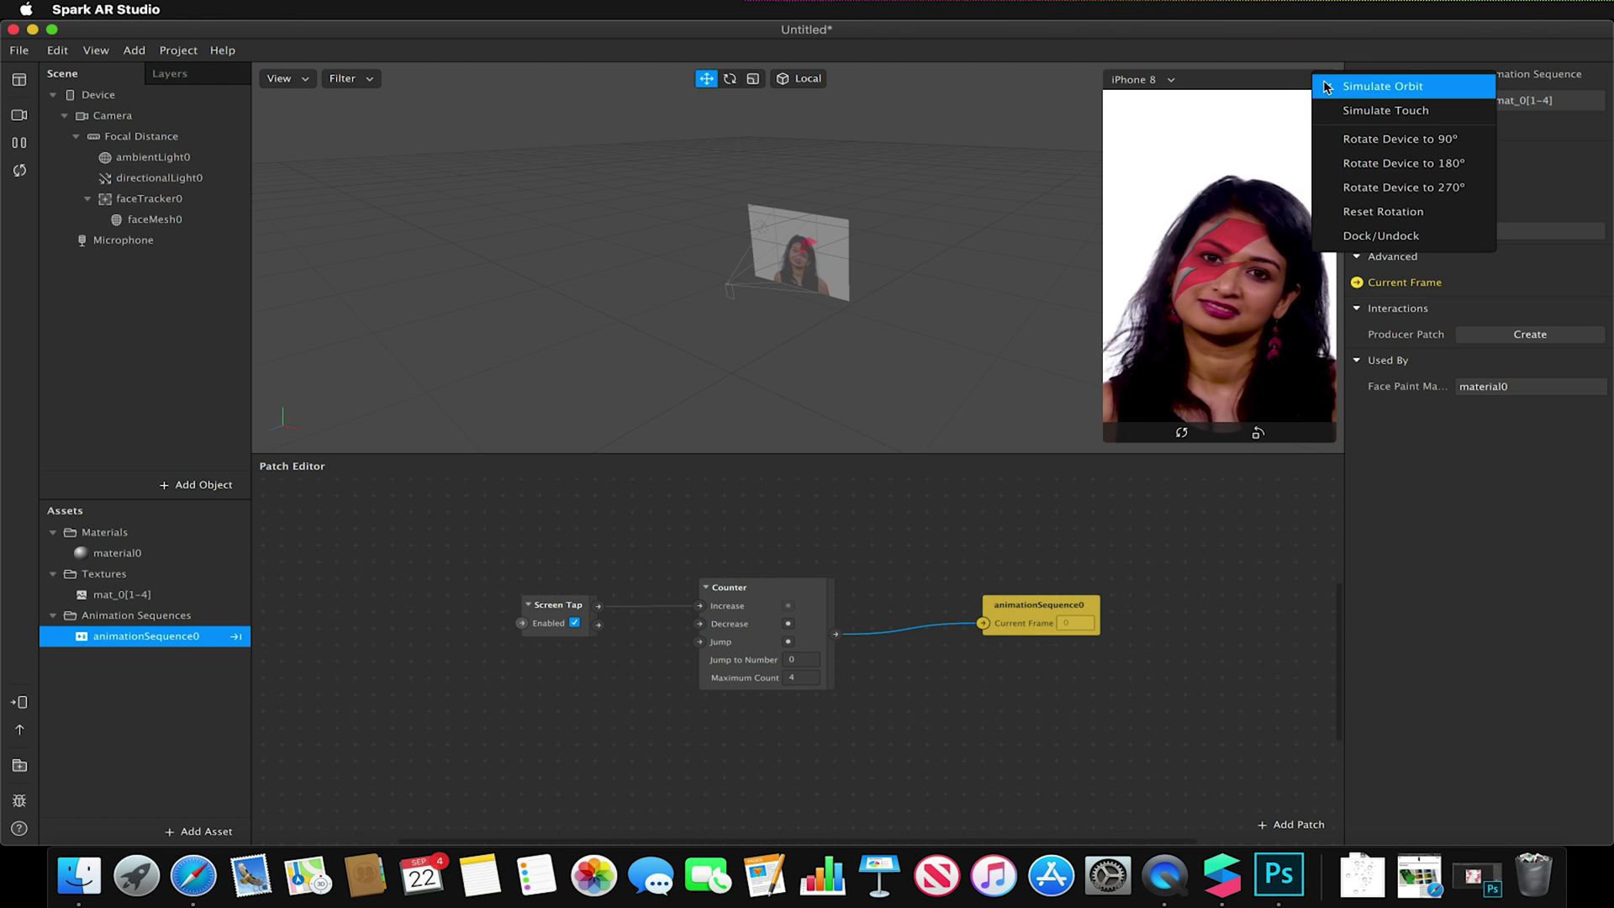
left_click(1364, 112)
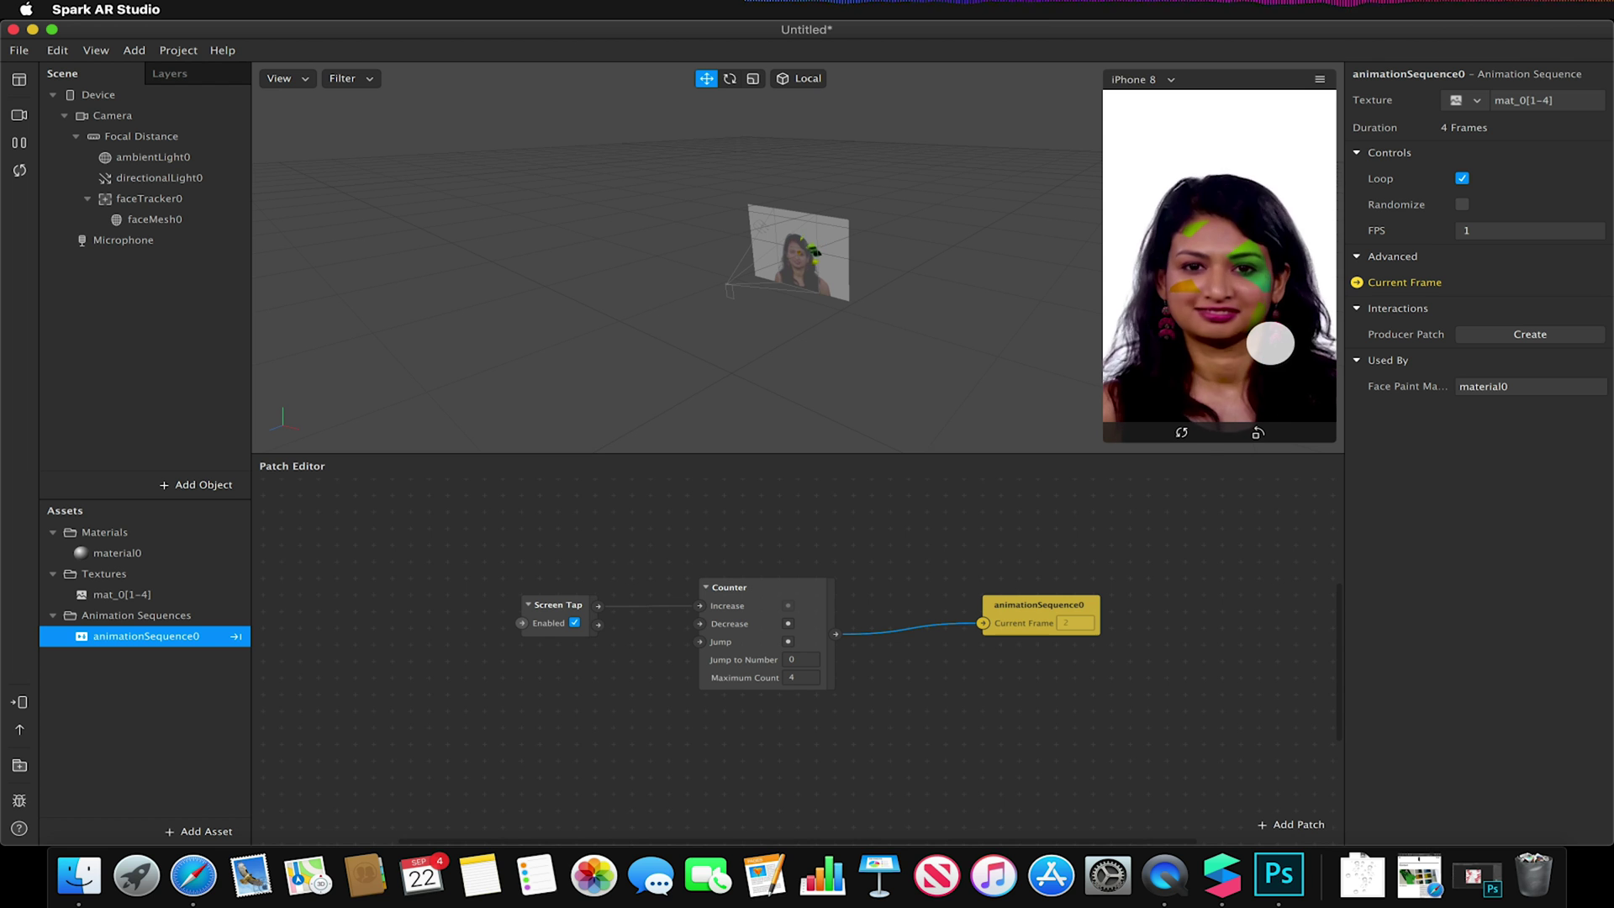
left_click(1270, 343)
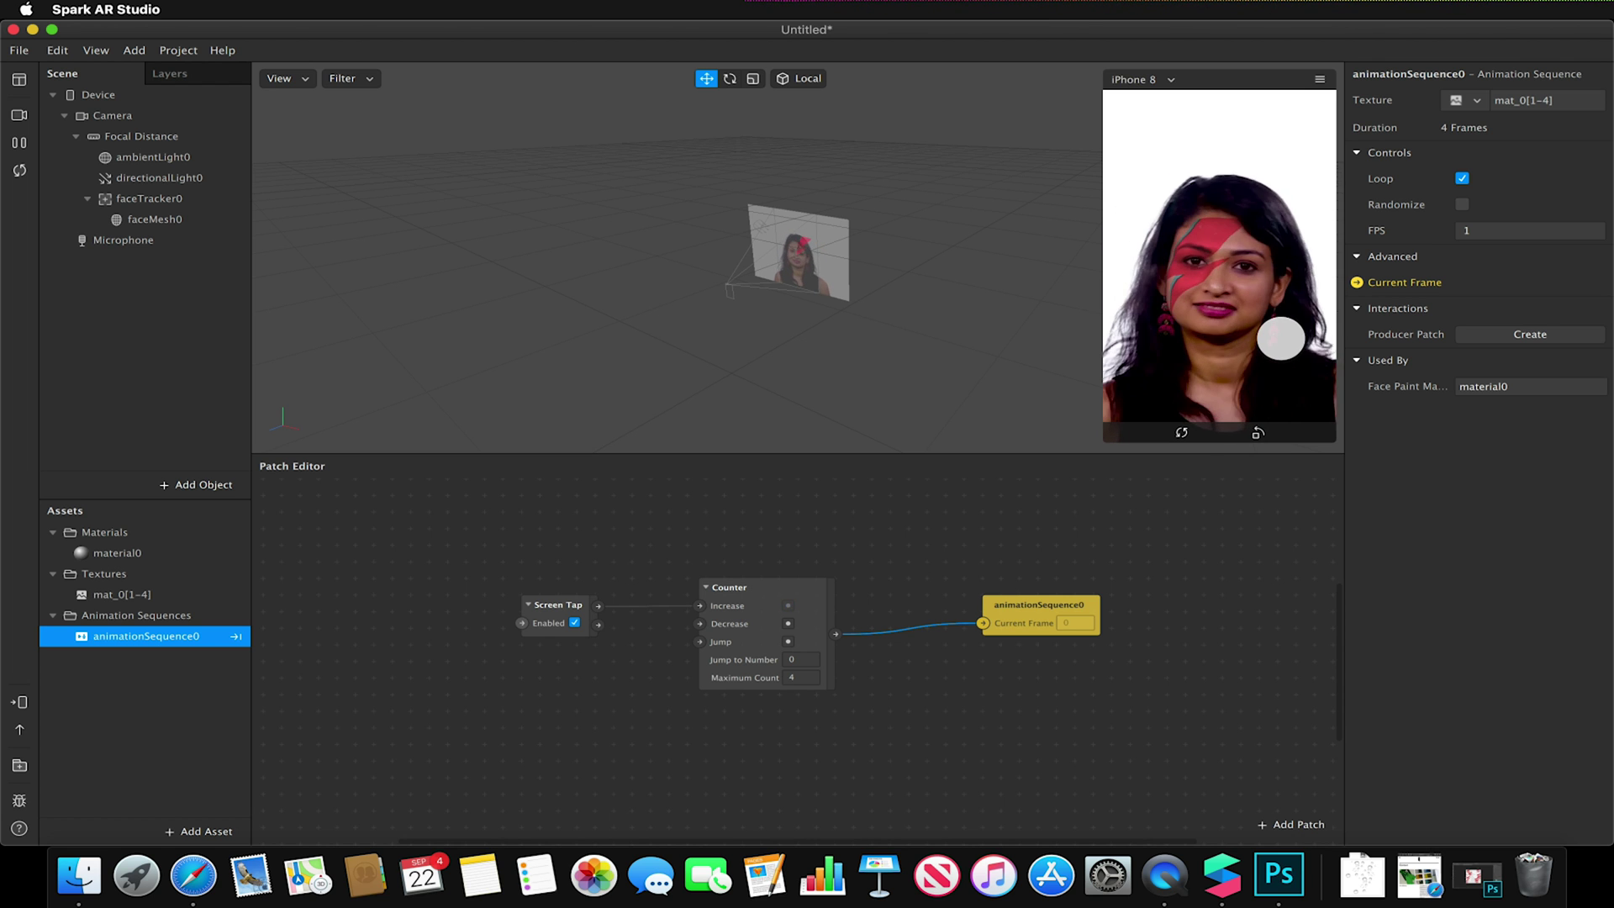
left_click(1281, 338)
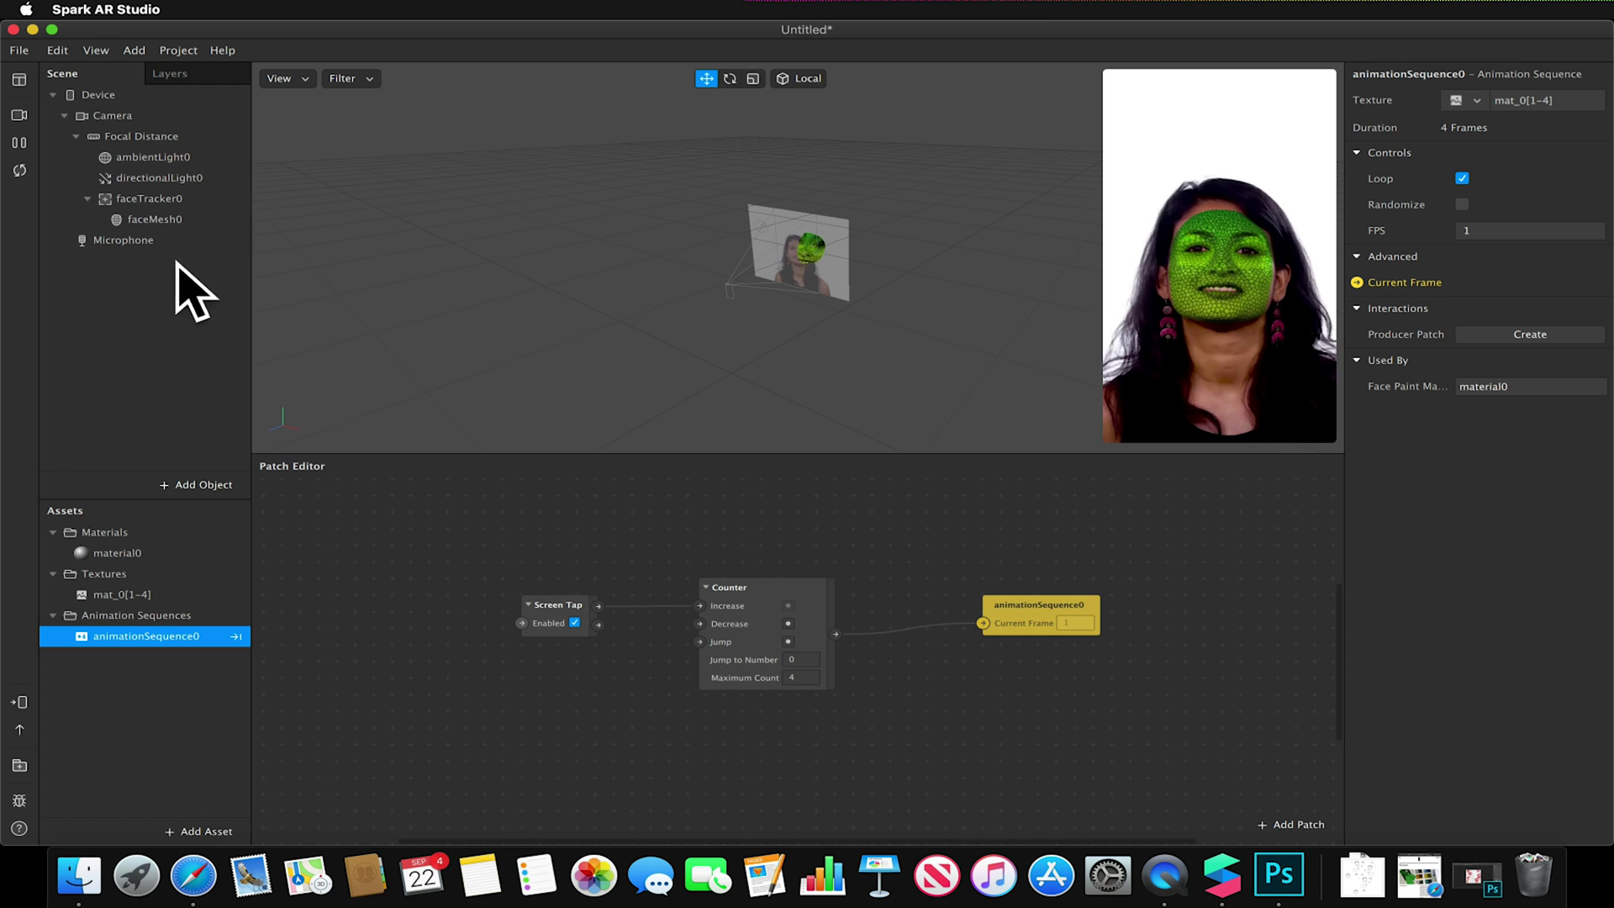
Delete the Screen Tap patch and bring faceTracker0 into the Patch Editor
left_click_drag(446, 517, 595, 674)
key("BackSpace")
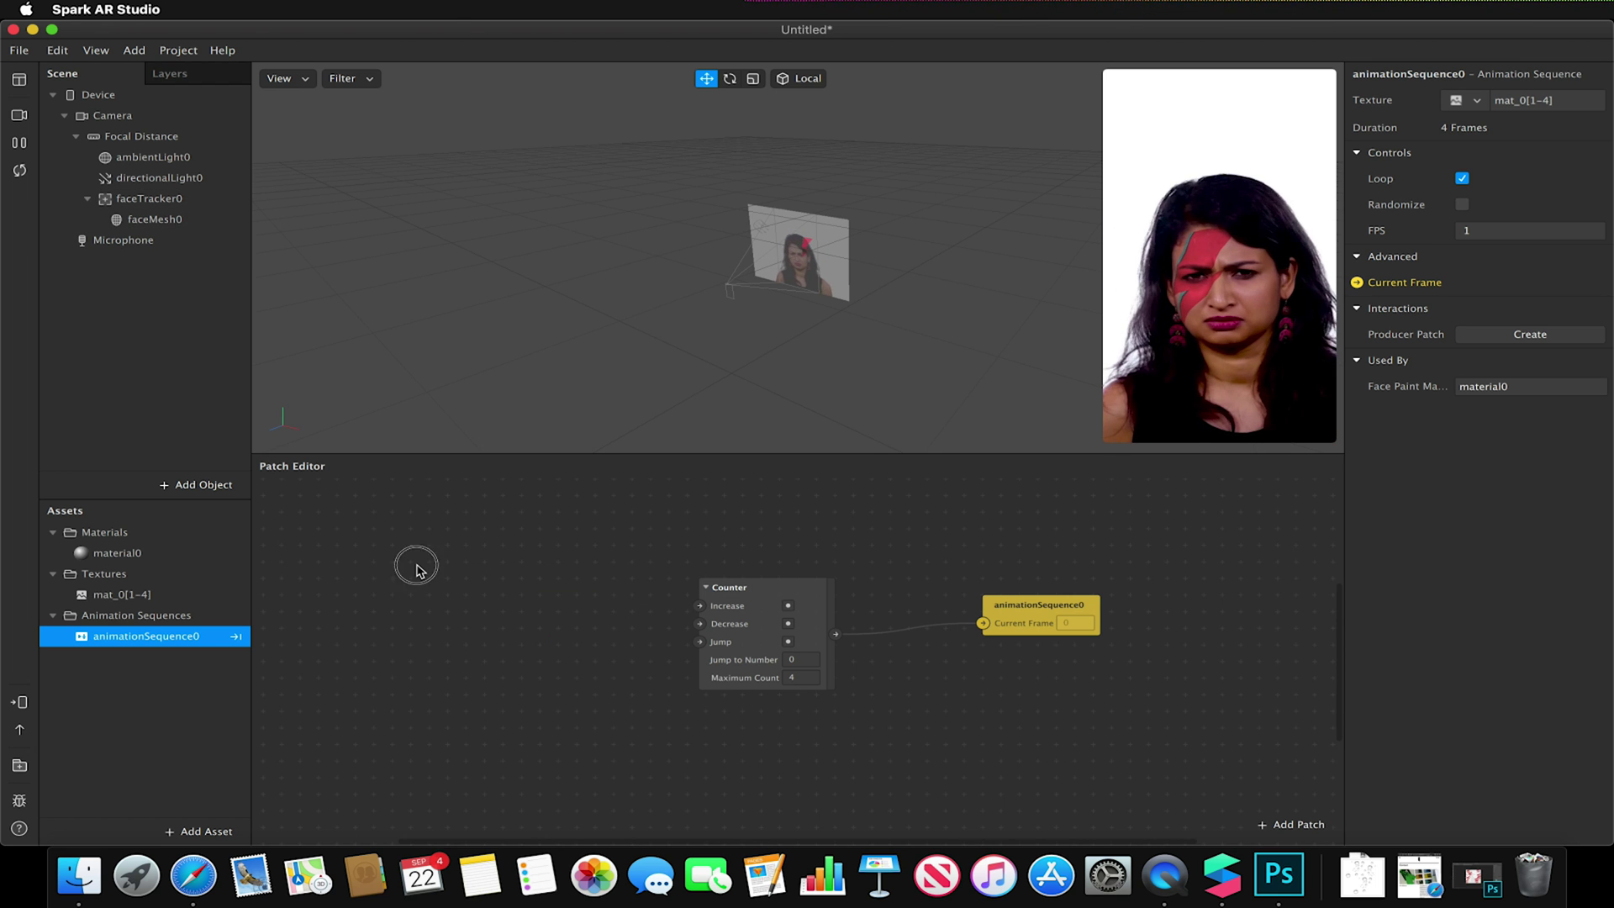
left_click_drag(133, 201, 252, 586)
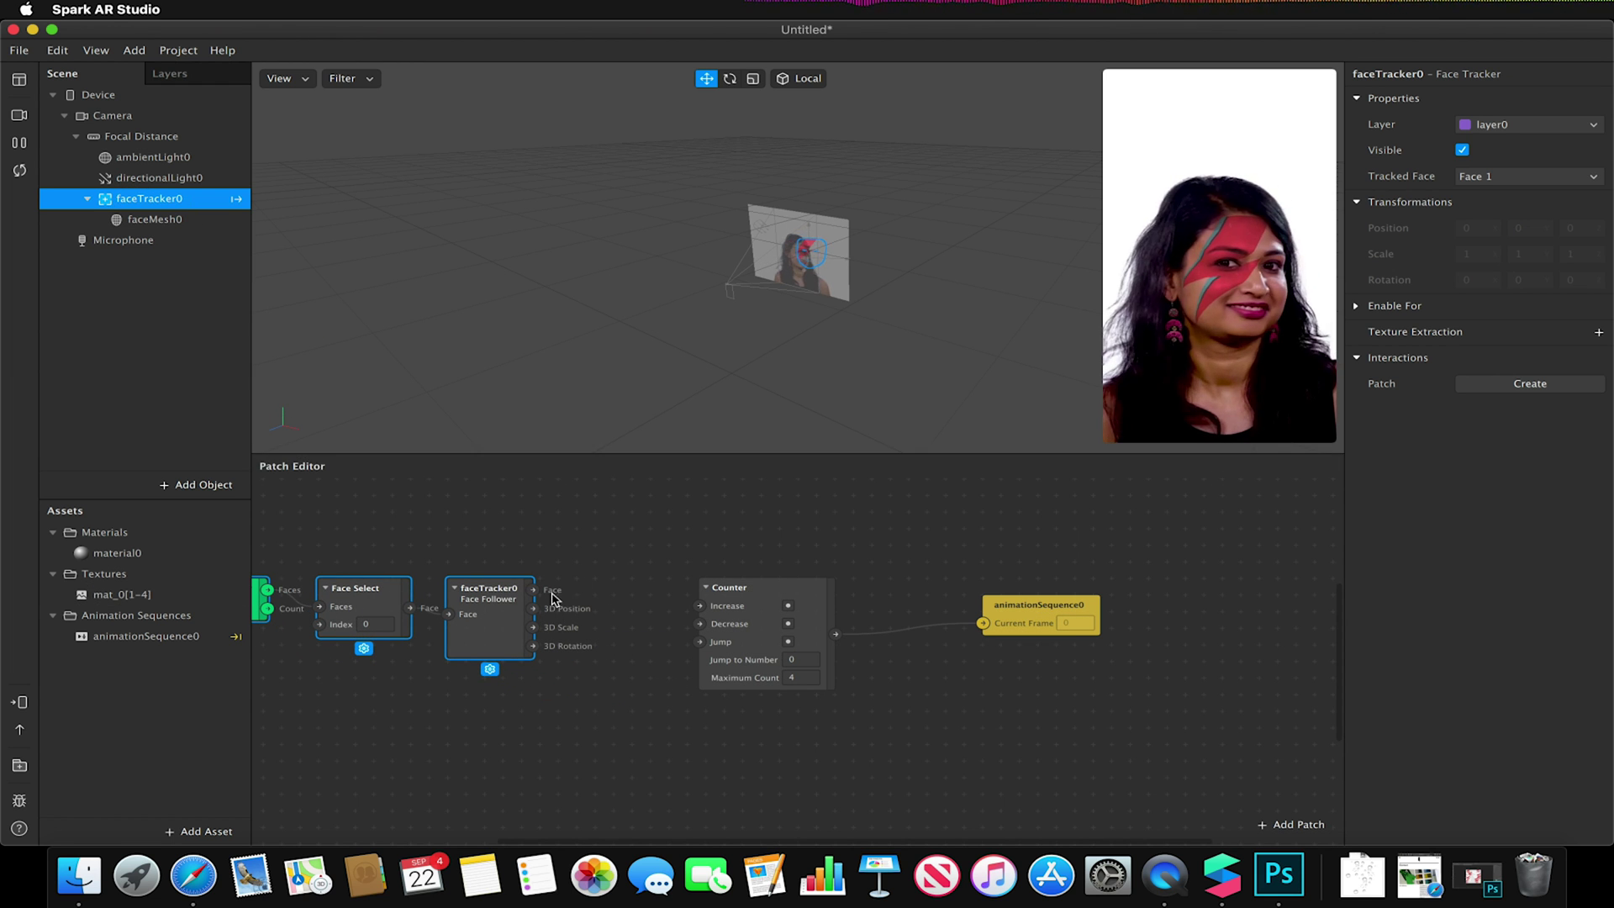
Add a Mouth Open patch from faceTracker0's Face output and wire it to Counter Increase
left_click_drag(535, 597, 594, 510)
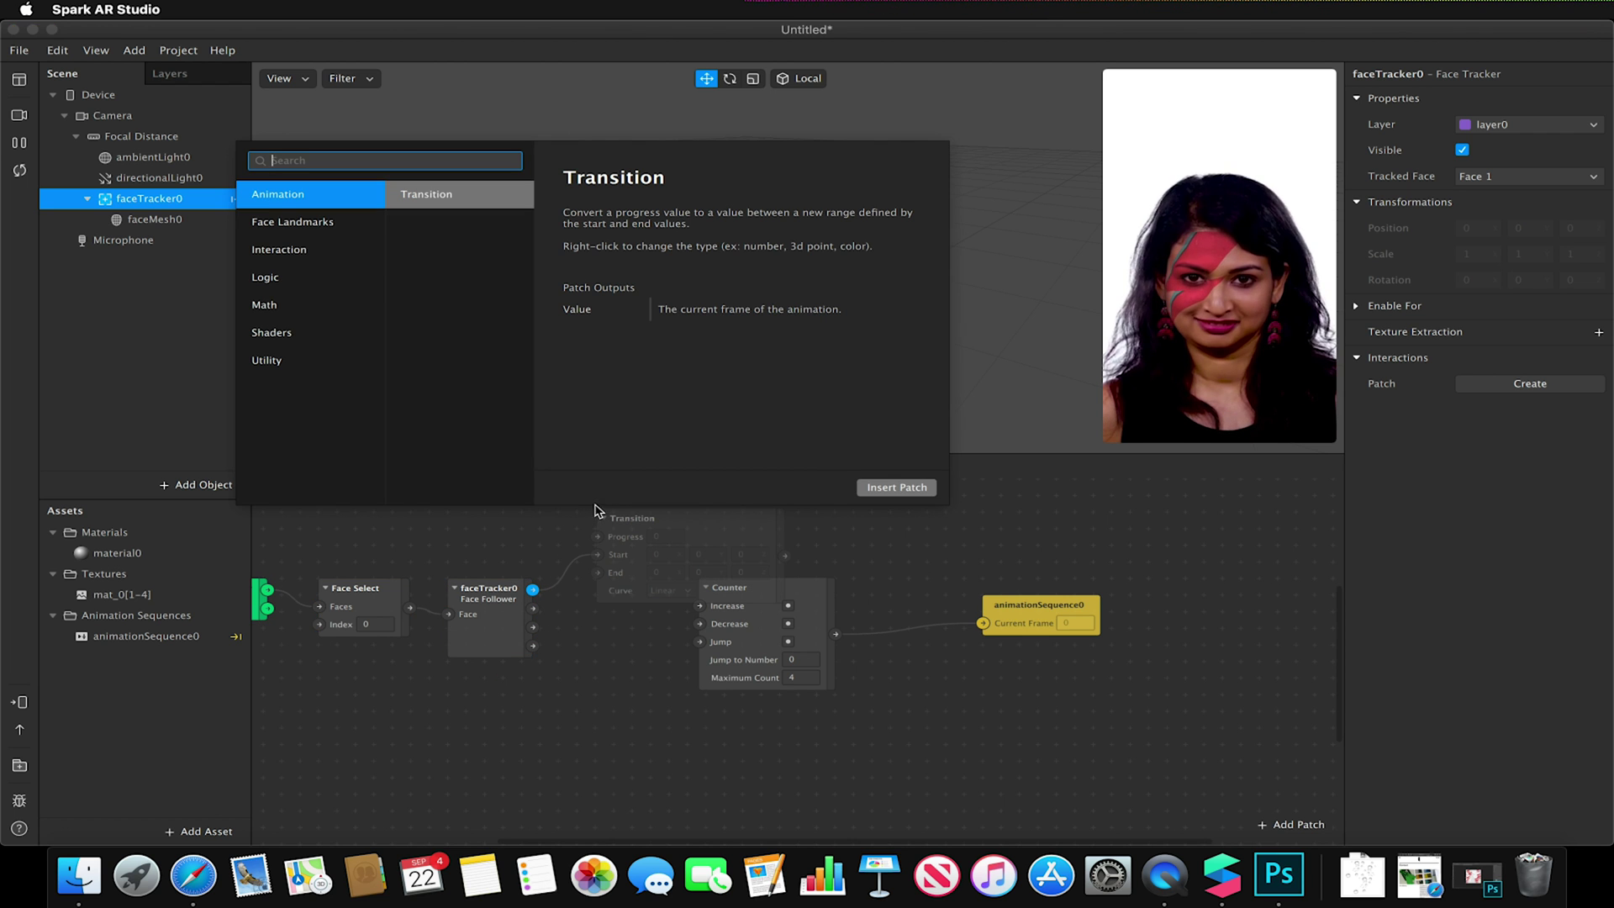
left_click(323, 254)
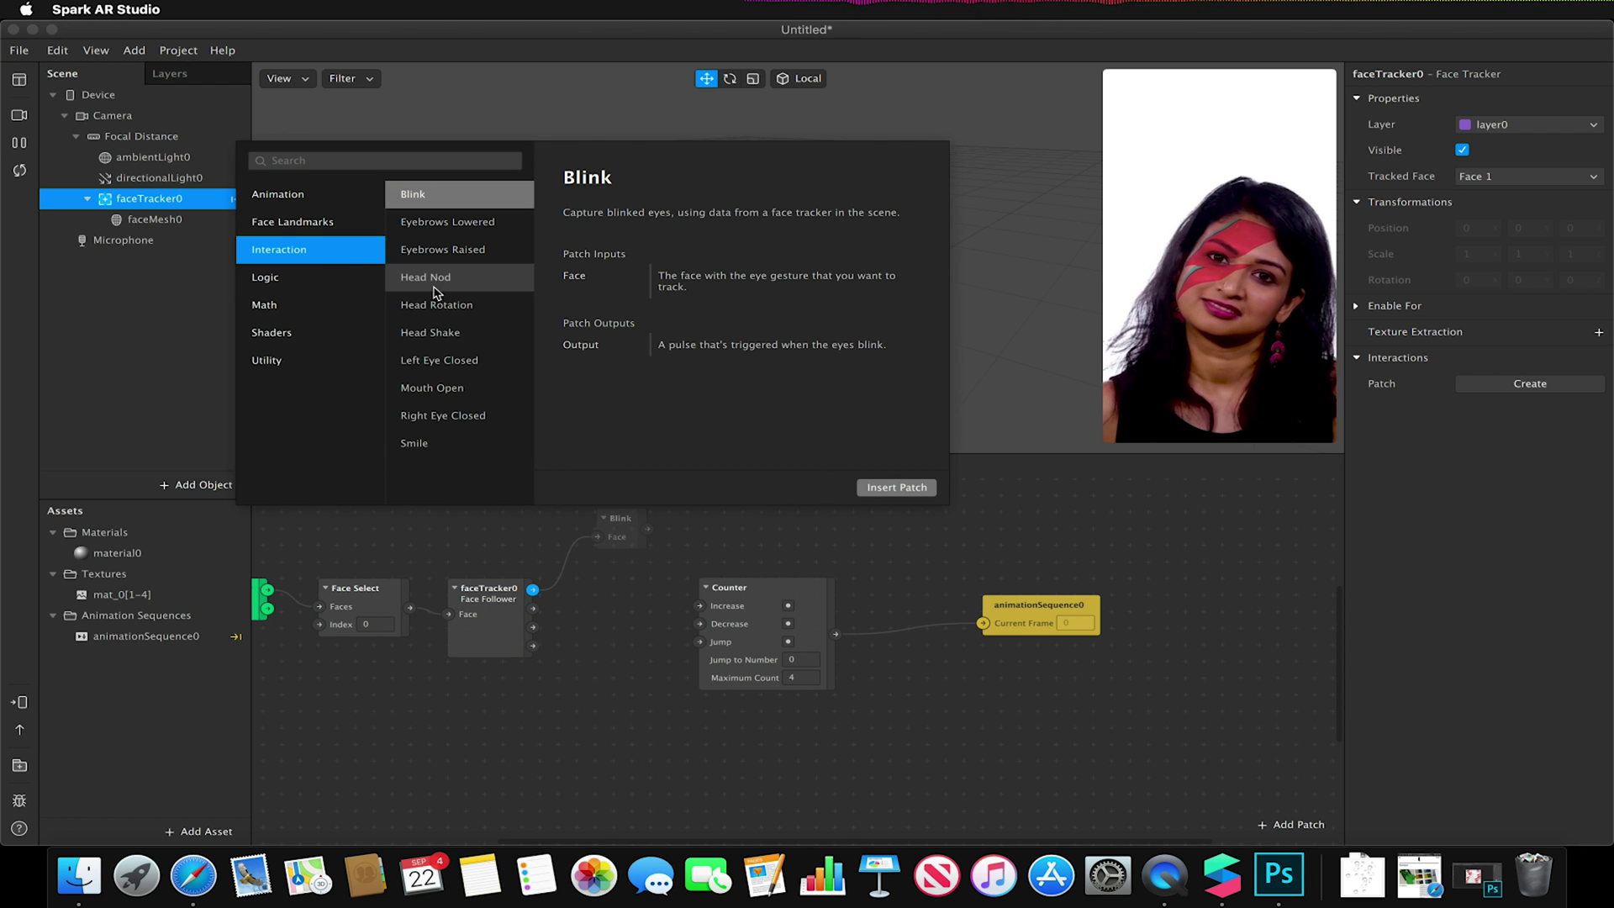
left_click(454, 389)
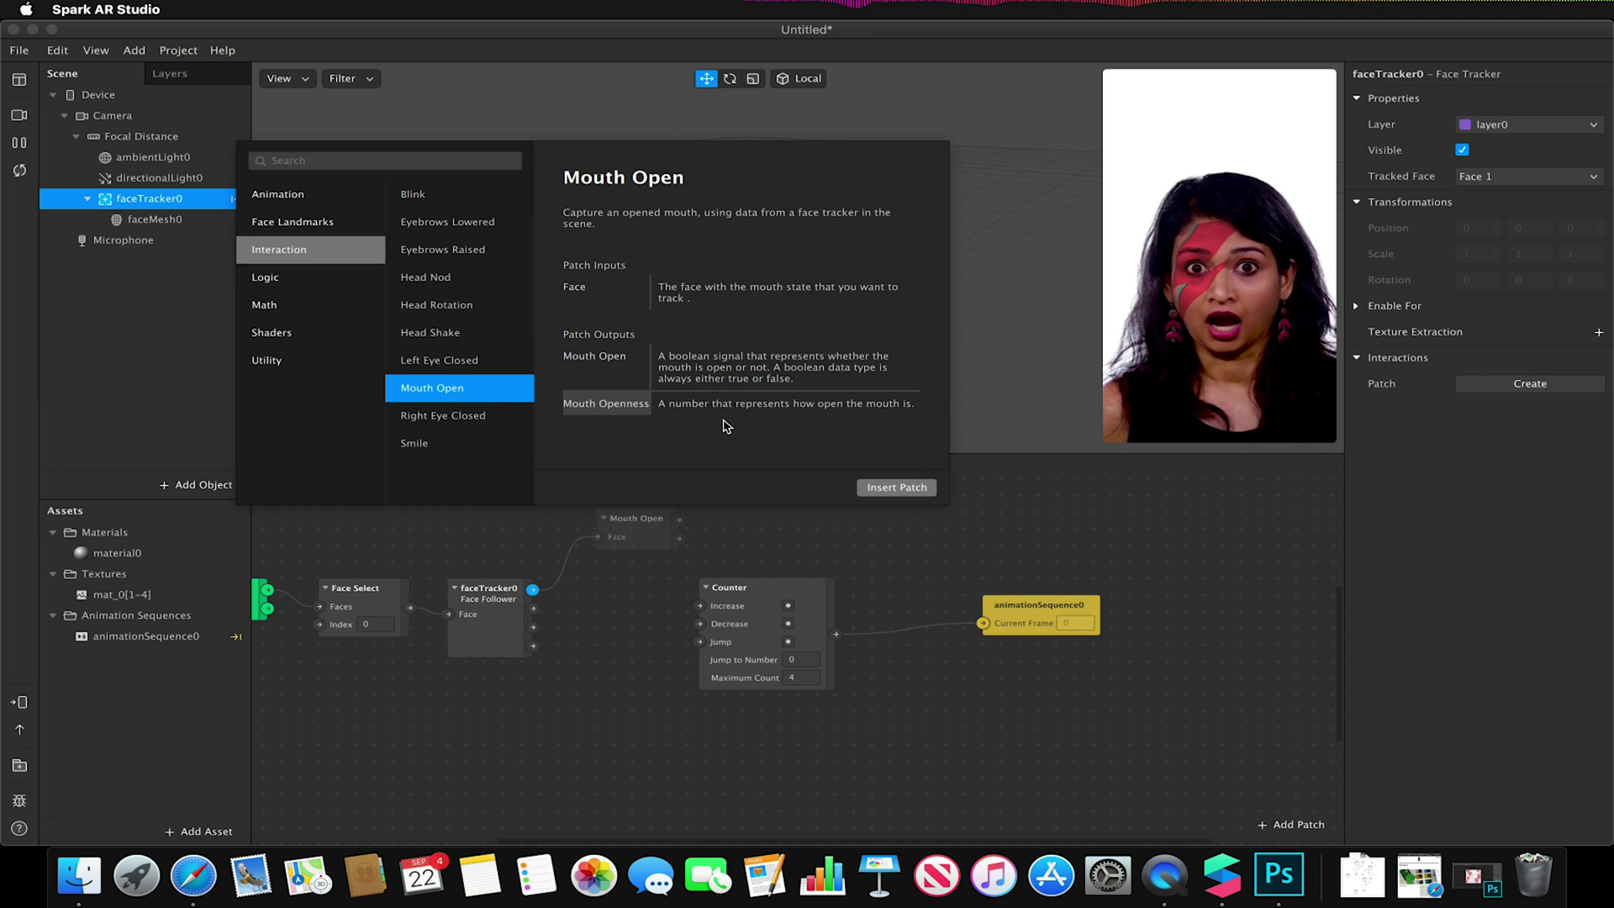
left_click(893, 488)
left_click_drag(678, 519, 701, 607)
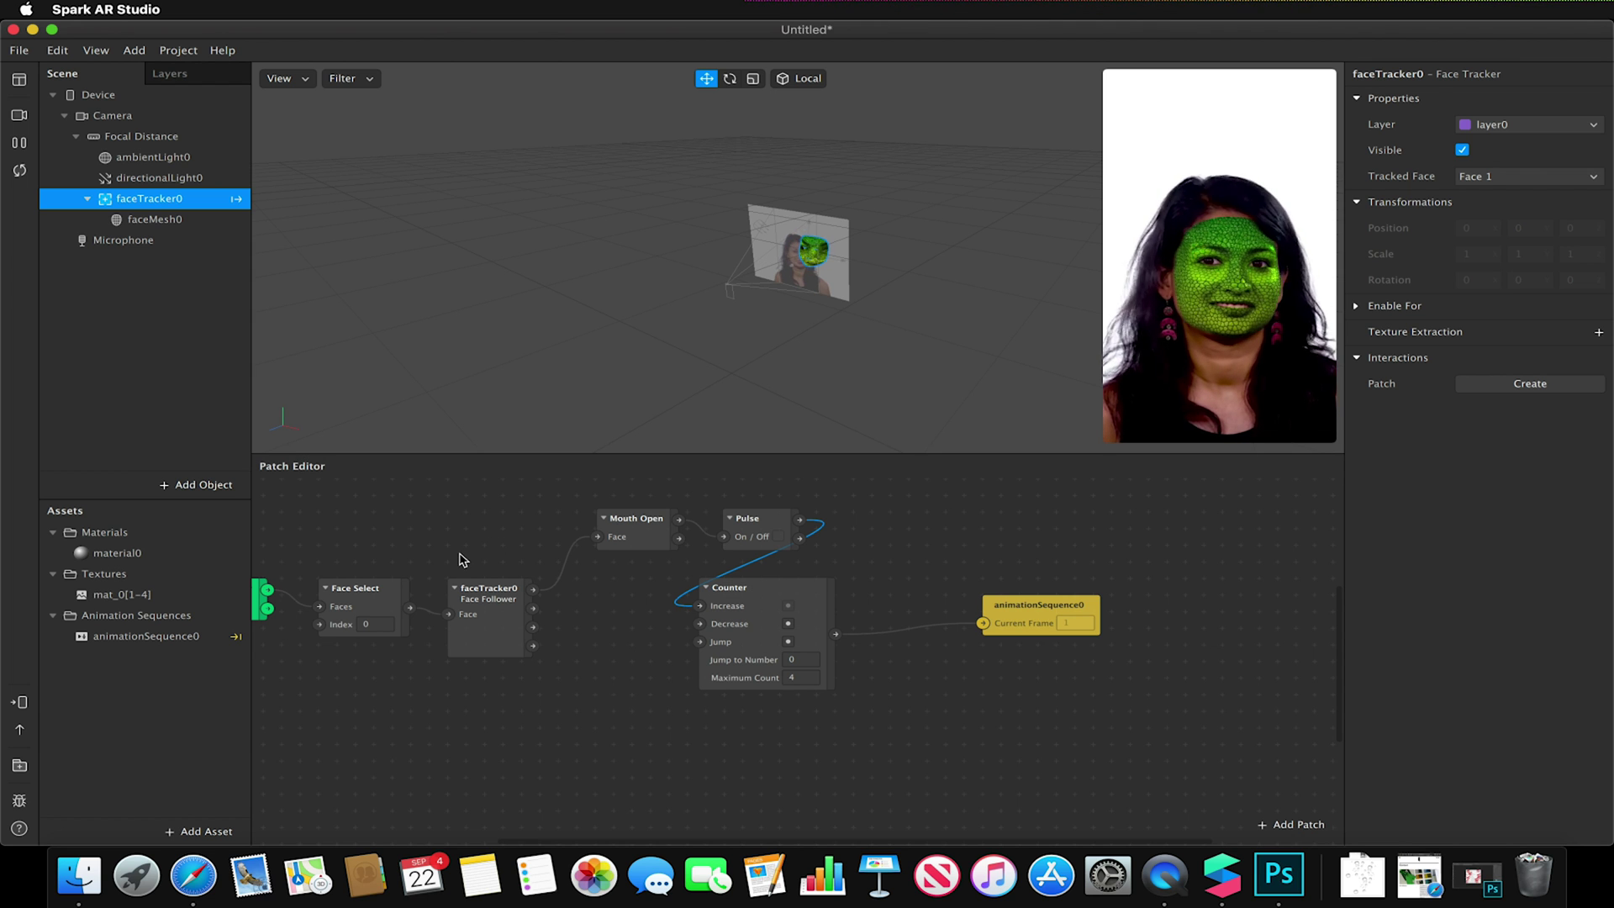
Delete the Pulse, Mouth Open, faceTracker0 and Face Select patches
left_click_drag(280, 498, 614, 667)
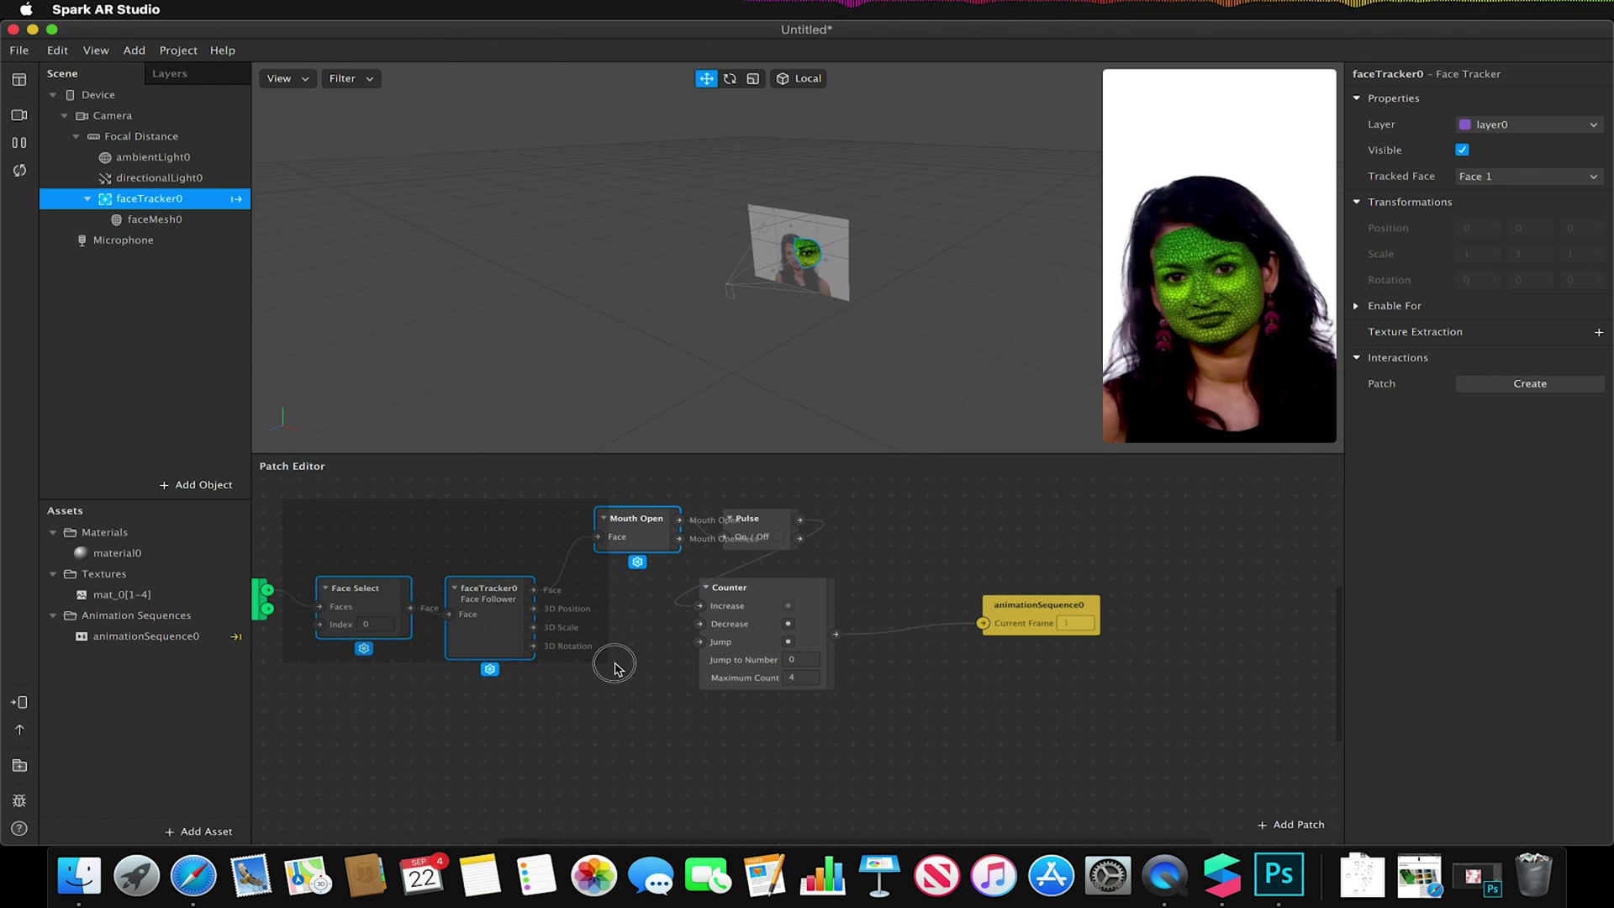
left_click(627, 664)
left_click(748, 519)
key("BackSpace")
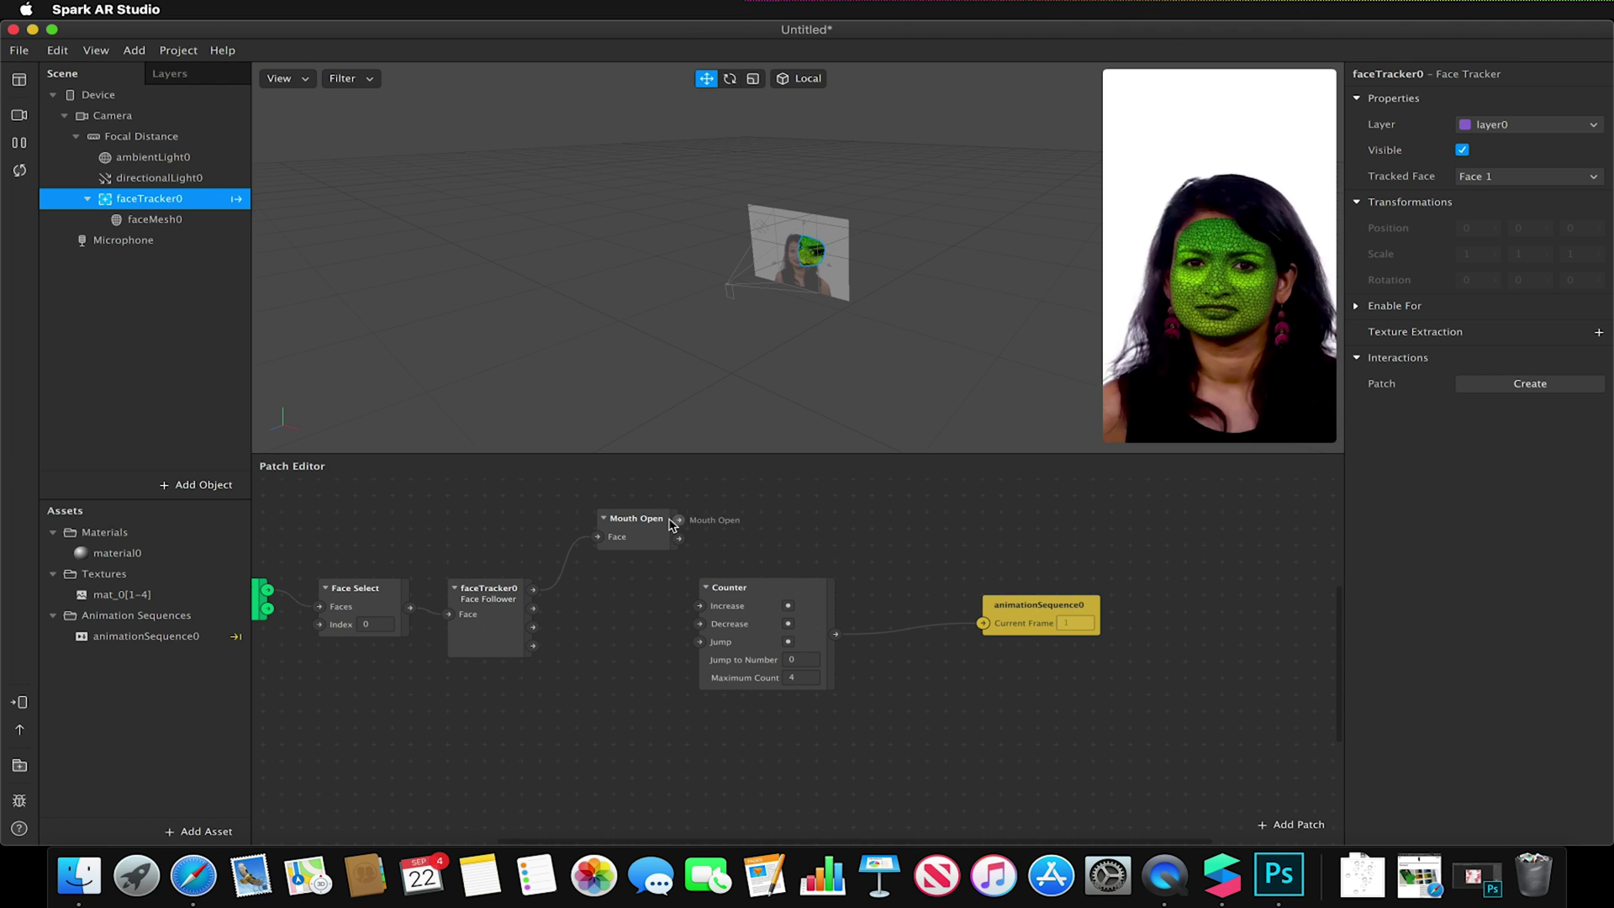
left_click(656, 536)
key("BackSpace")
left_click(479, 622)
key("BackSpace")
left_click(362, 605)
key("BackSpace")
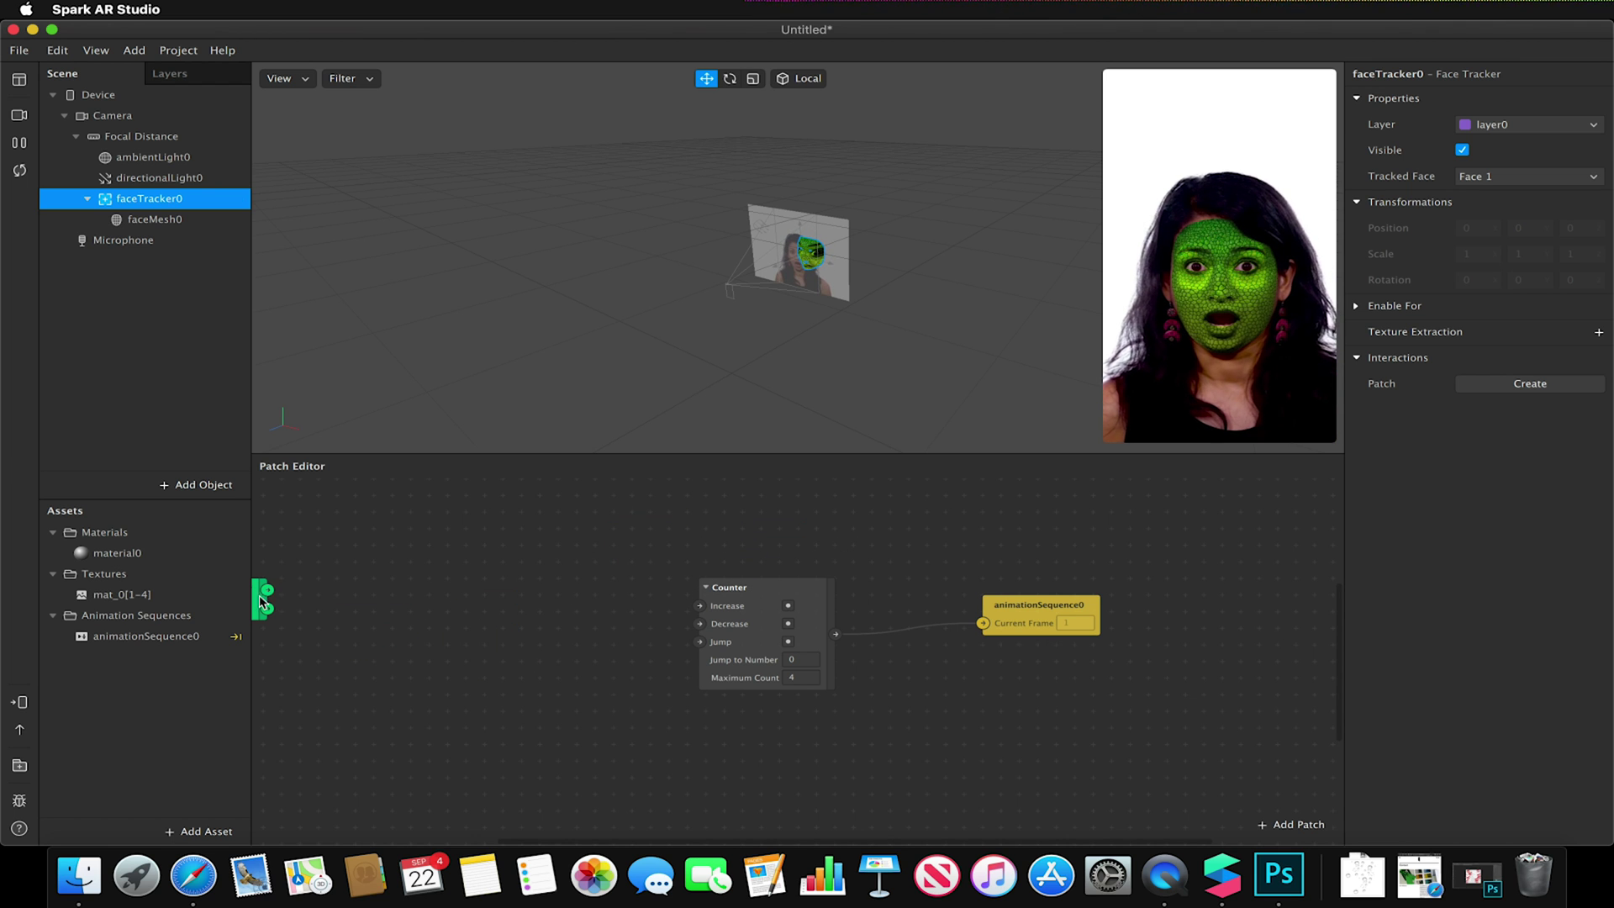
Insert a new Screen Tap patch via search and wire its Tap output to Counter Increase
double_click(395, 608)
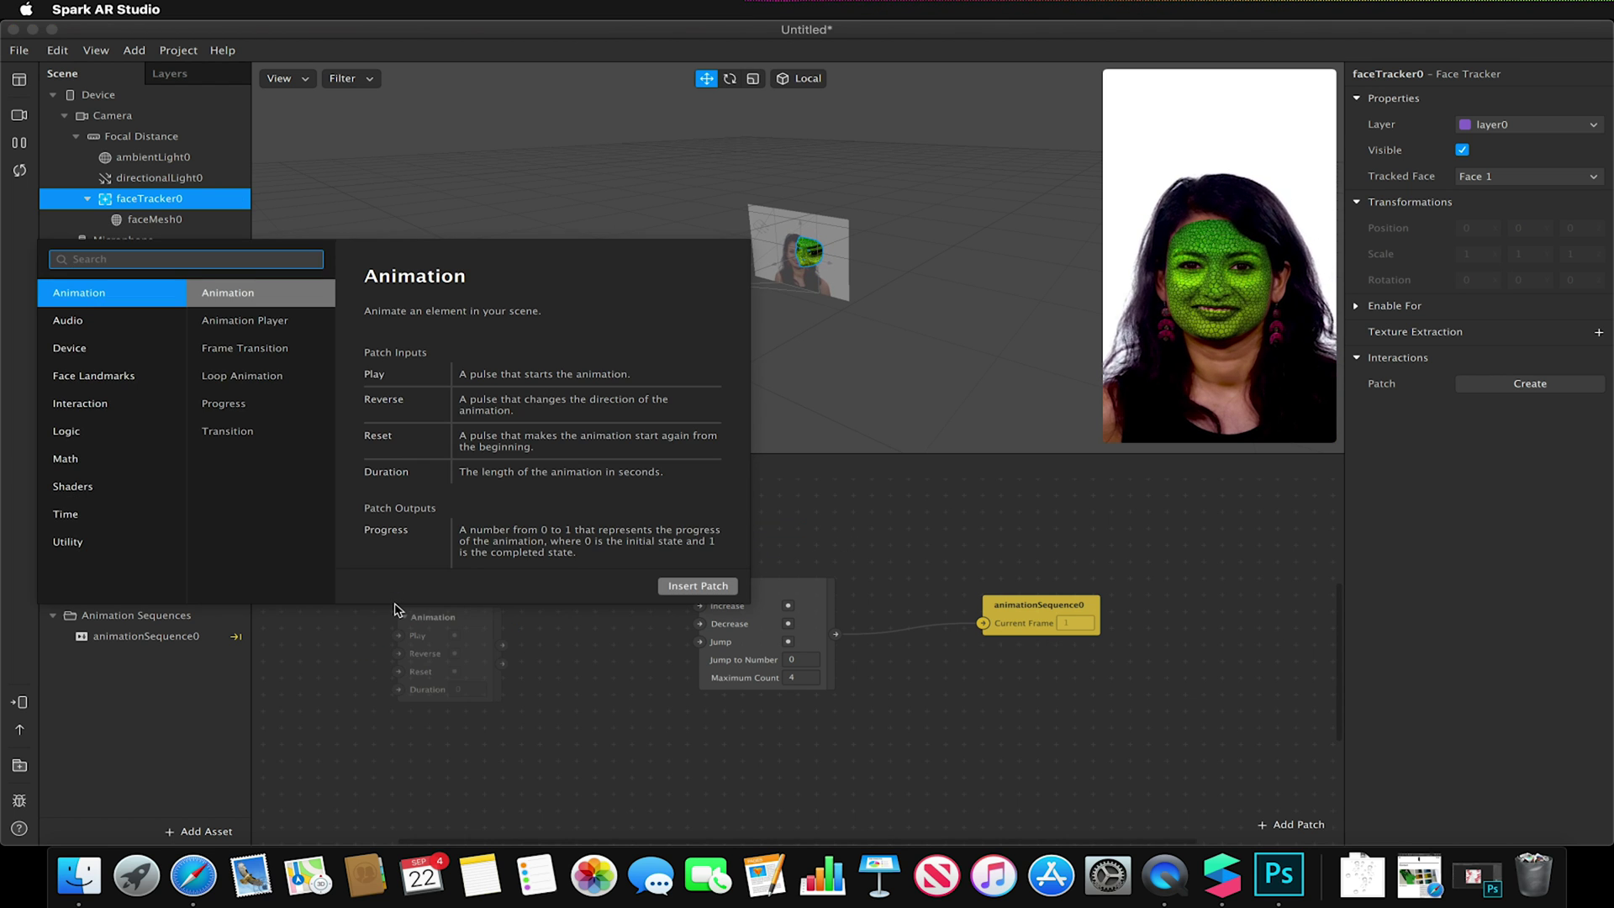
type("screen")
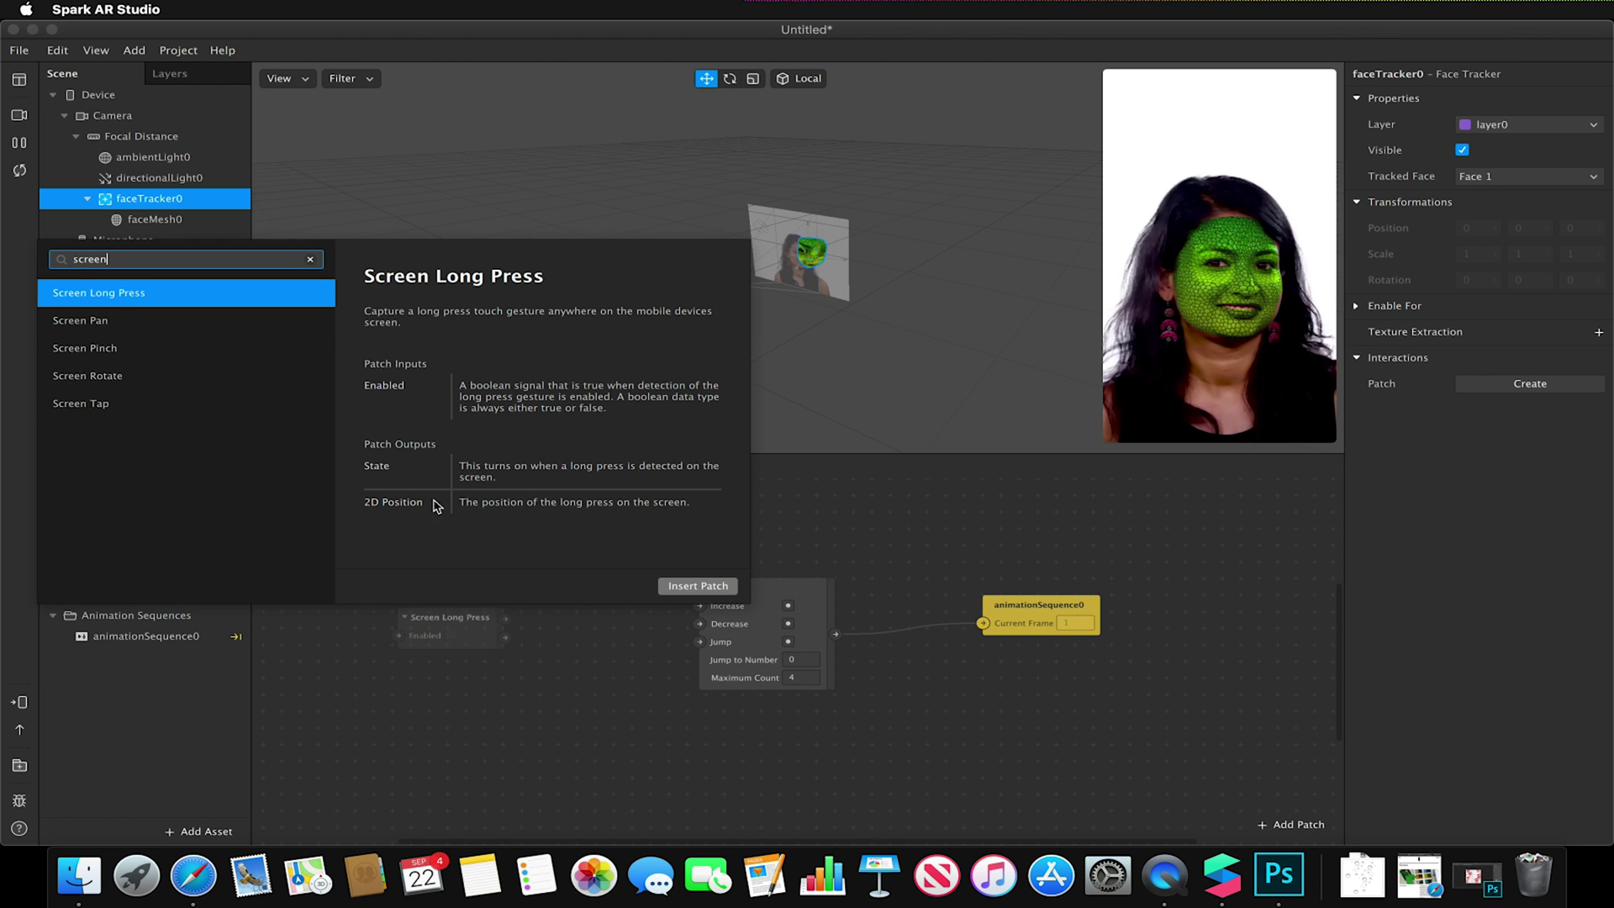
left_click(177, 403)
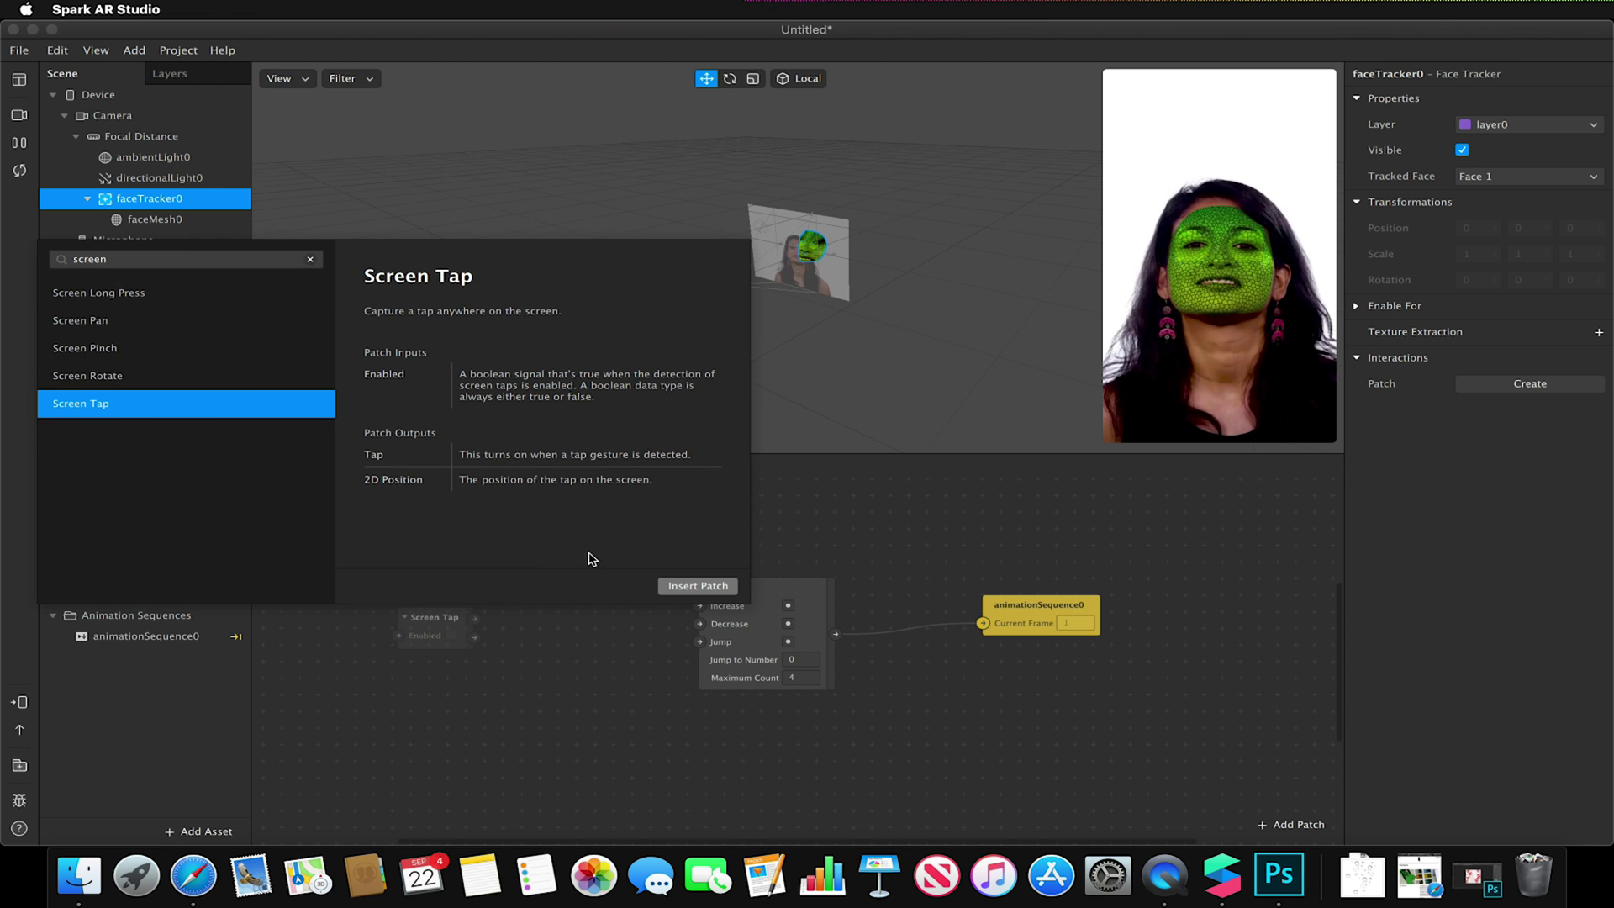
left_click(681, 587)
left_click_drag(475, 618, 699, 606)
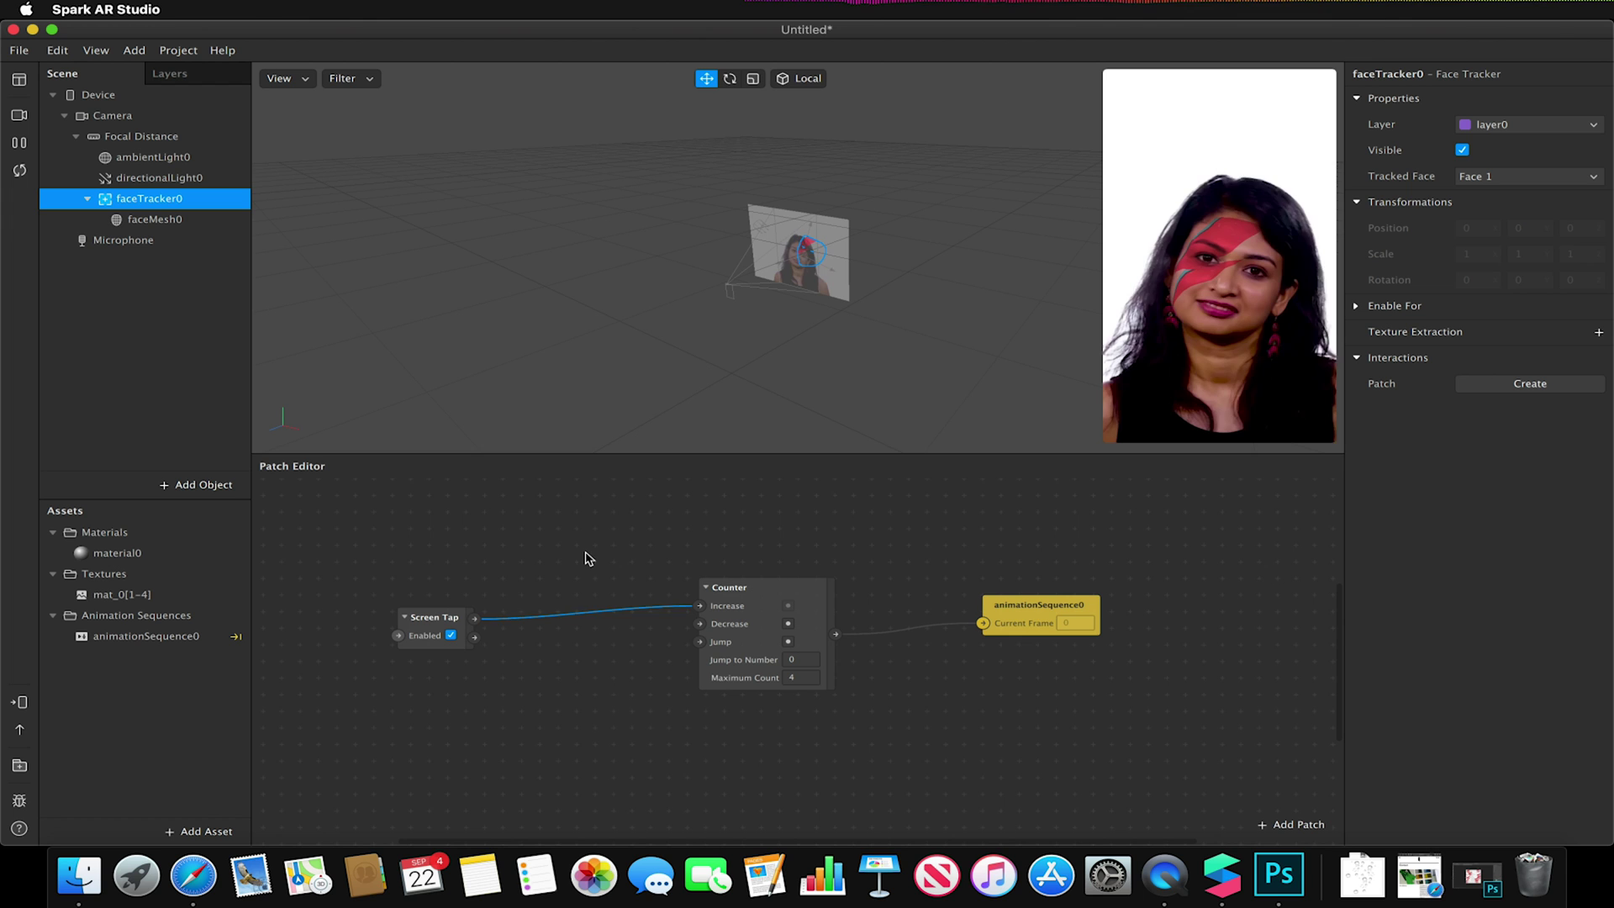
left_click_drag(454, 623, 559, 593)
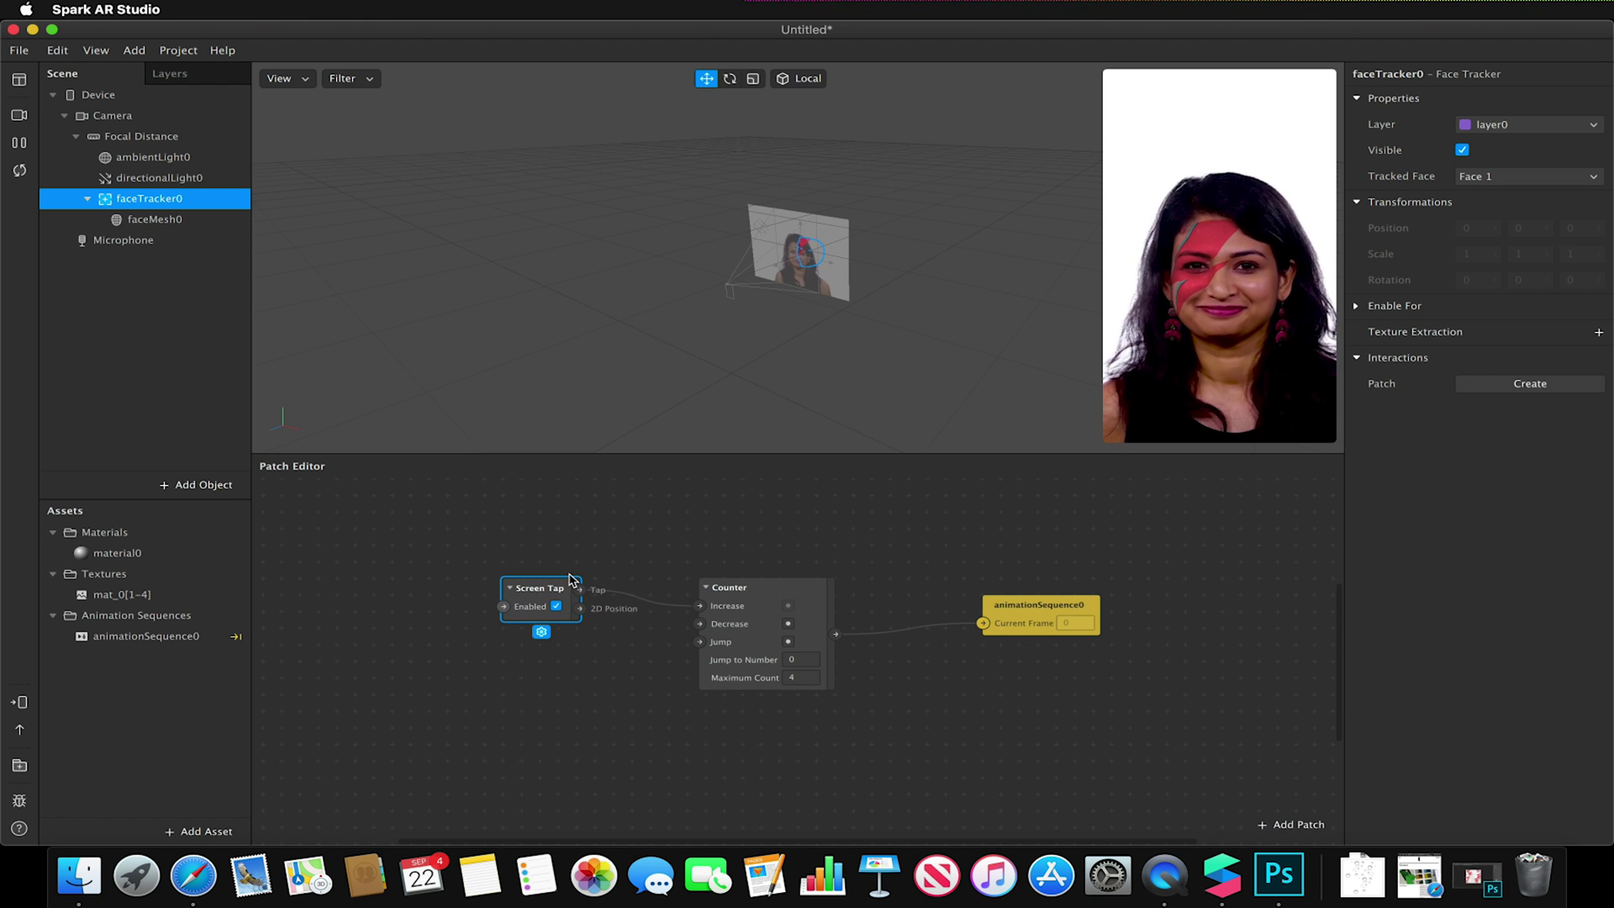
left_click(19, 50)
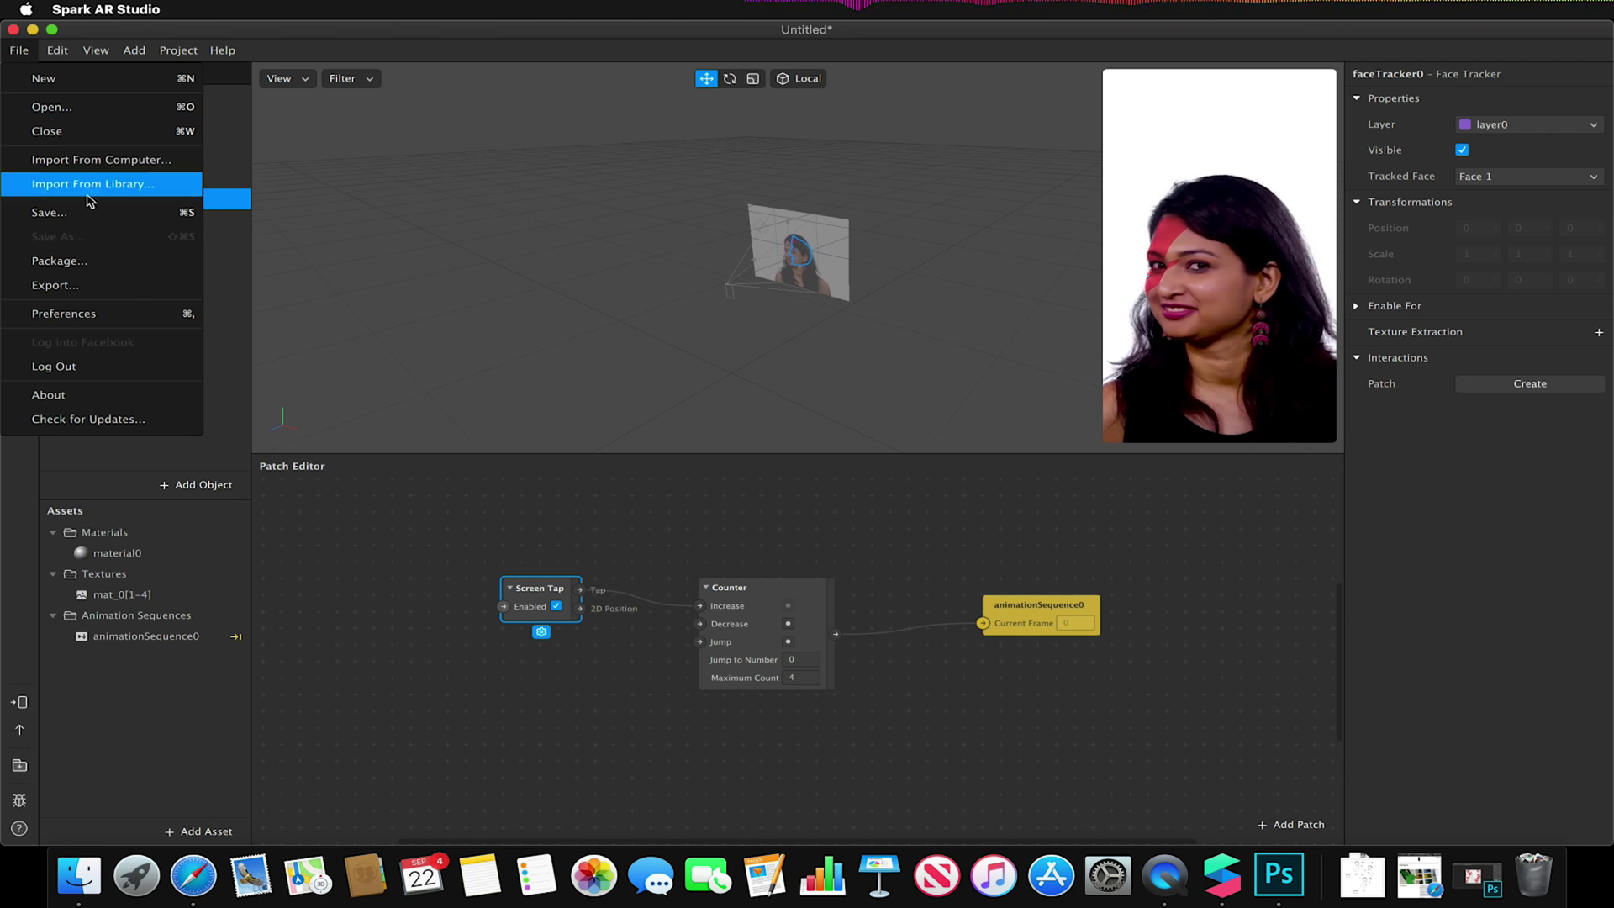
left_click(67, 213)
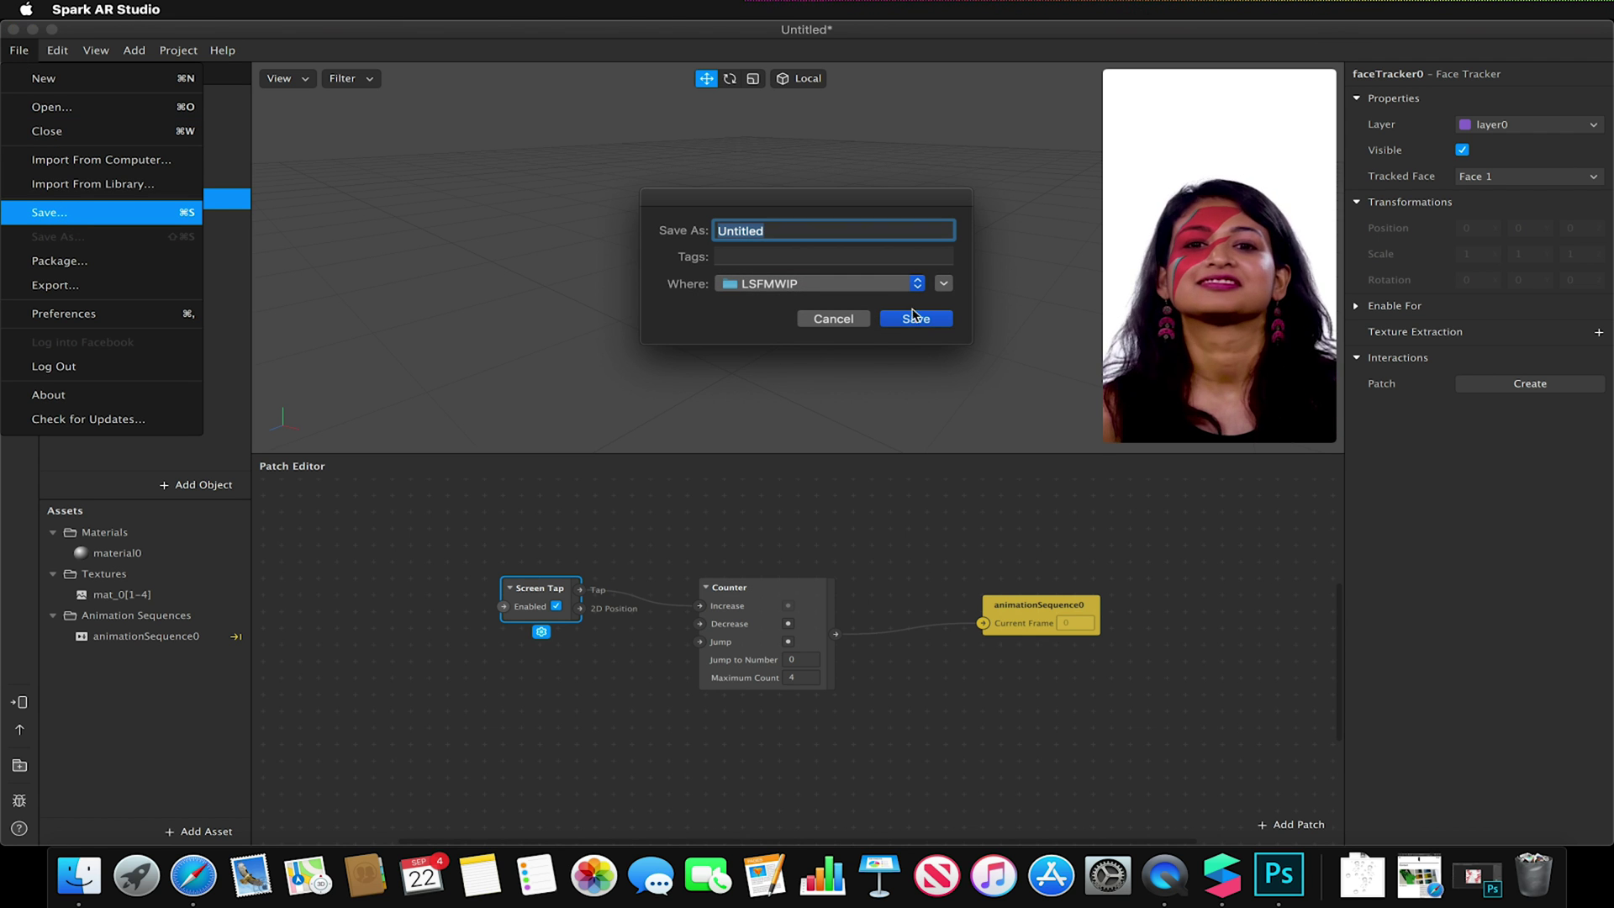
left_click(853, 325)
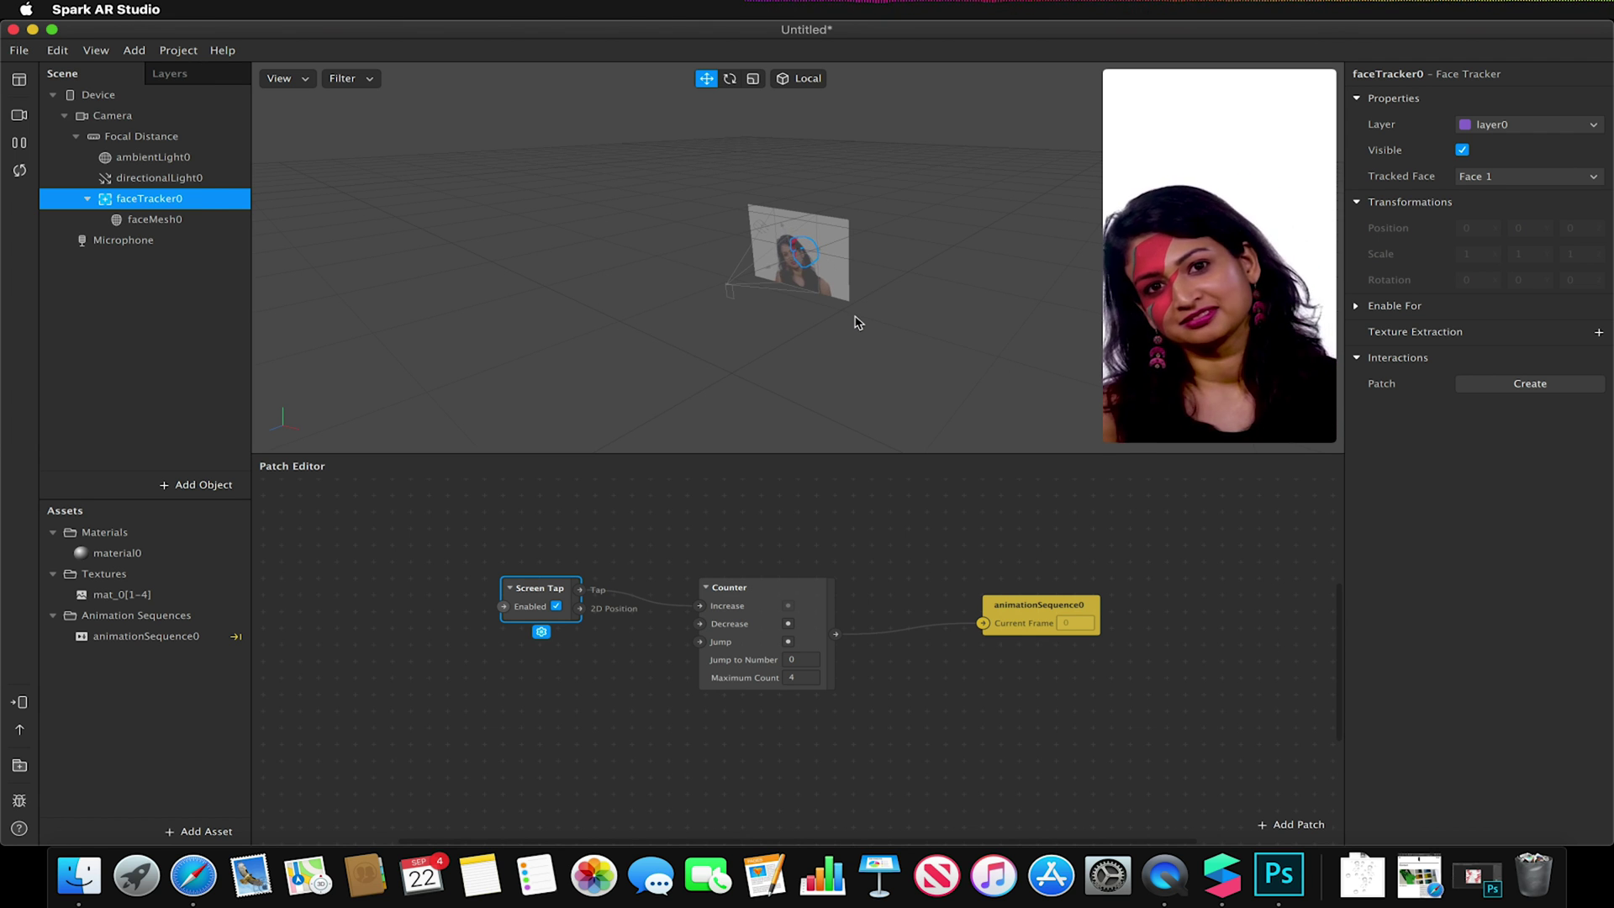